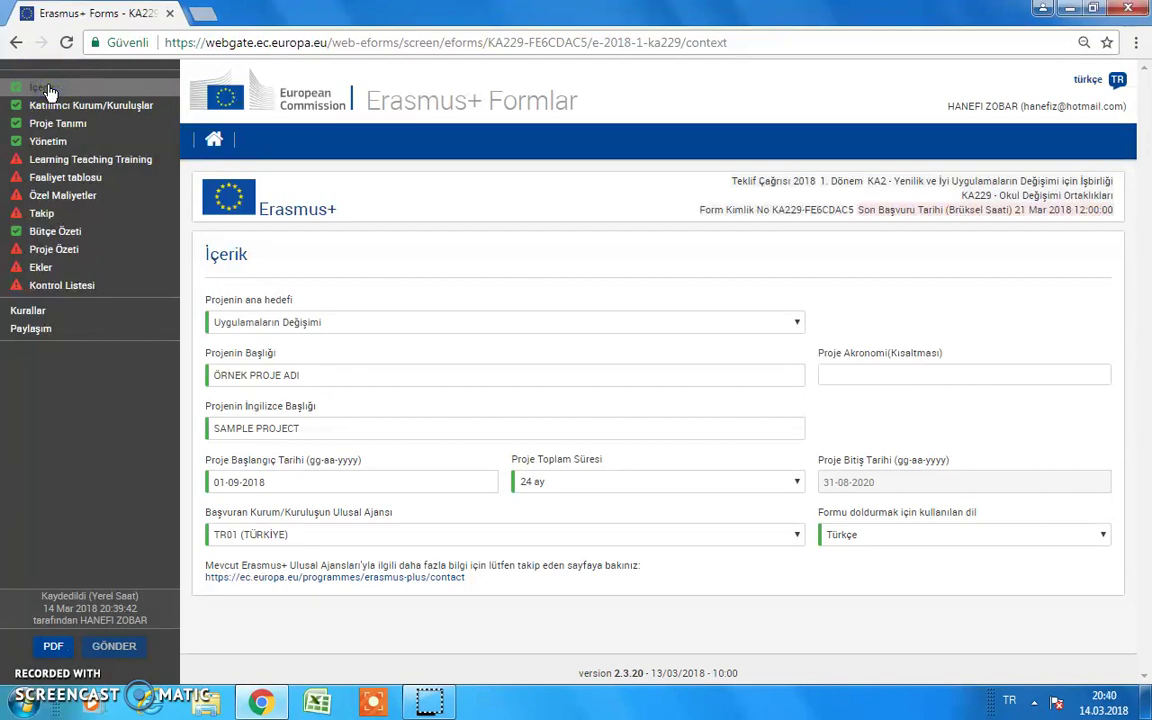
Review the participating organisations, project description and management sections of the application, and go to Learning Teaching Training
{"action": "left_click", "coordinate": [48, 104]}
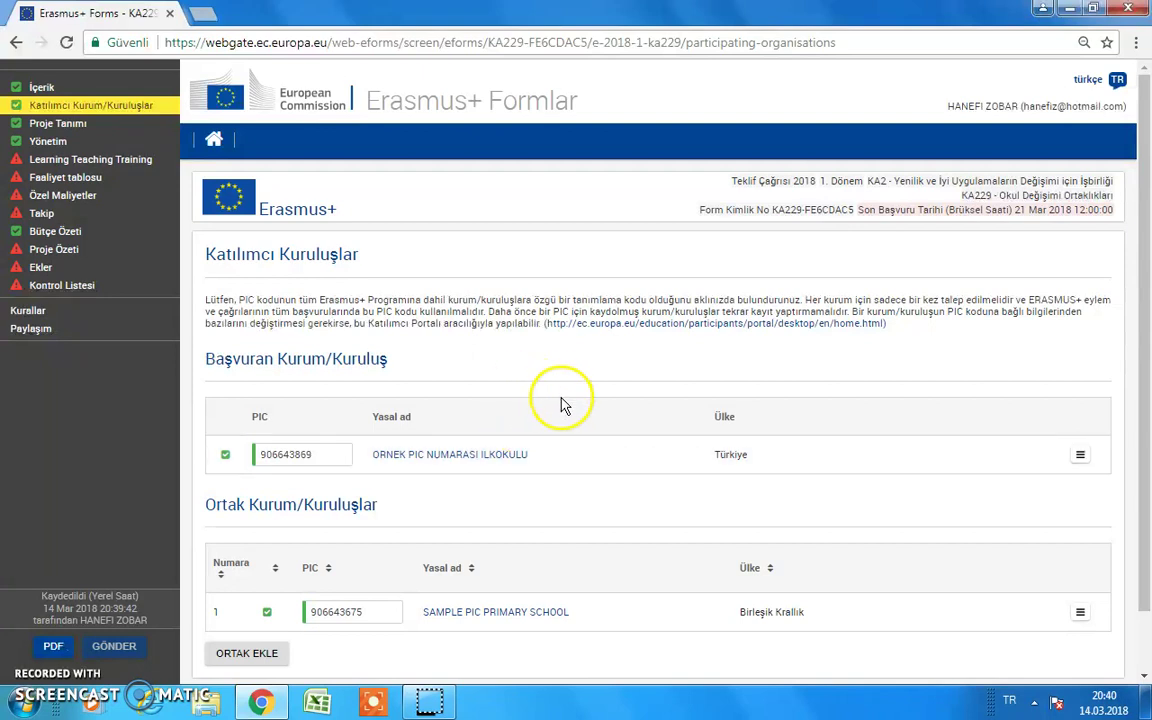
{"action": "left_click", "coordinate": [73, 124]}
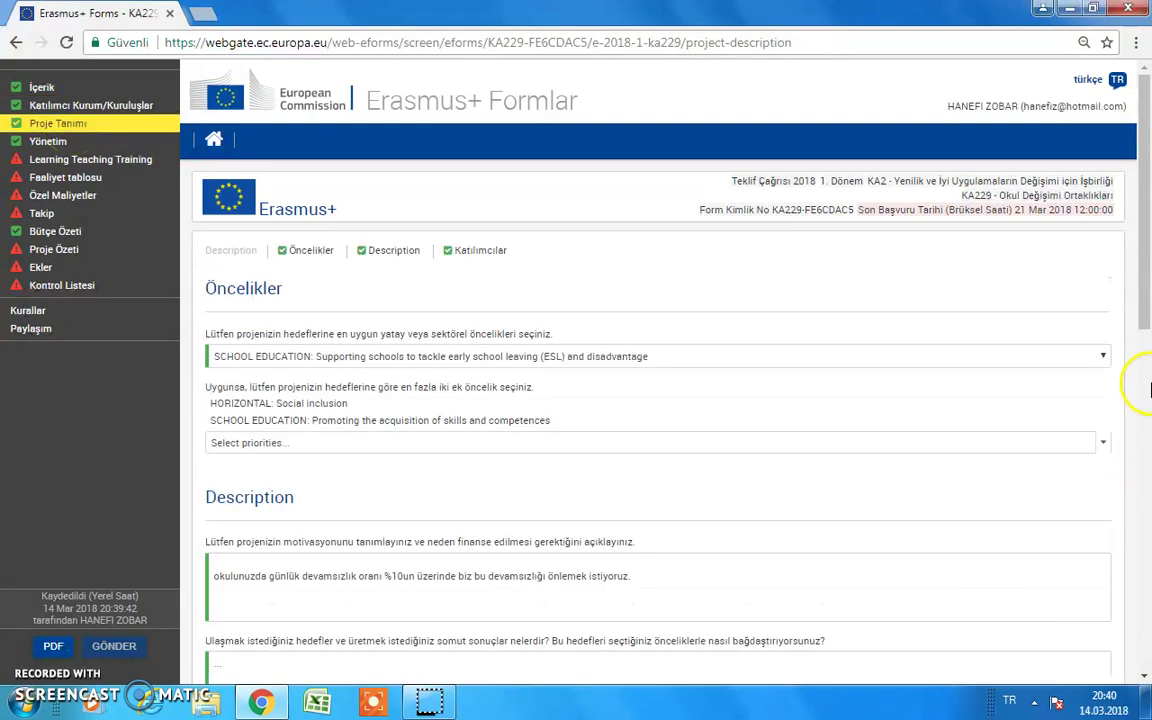
{"action": "left_click_drag", "start_coordinate": [1146, 244], "coordinate": [1139, 345]}
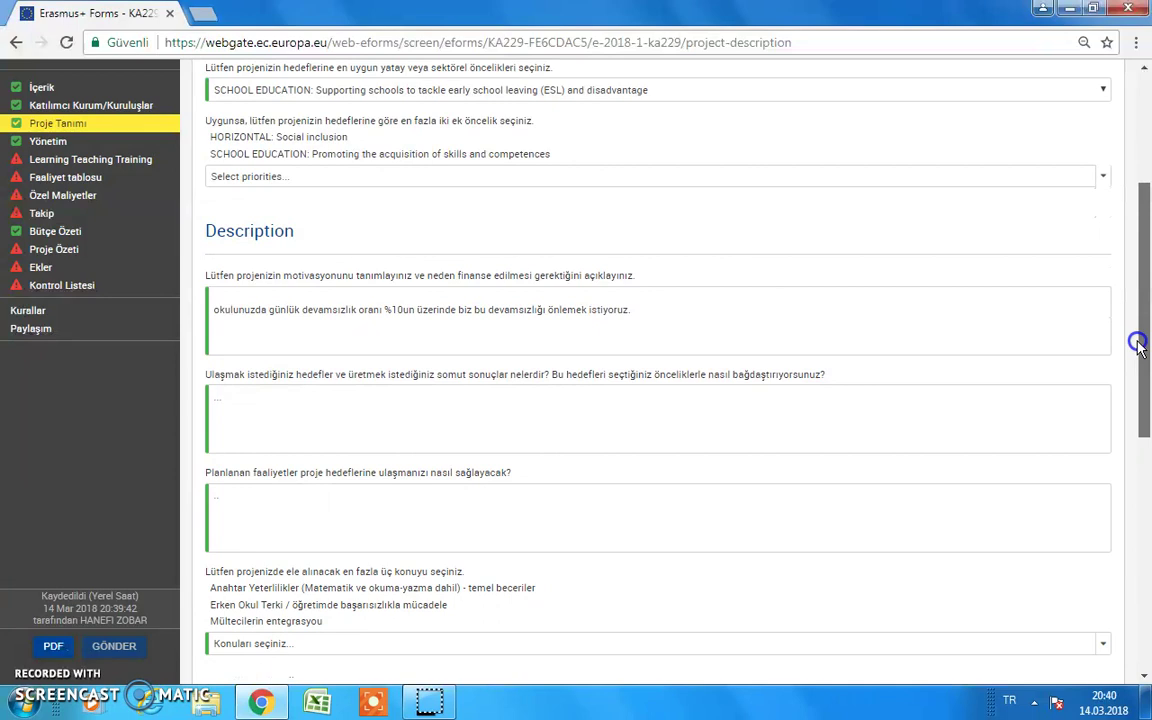
{"action": "left_click_drag", "start_coordinate": [1139, 345], "coordinate": [1140, 408]}
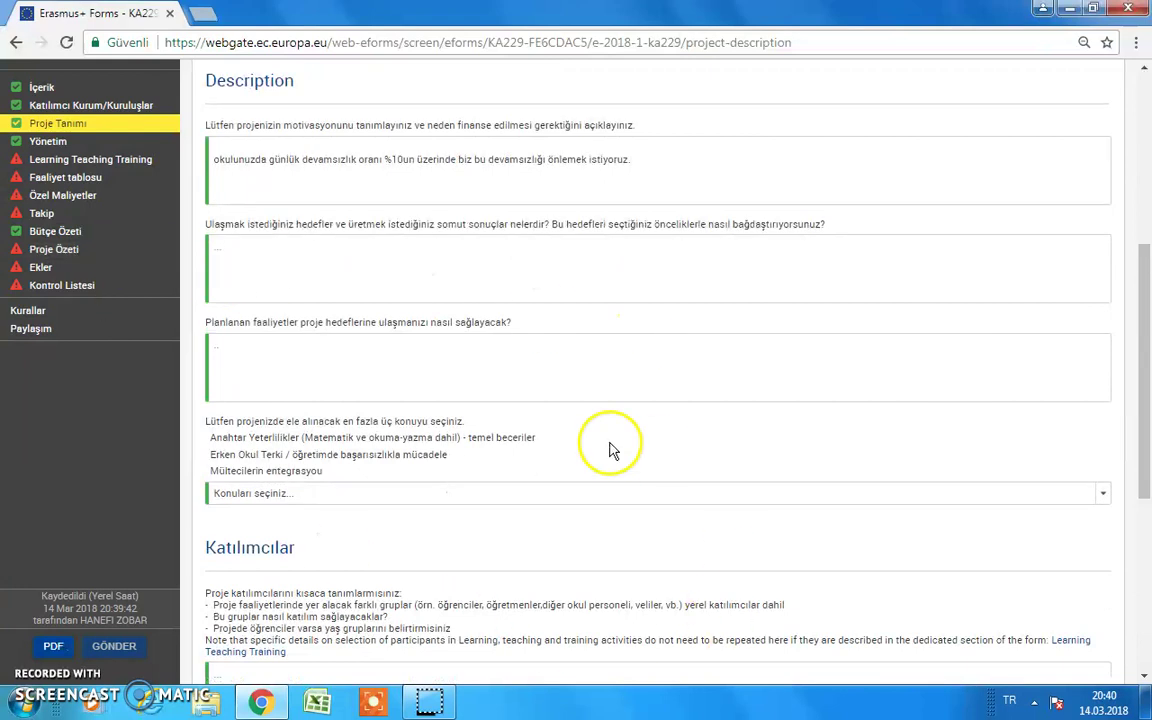
{"action": "left_click", "coordinate": [45, 145]}
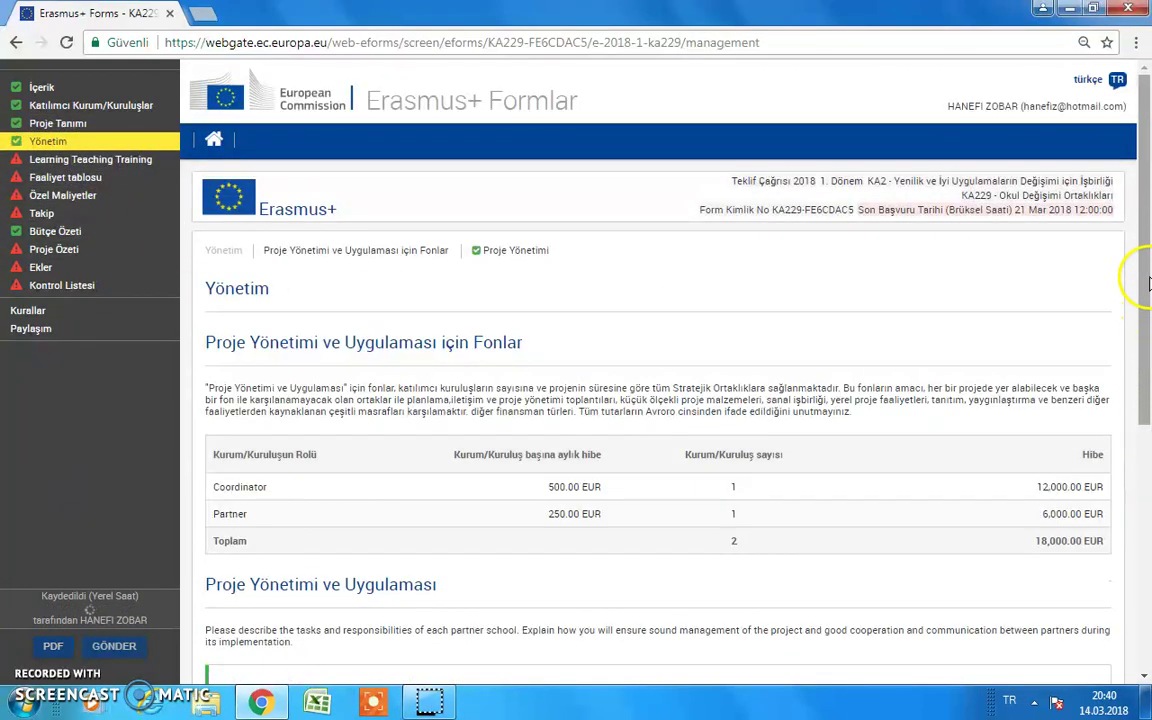
{"action": "left_click_drag", "start_coordinate": [1147, 272], "coordinate": [1147, 355]}
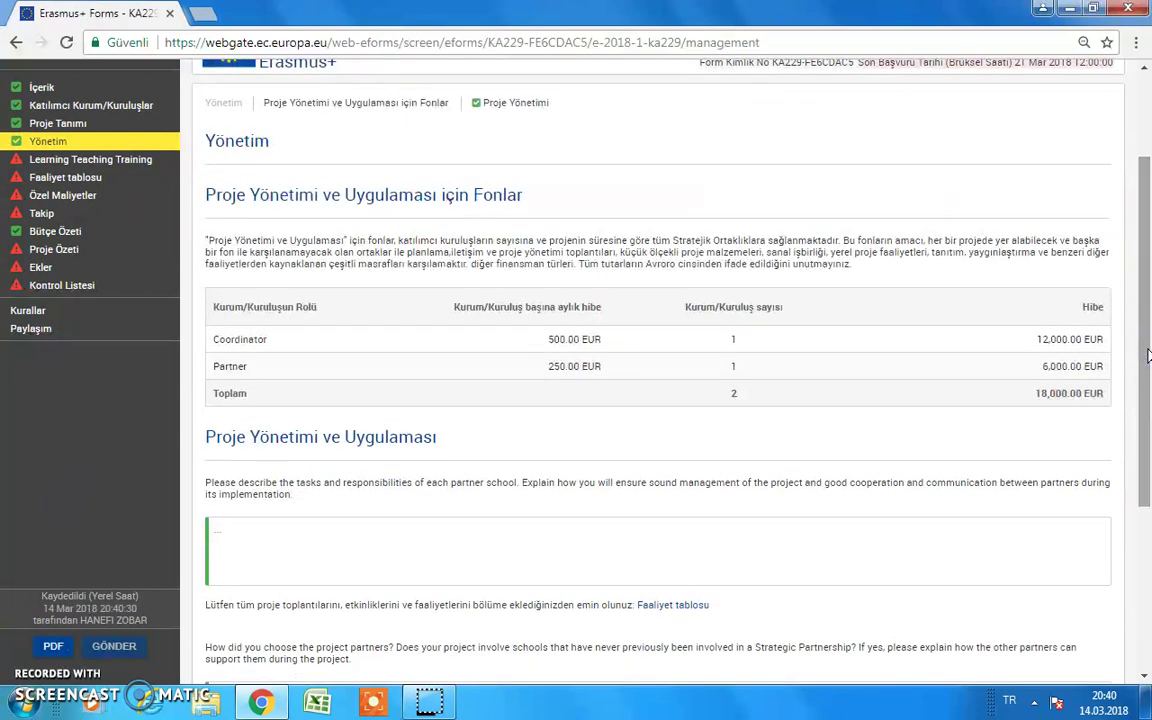
{"action": "left_click", "coordinate": [1147, 338]}
{"action": "left_click_drag", "start_coordinate": [1147, 338], "coordinate": [1147, 464]}
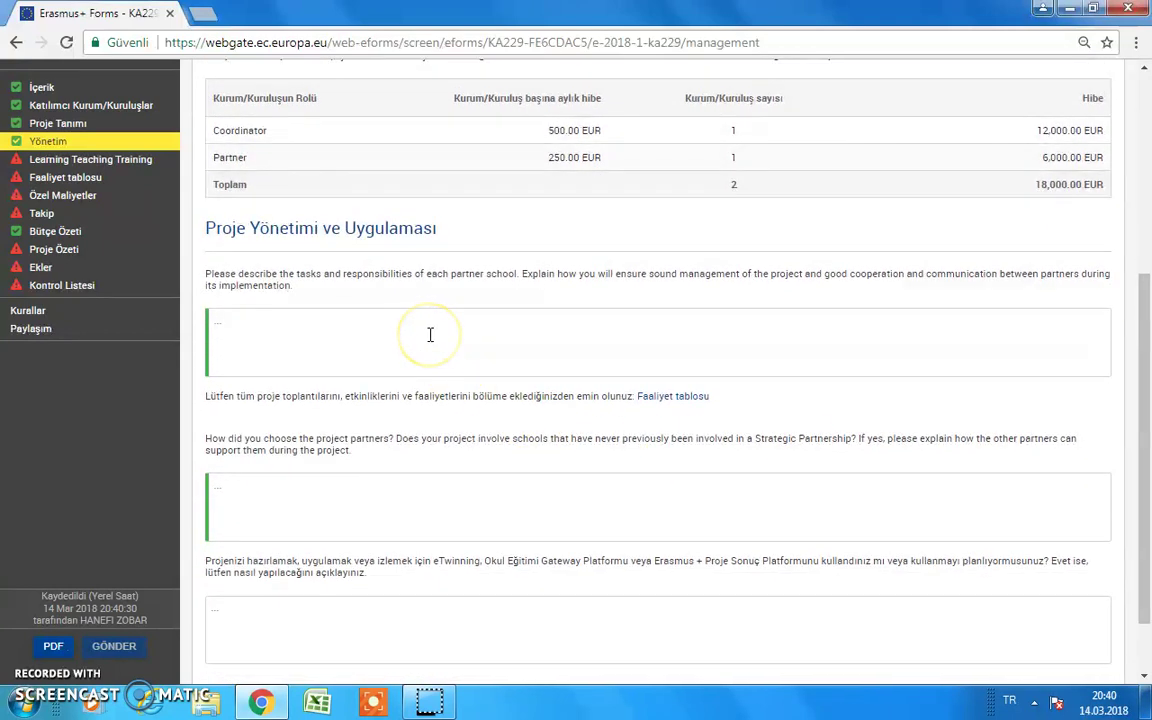
{"action": "left_click", "coordinate": [391, 500]}
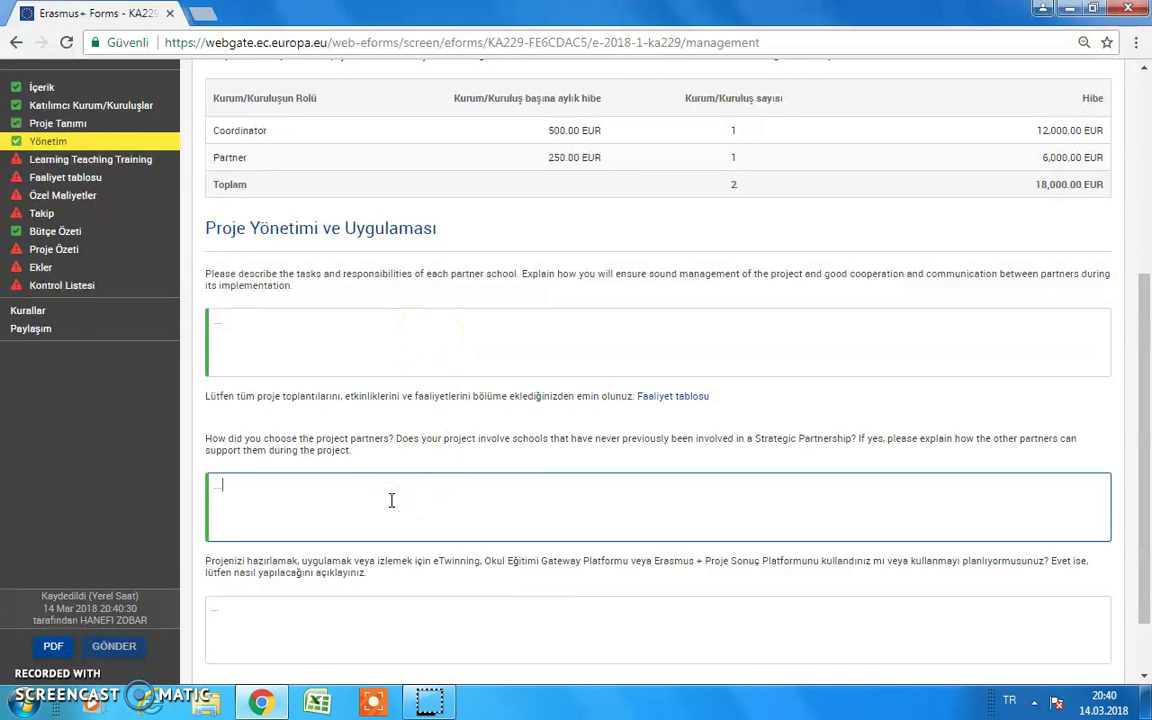
{"action": "left_click", "coordinate": [100, 162]}
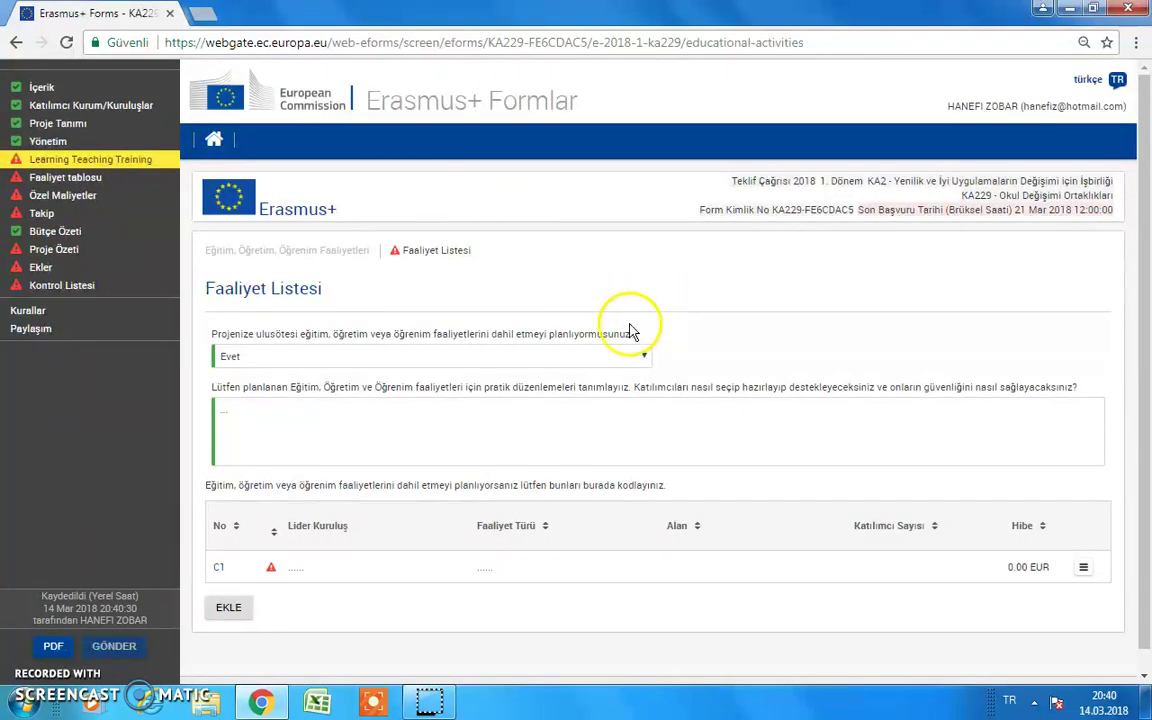
Switch the answer on including transnational training, teaching or learning activities to Hayır and back to Evet
{"action": "left_click", "coordinate": [608, 356]}
{"action": "left_click", "coordinate": [362, 401]}
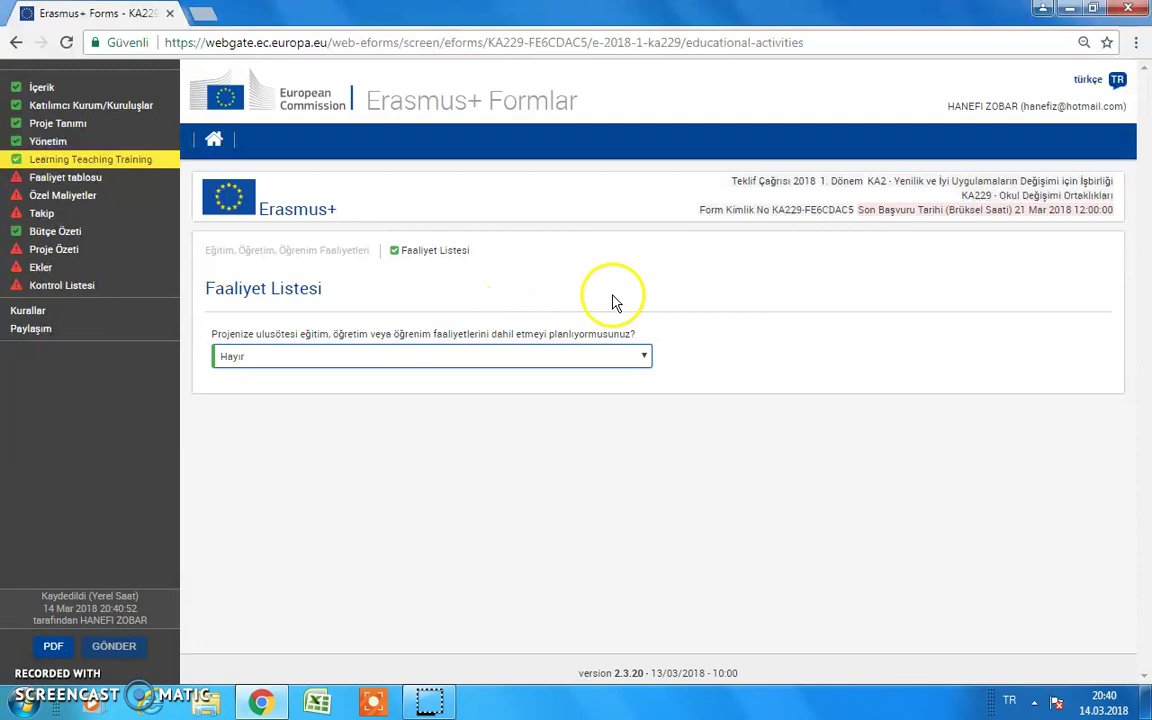
{"action": "left_click", "coordinate": [645, 360]}
{"action": "left_click", "coordinate": [645, 360]}
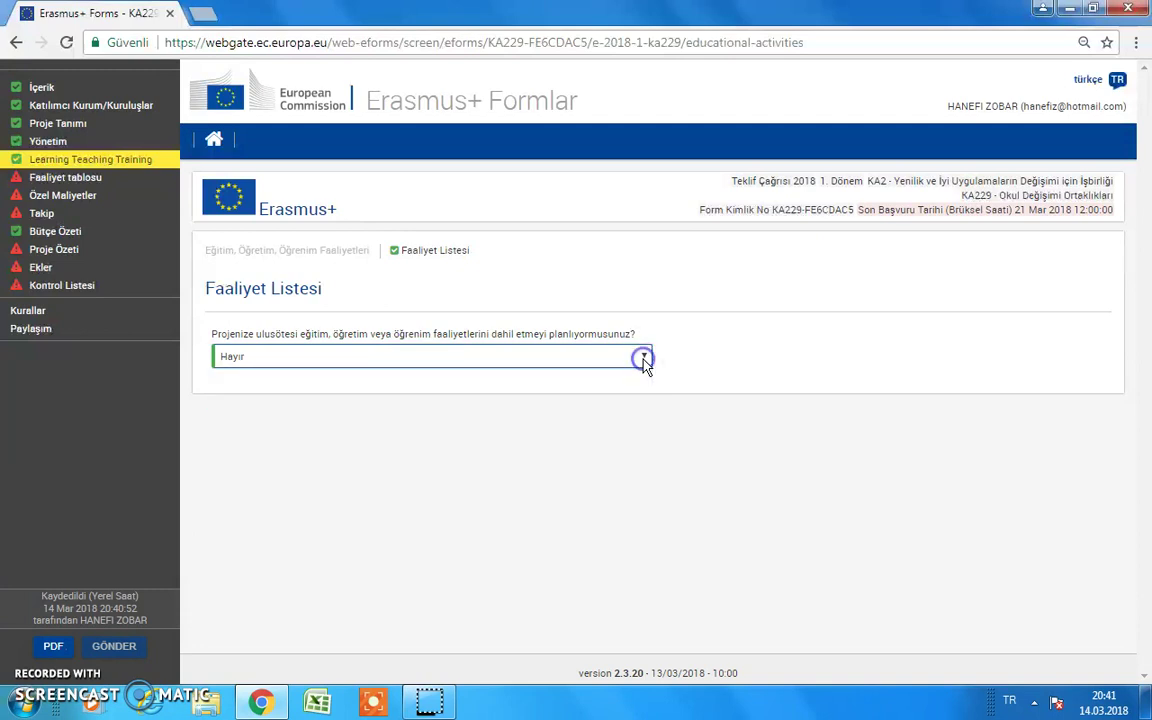
{"action": "left_click", "coordinate": [645, 360]}
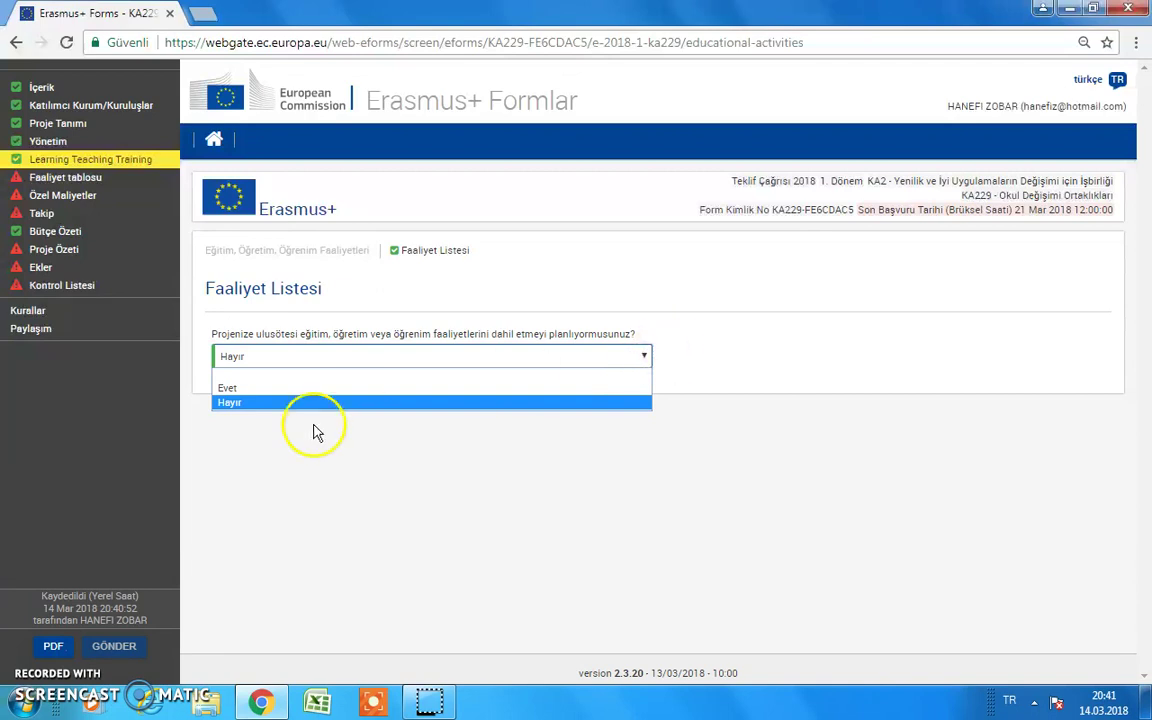
{"action": "left_click", "coordinate": [306, 389]}
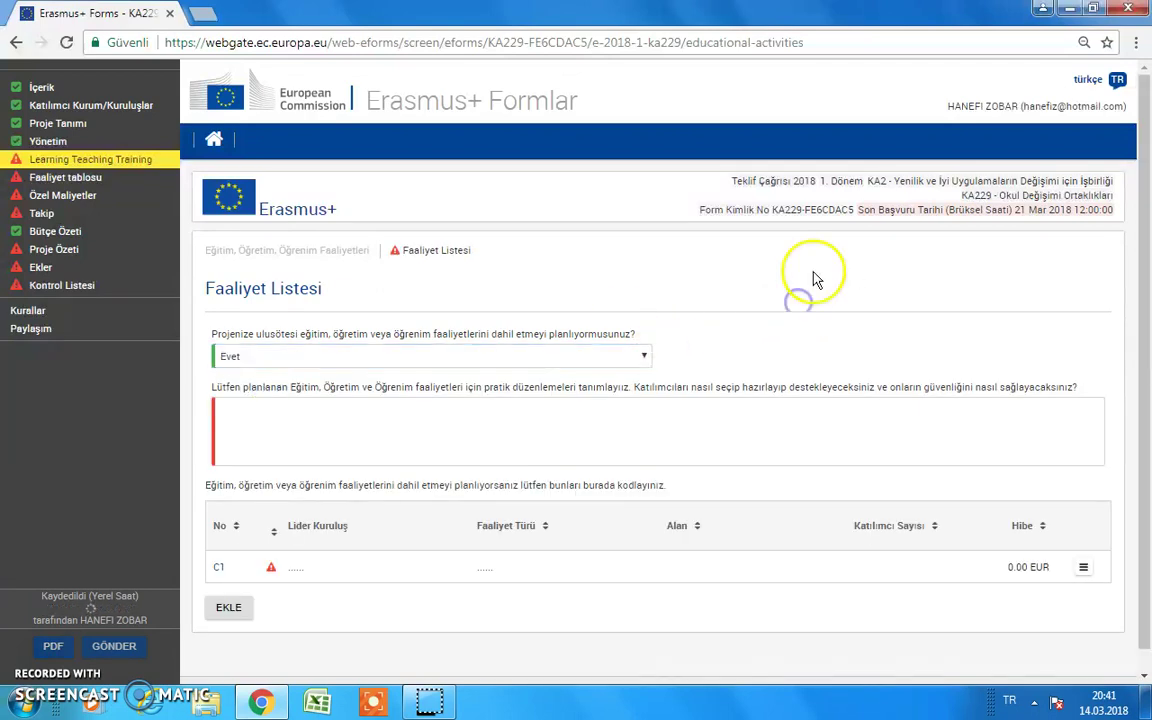
Set the answer on including transnational learning activities to Hayır
{"action": "left_click", "coordinate": [352, 432]}
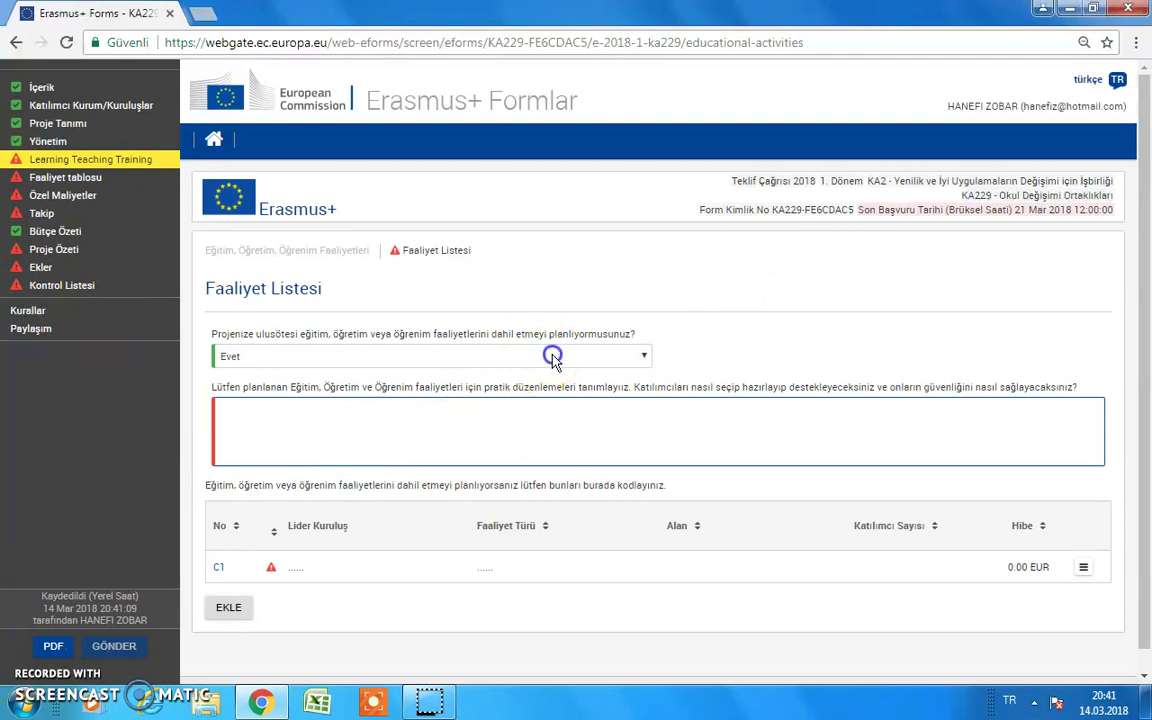
{"action": "left_click", "coordinate": [311, 357]}
{"action": "left_click", "coordinate": [267, 403]}
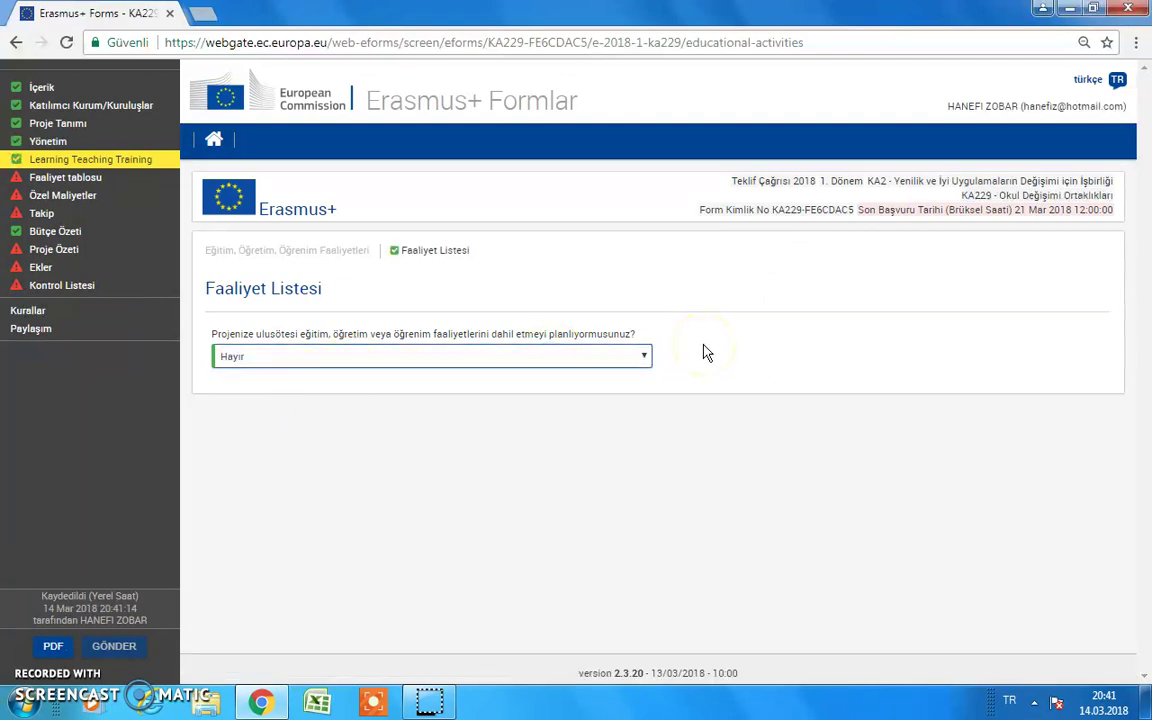
Answer Evet to including transnational learning activities and enter "..." as the description of their practical arrangements
{"action": "left_click", "coordinate": [604, 356]}
{"action": "left_click", "coordinate": [385, 389]}
{"action": "left_click", "coordinate": [375, 436]}
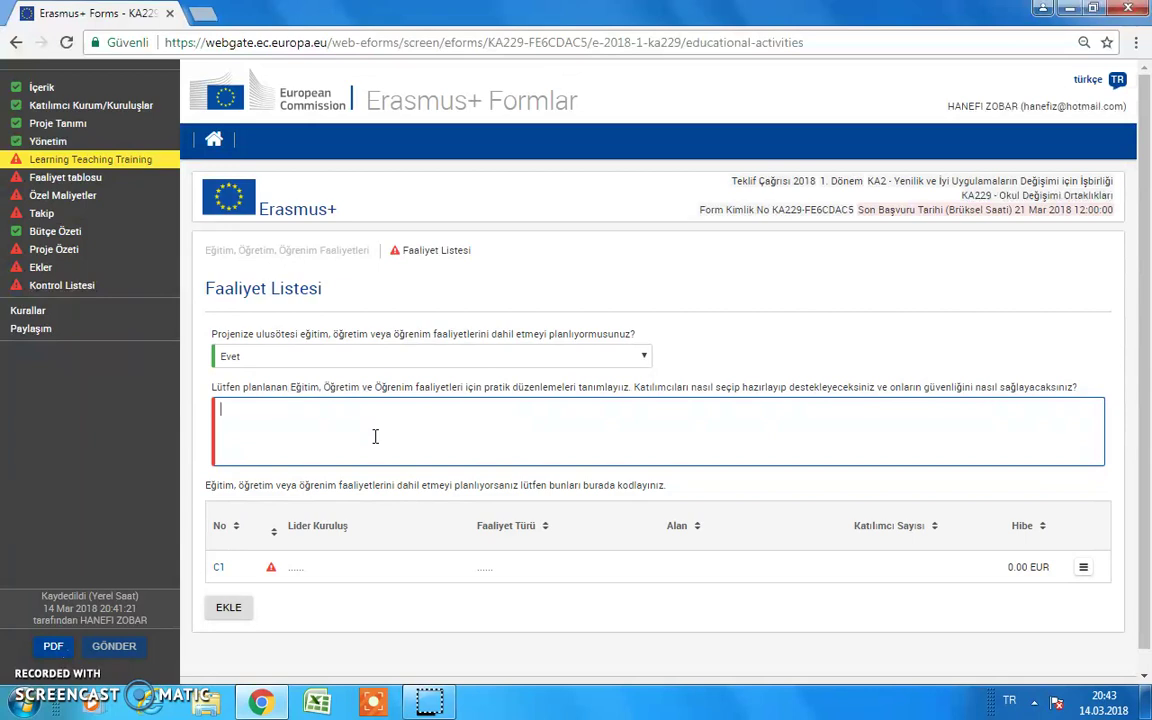
{"action": "type", "text": "..."}
{"action": "left_click", "coordinate": [380, 483]}
{"action": "left_click", "coordinate": [301, 418]}
{"action": "left_click", "coordinate": [355, 443]}
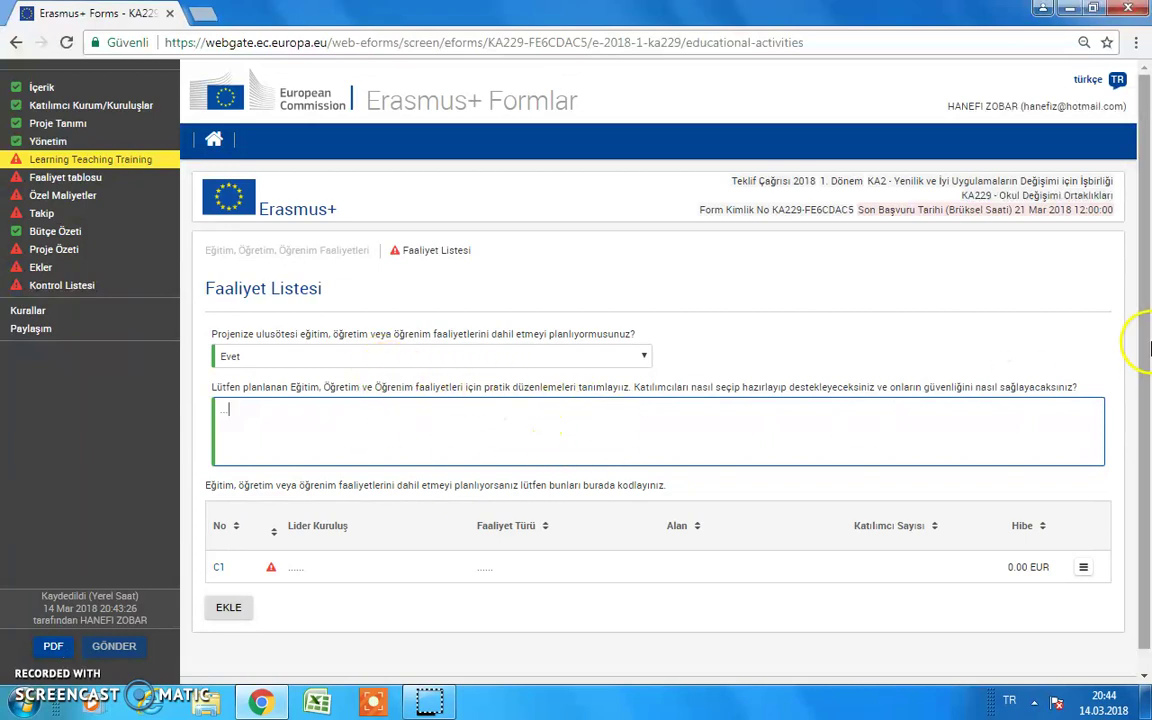
Open the details of activity C1 and set its activity type to Short-term exchanges of groups of pupils
{"action": "scroll", "coordinate": [1148, 345], "scroll_direction": "down", "scroll_amount": 1}
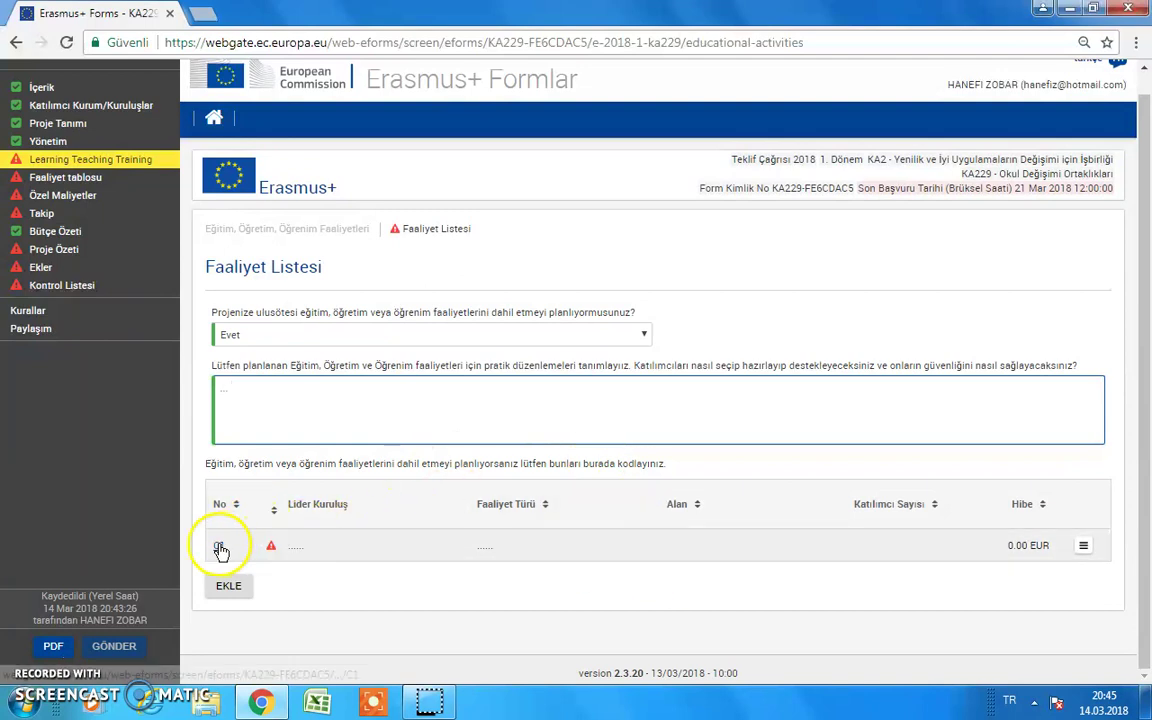
{"action": "left_click", "coordinate": [1084, 551]}
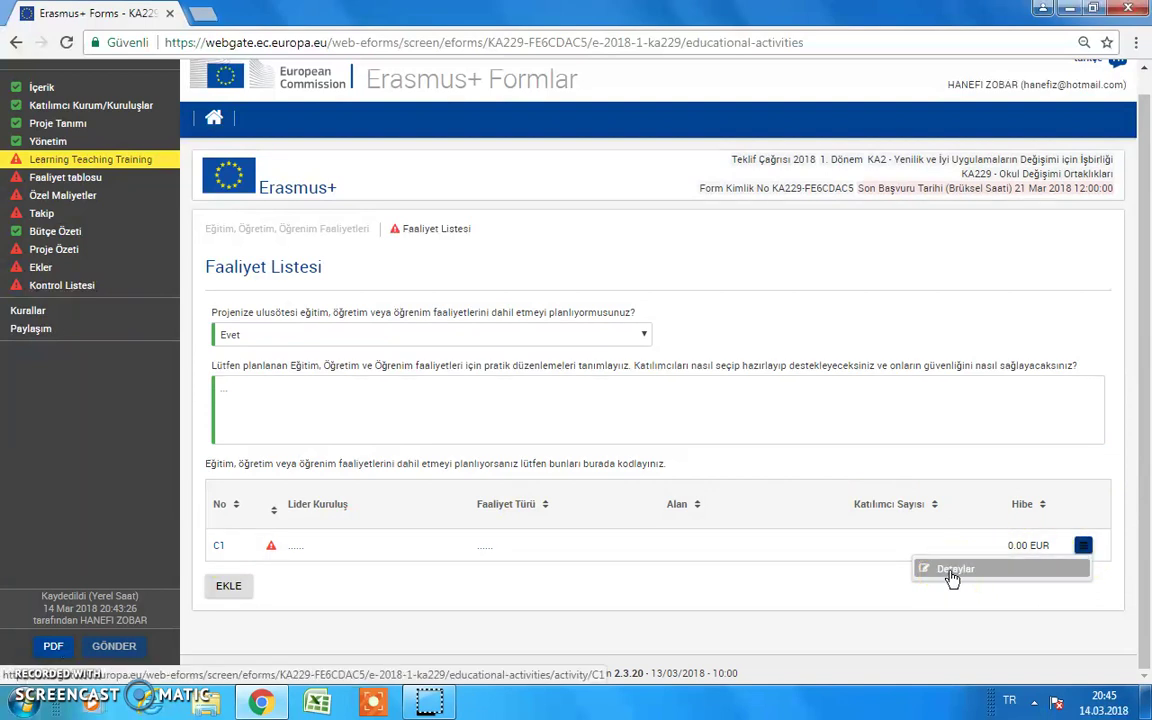
{"action": "left_click", "coordinate": [952, 572]}
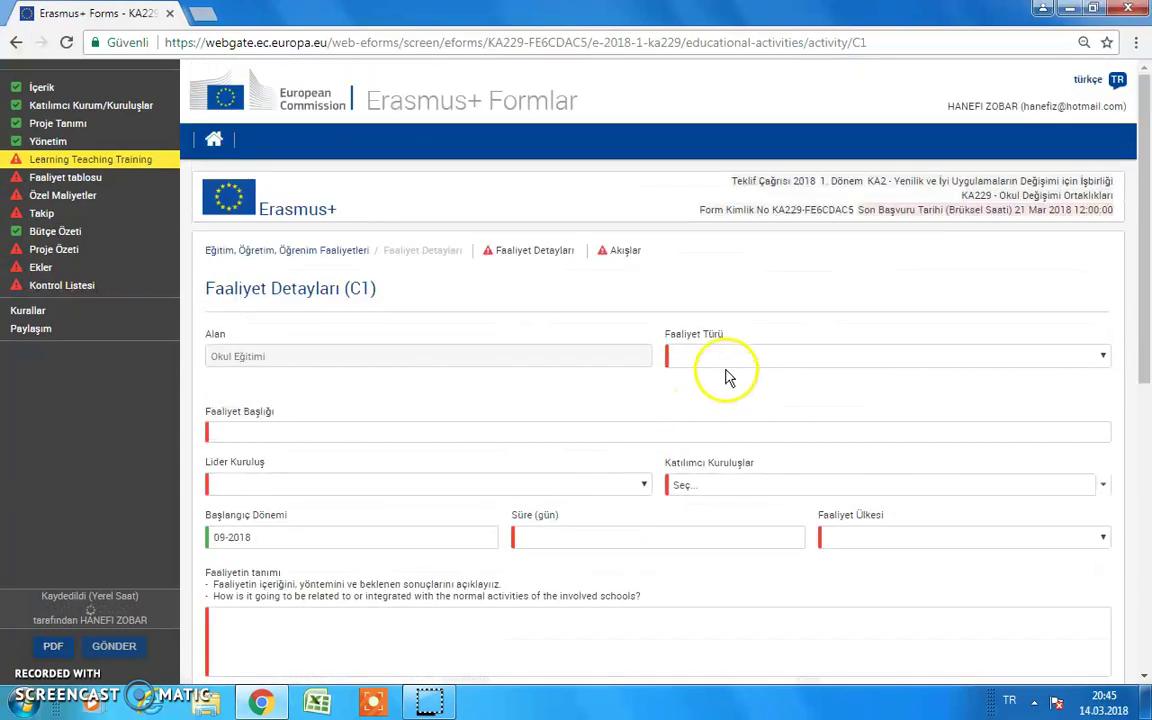
{"action": "left_click", "coordinate": [810, 356]}
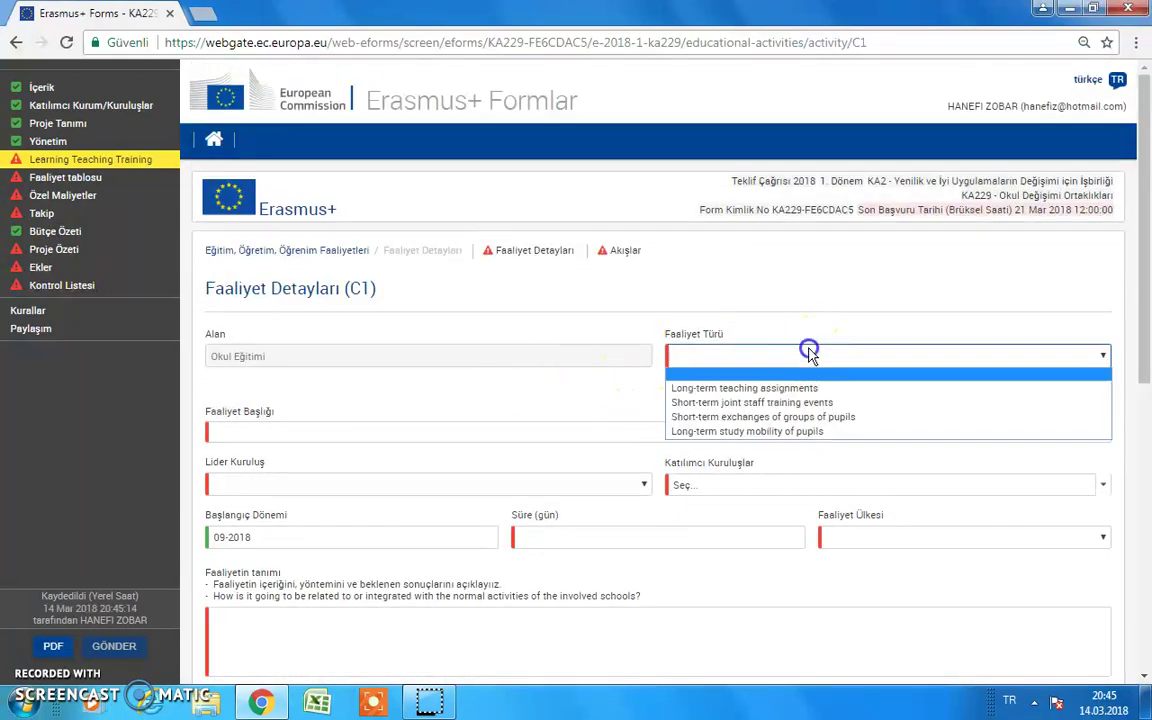
{"action": "left_click", "coordinate": [806, 402]}
{"action": "left_click", "coordinate": [806, 402]}
{"action": "left_click", "coordinate": [813, 419]}
{"action": "left_click", "coordinate": [813, 419]}
Title the activity "türkiyede ltt" and set ORNEK PIC NUMARASI ILKOKULU as its lead organisation
{"action": "left_click", "coordinate": [442, 432]}
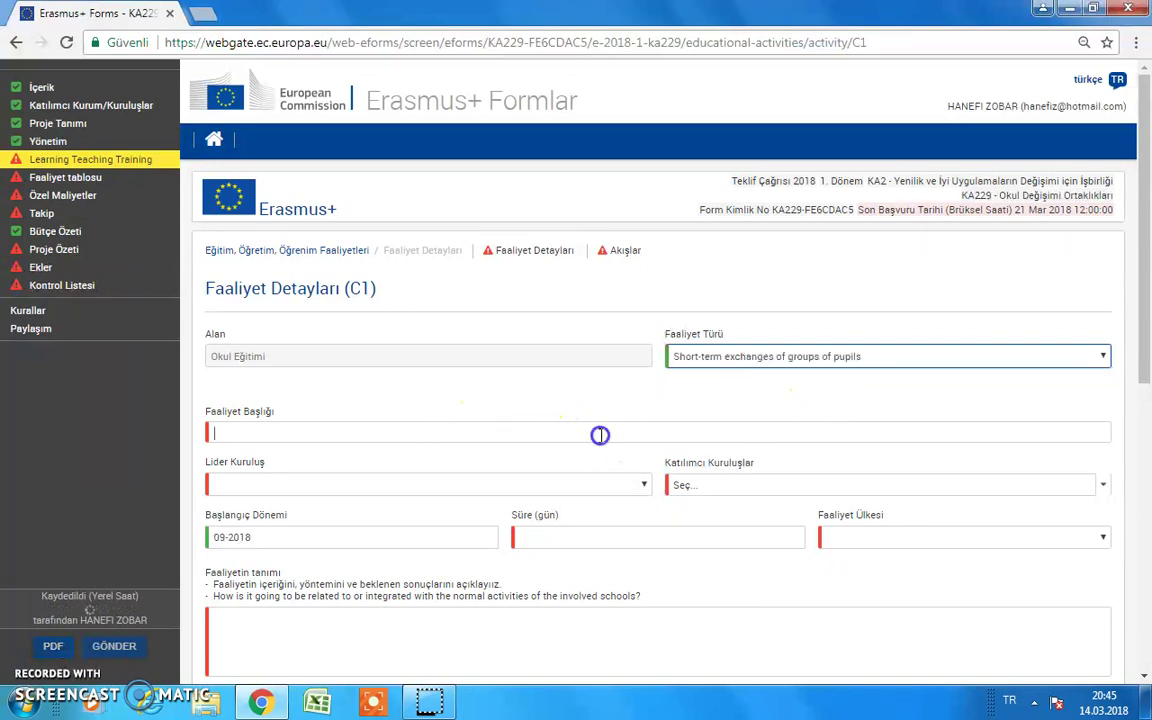
{"action": "type", "text": "türkiyede İtl"}
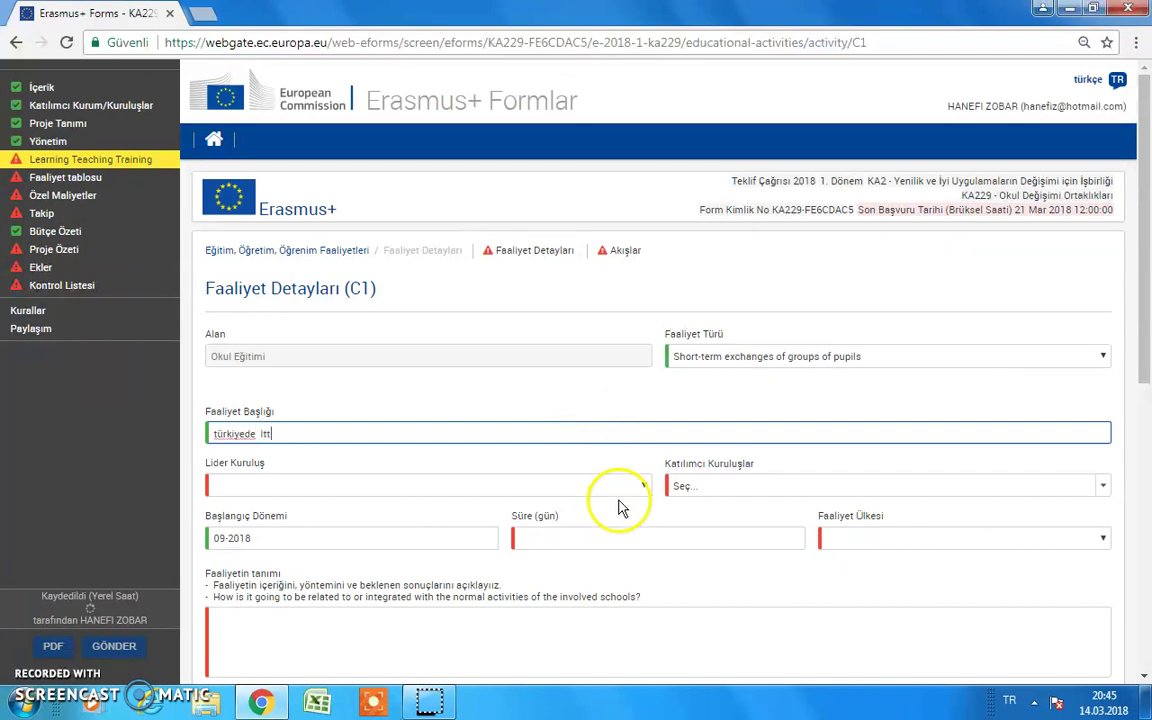
{"action": "left_click", "coordinate": [617, 488]}
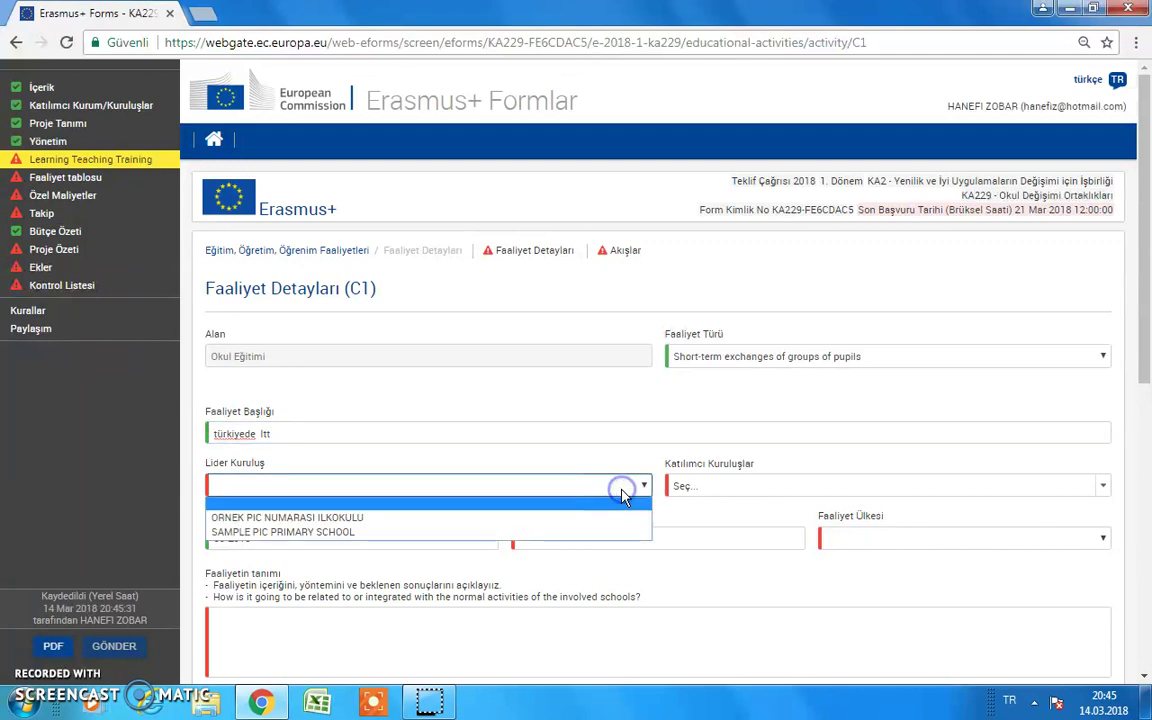
{"action": "left_click", "coordinate": [287, 519]}
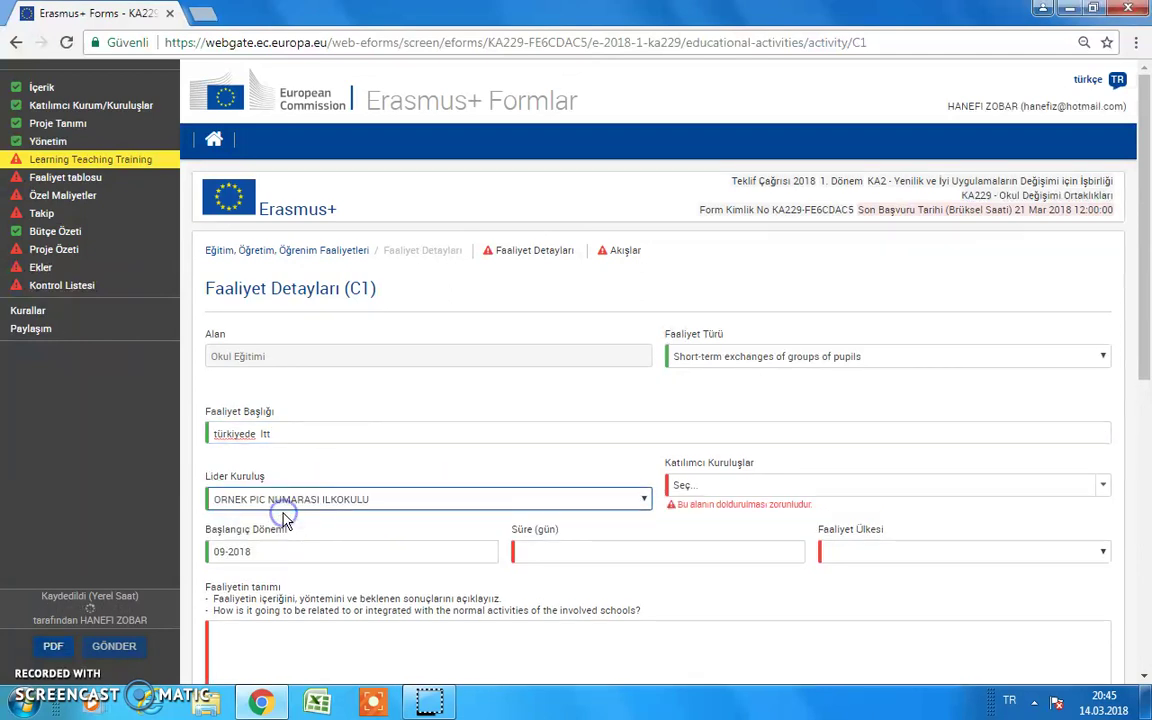
Add SAMPLE PIC PRIMARY SCHOOL as participating organisation and set the activity's start period to 11-2018
{"action": "left_click", "coordinate": [806, 485]}
{"action": "left_click", "coordinate": [676, 533]}
{"action": "left_click_drag", "start_coordinate": [1139, 319], "coordinate": [1139, 411]}
{"action": "left_click", "coordinate": [397, 355]}
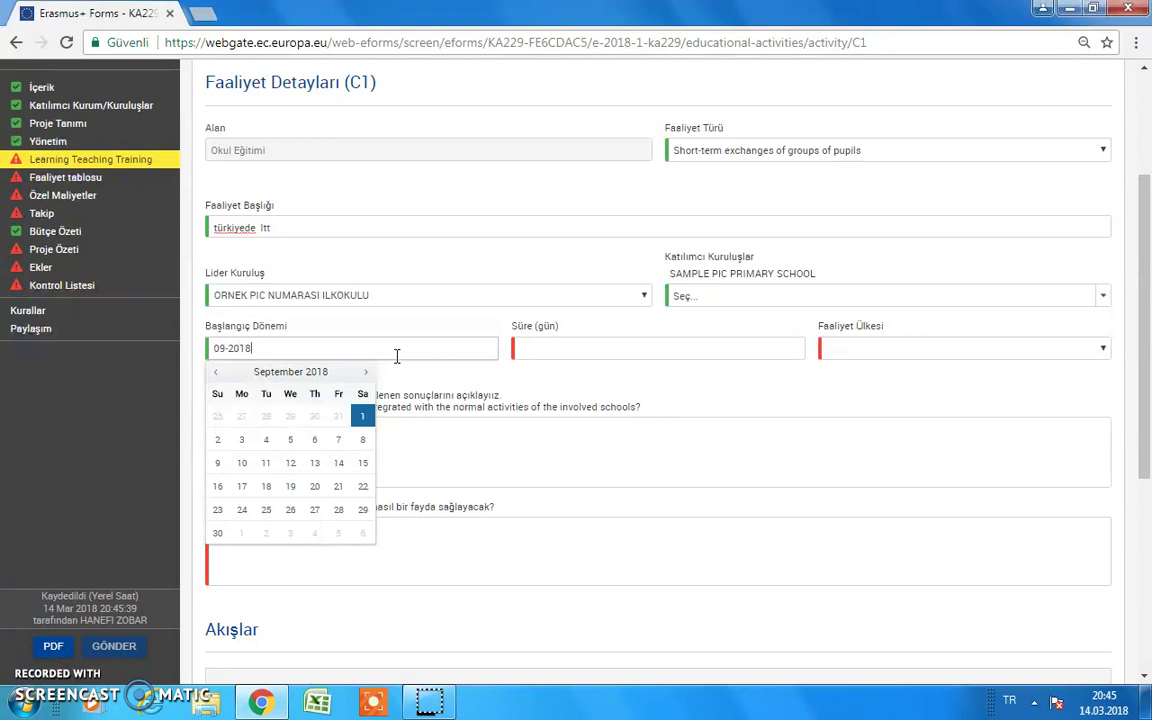
{"action": "left_click", "coordinate": [603, 418]}
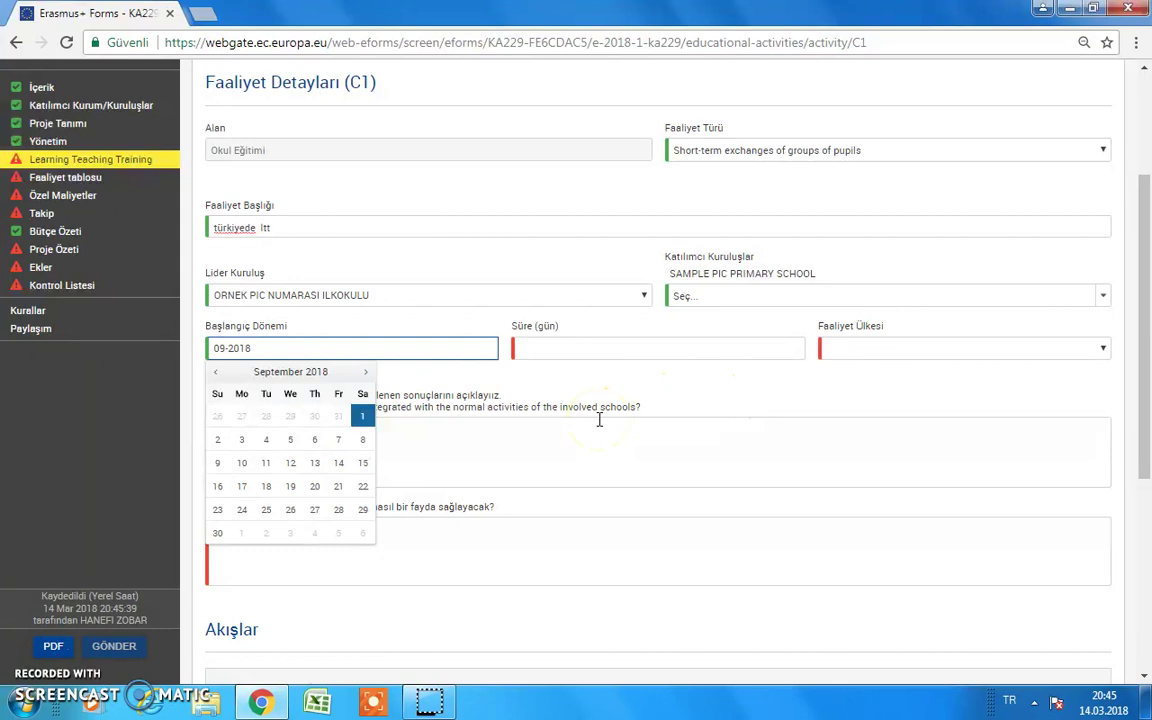
{"action": "left_click", "coordinate": [364, 375]}
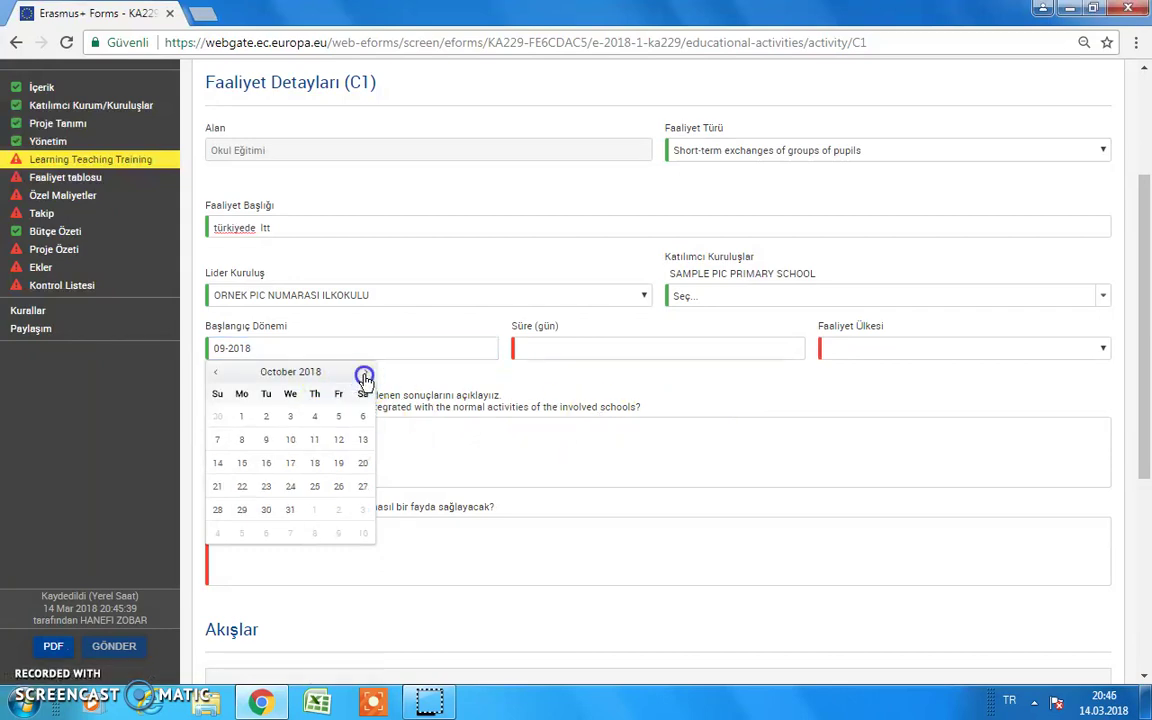
{"action": "left_click", "coordinate": [364, 375]}
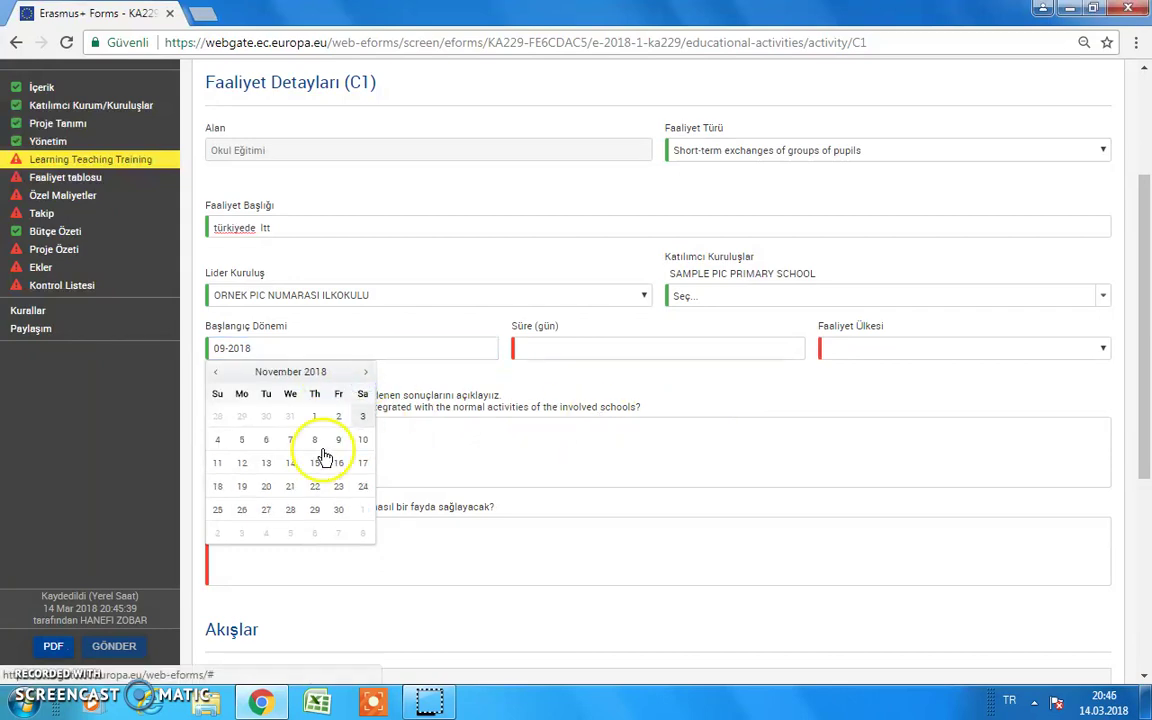
{"action": "left_click", "coordinate": [241, 446]}
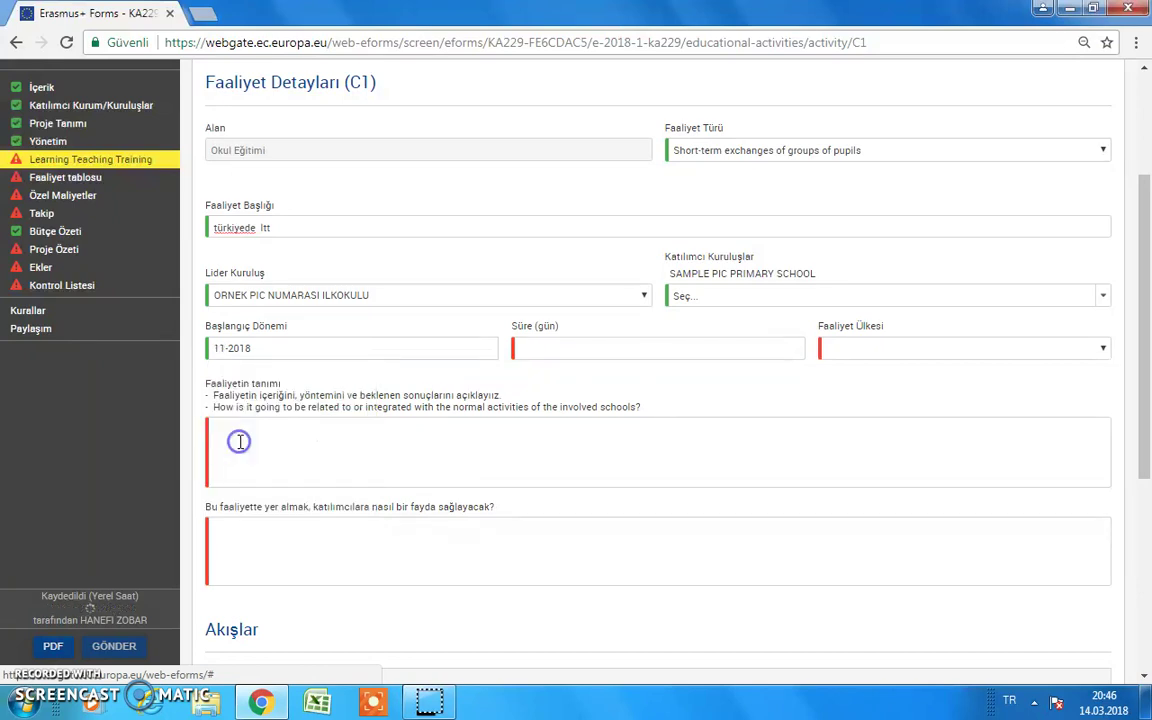
Set the activity's duration to 5 days and its country to Türkiye
{"action": "left_click", "coordinate": [616, 348]}
{"action": "type", "text": "5"}
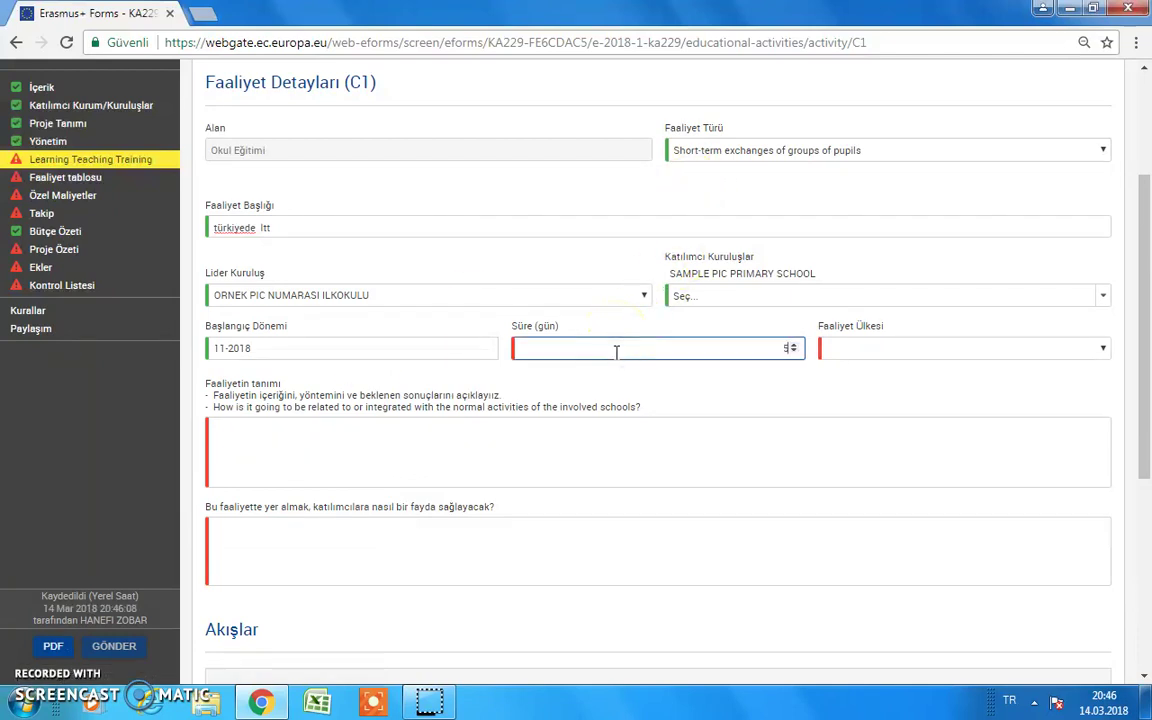
{"action": "left_click", "coordinate": [926, 349]}
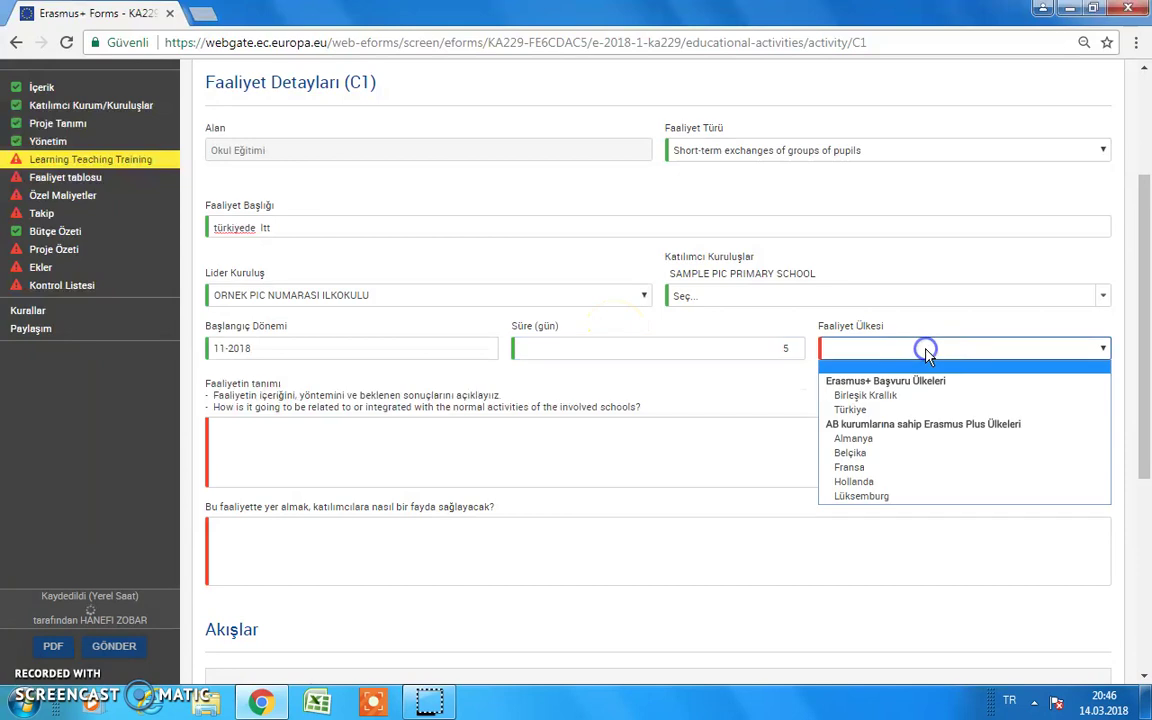
{"action": "left_click", "coordinate": [935, 410]}
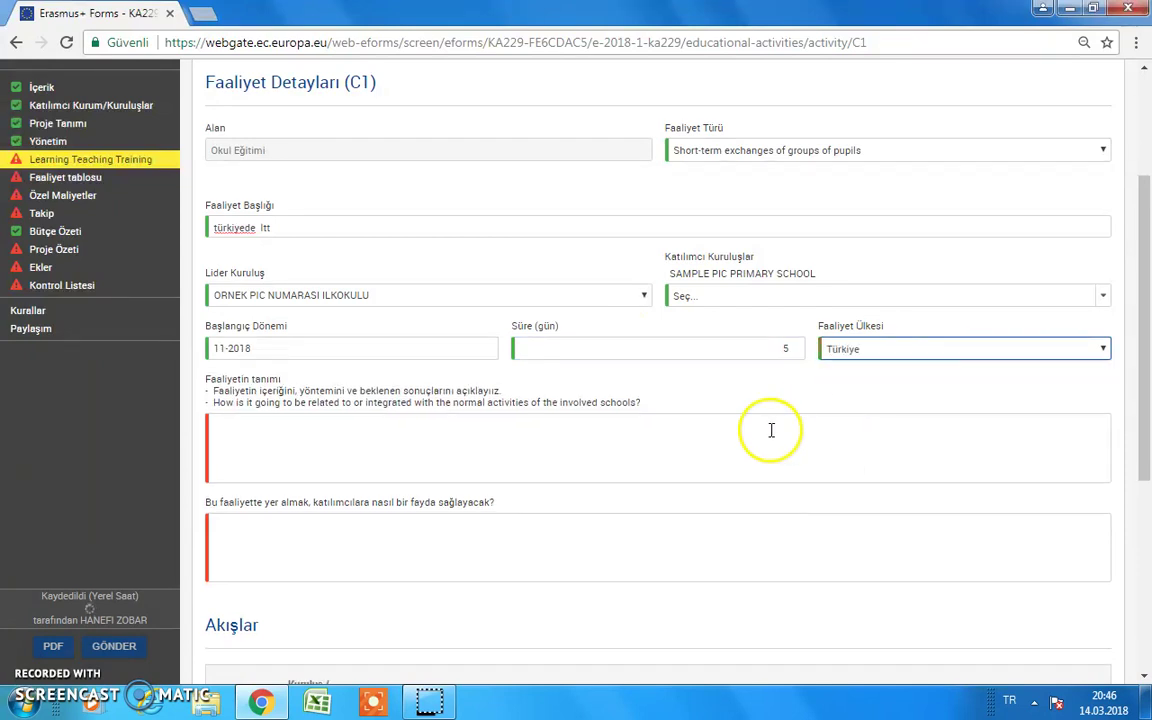
Fill in both the activity description and the participant benefit answers with the placeholder text "...."
{"action": "left_click", "coordinate": [359, 469]}
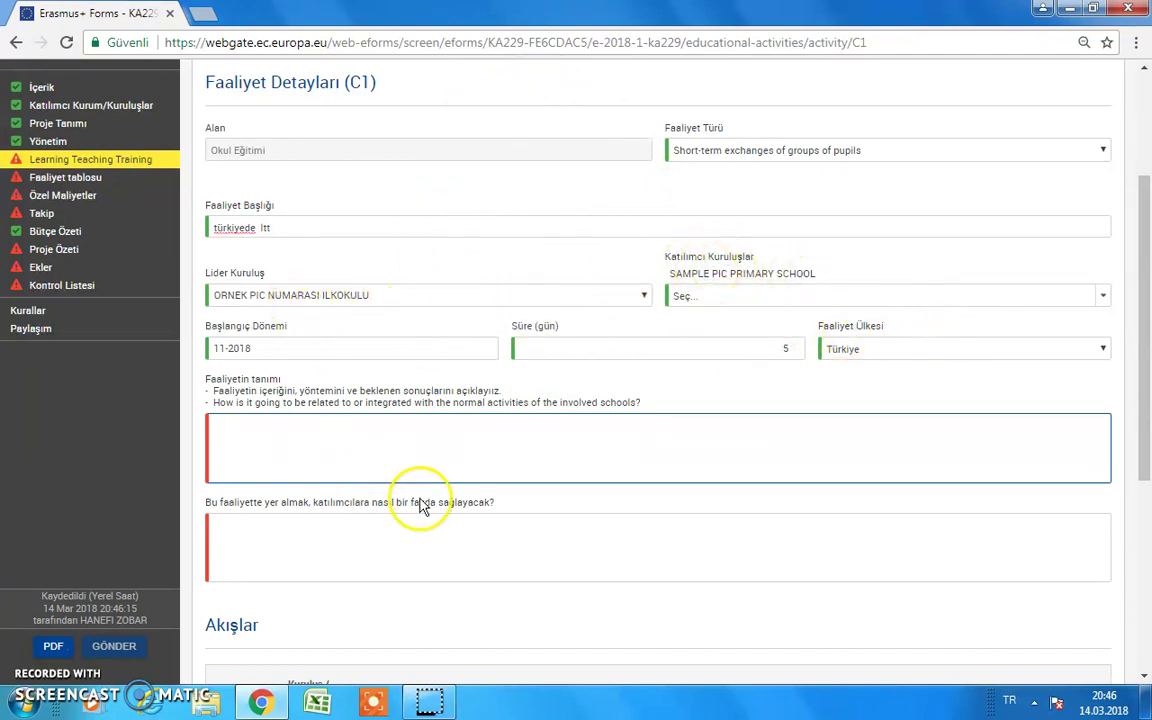
{"action": "left_click", "coordinate": [333, 462]}
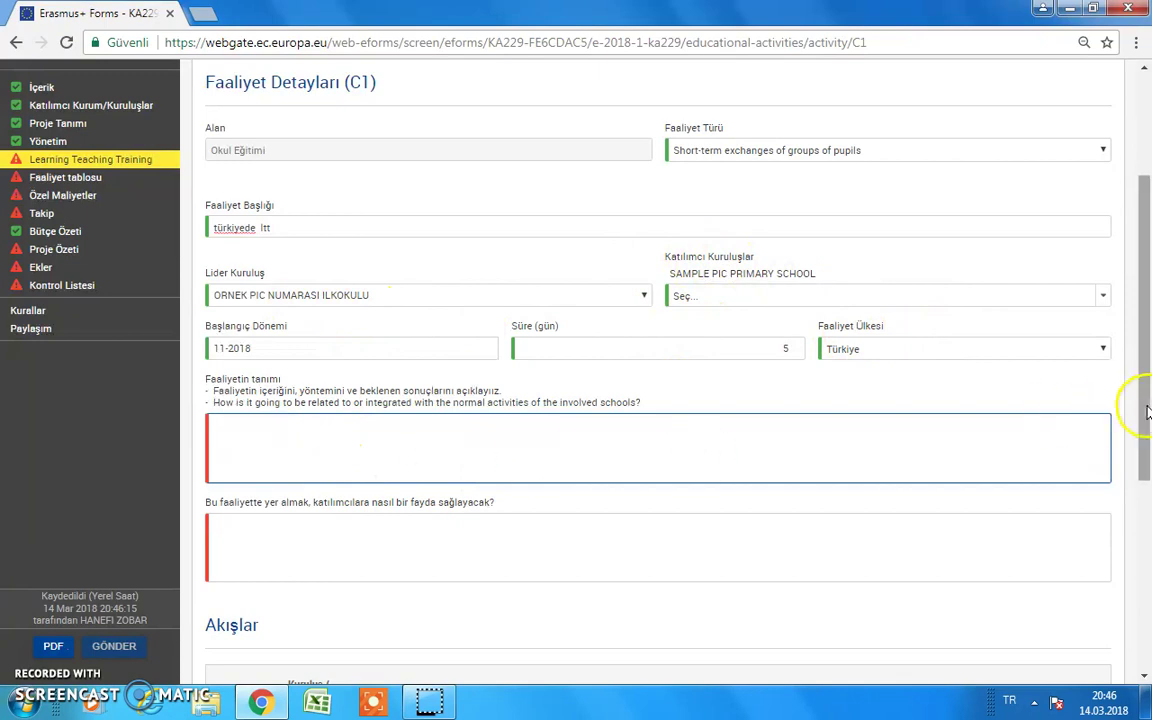
{"action": "scroll", "coordinate": [1131, 399], "scroll_direction": "down", "scroll_amount": 1}
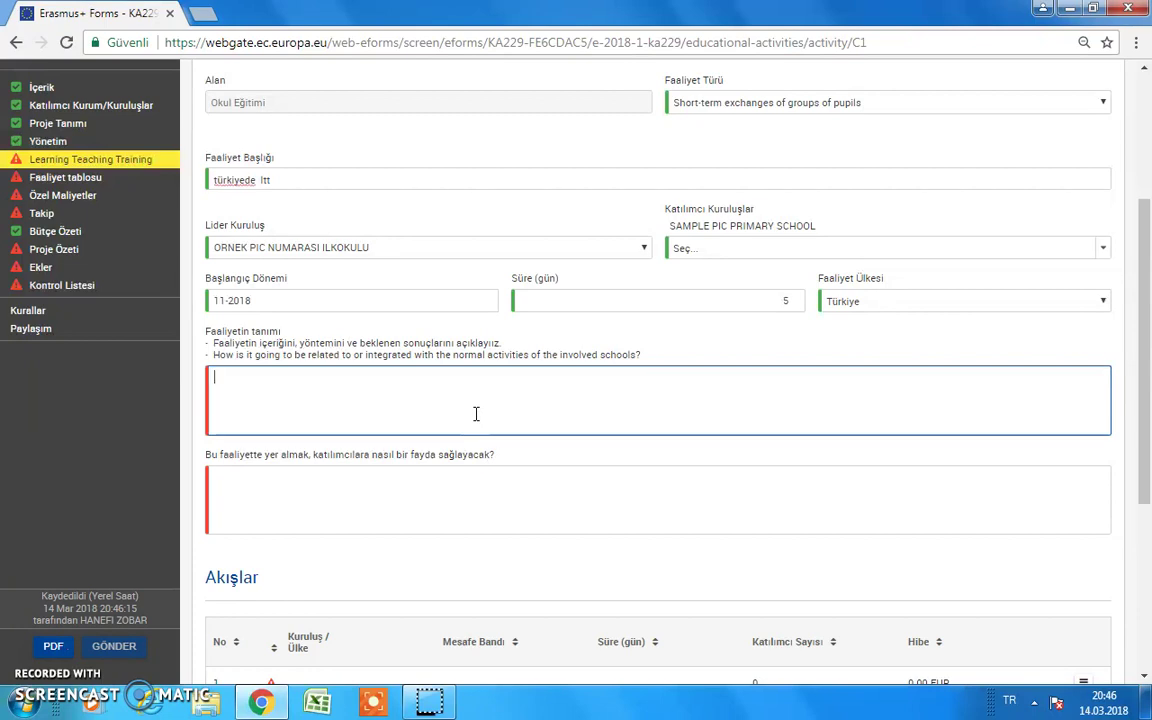
{"action": "left_click_drag", "start_coordinate": [1140, 335], "coordinate": [1148, 390]}
{"action": "scroll", "coordinate": [841, 231], "scroll_direction": "down", "scroll_amount": 1}
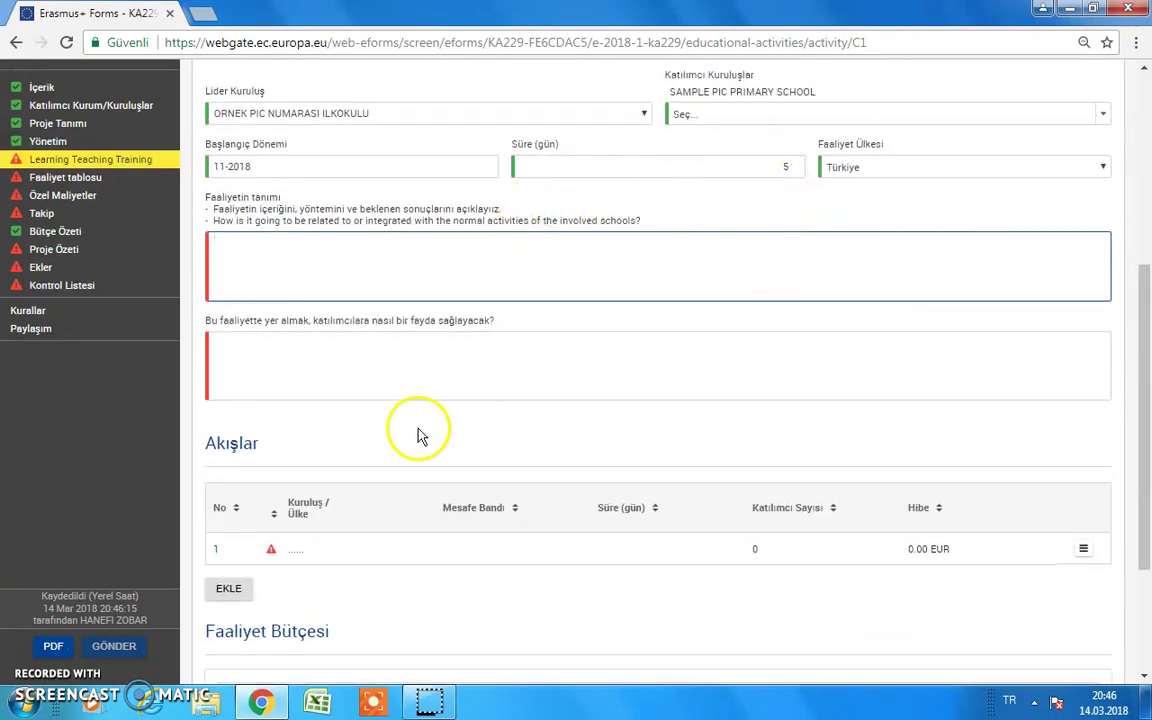
{"action": "left_click", "coordinate": [341, 368]}
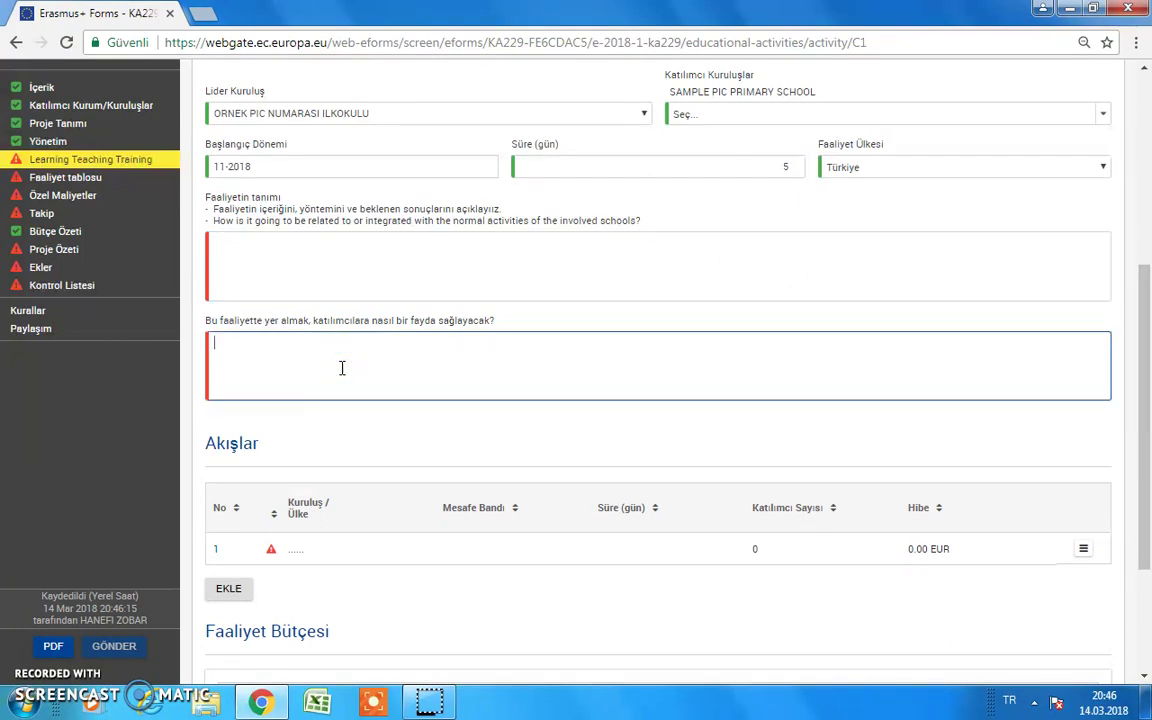
{"action": "left_click_drag", "start_coordinate": [1147, 311], "coordinate": [1147, 370]}
{"action": "left_click", "coordinate": [299, 156]}
{"action": "left_click", "coordinate": [276, 219]}
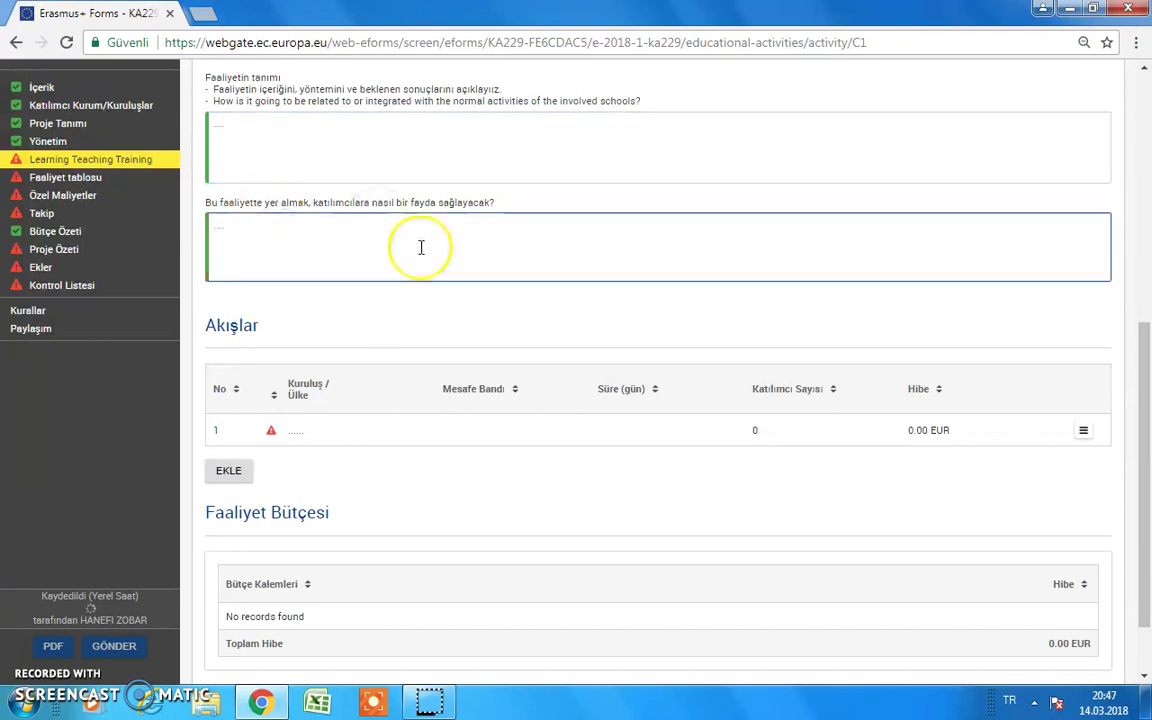
Open the details of flow 1 and set its organisation/country to SAMPLE PIC PRIMARY SCHOOL / Birleşik Krallık
{"action": "left_click_drag", "start_coordinate": [1148, 358], "coordinate": [1148, 406]}
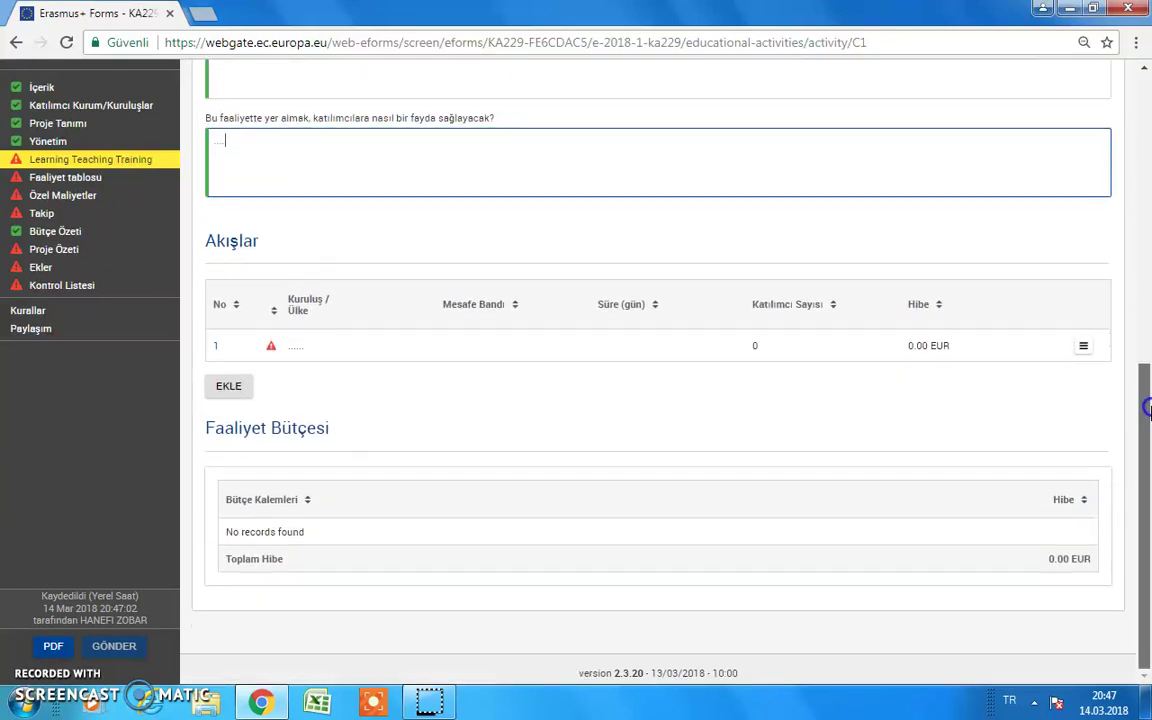
{"action": "left_click", "coordinate": [1083, 349]}
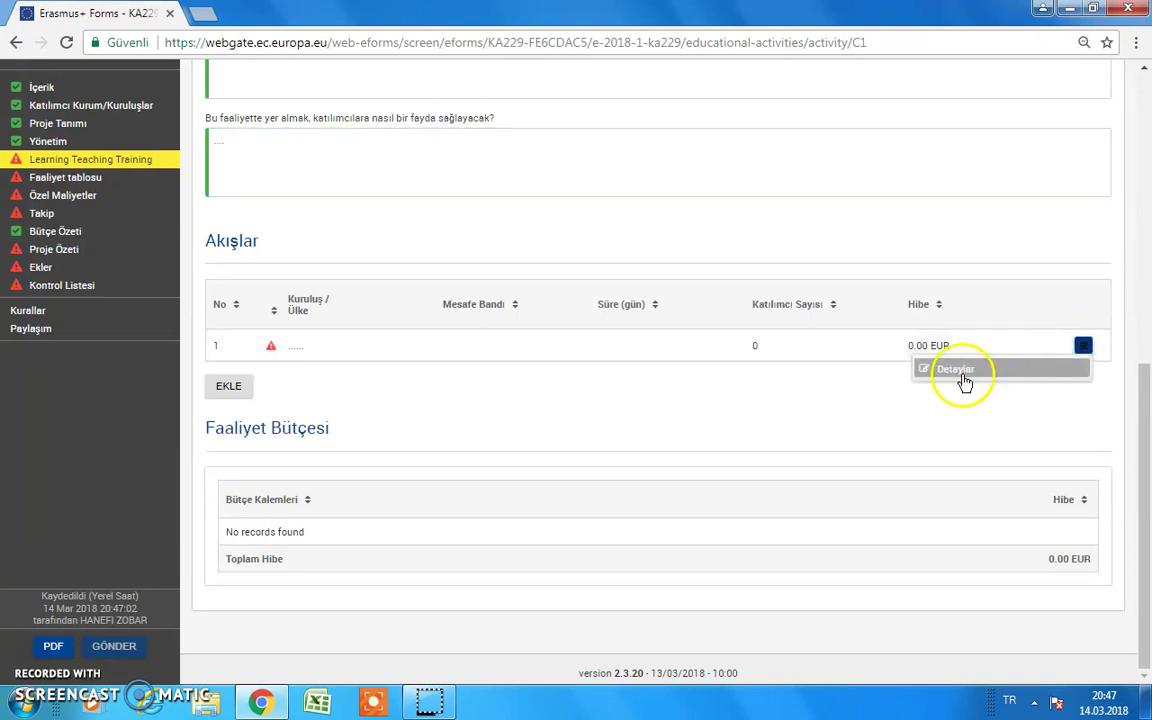
{"action": "left_click", "coordinate": [962, 375]}
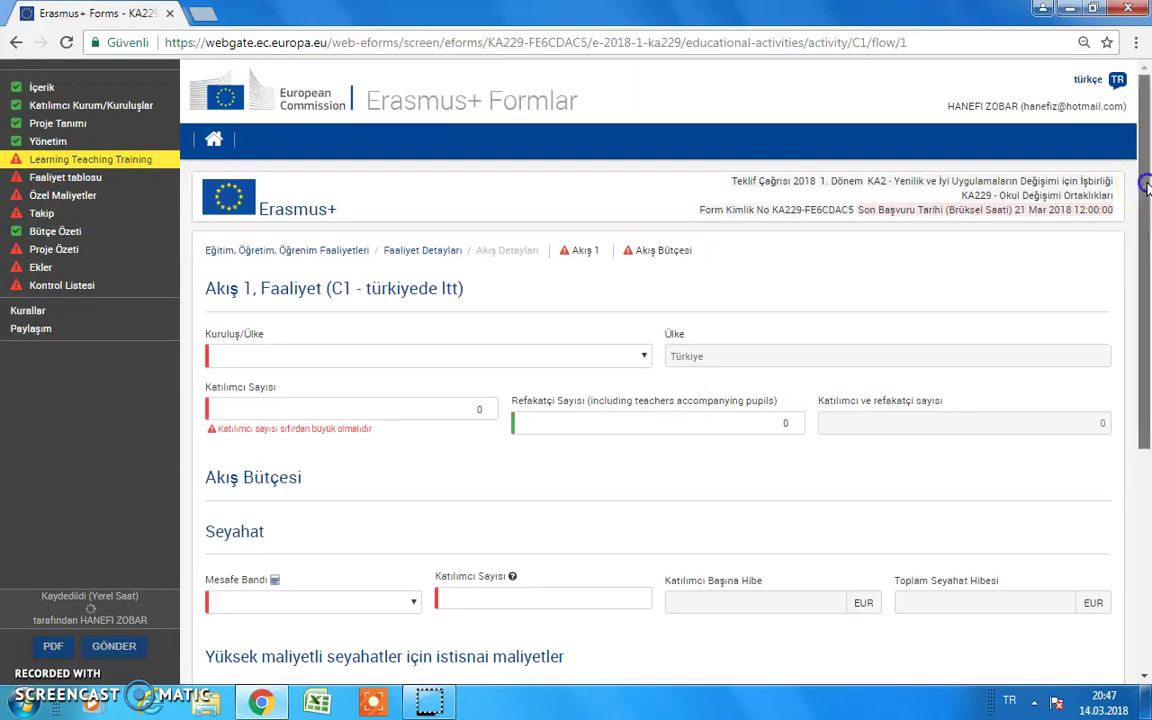
{"action": "scroll", "coordinate": [1100, 220], "scroll_direction": "down", "scroll_amount": 2}
{"action": "left_click", "coordinate": [558, 268]}
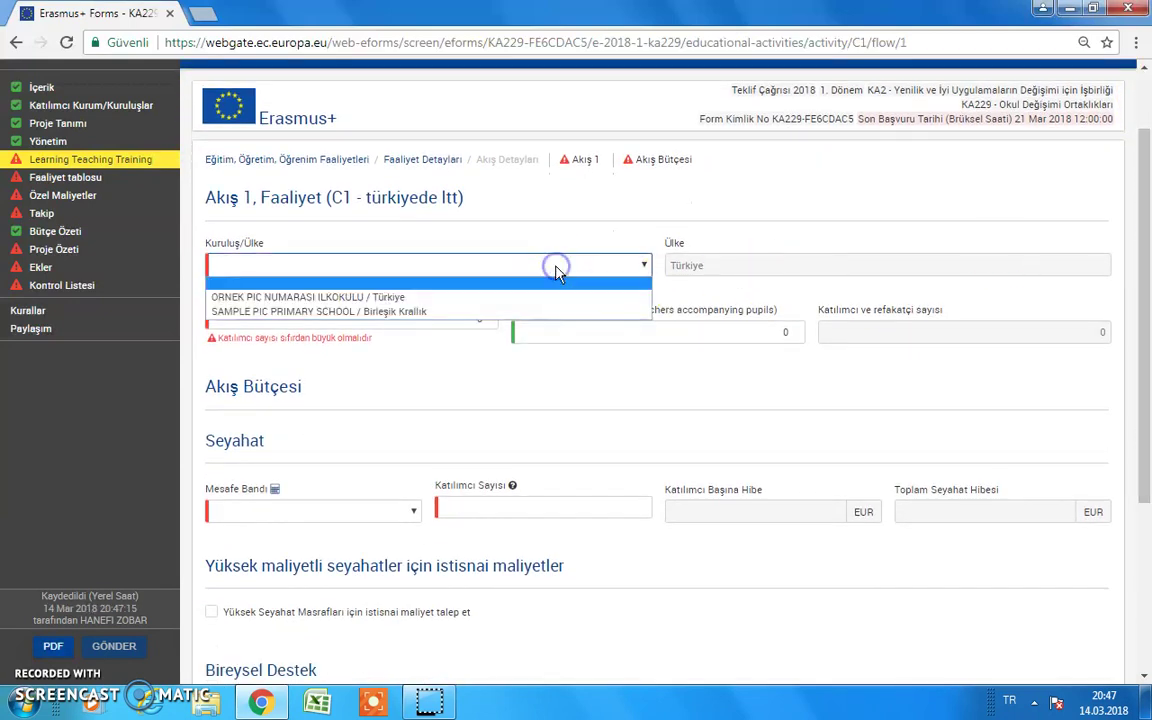
{"action": "left_click", "coordinate": [406, 310]}
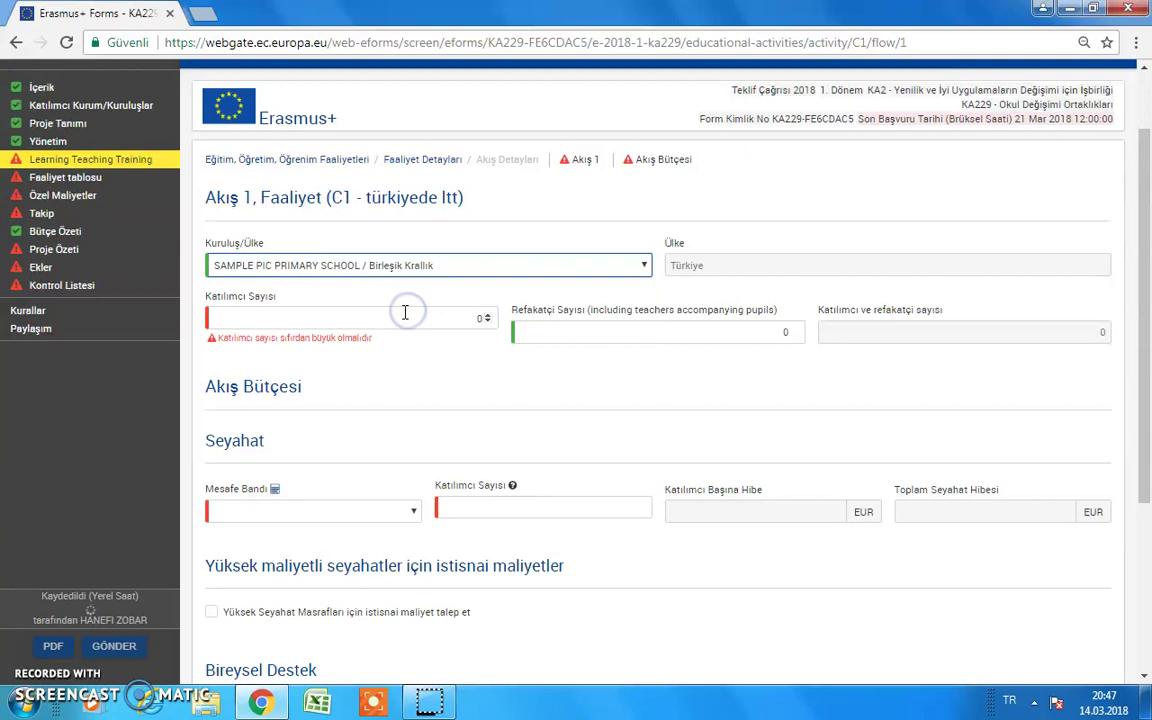
Set flow 1's number of participants to 10 and its number of accompanying persons to 3
{"action": "left_click_drag", "start_coordinate": [463, 318], "coordinate": [503, 327]}
{"action": "type", "text": "10"}
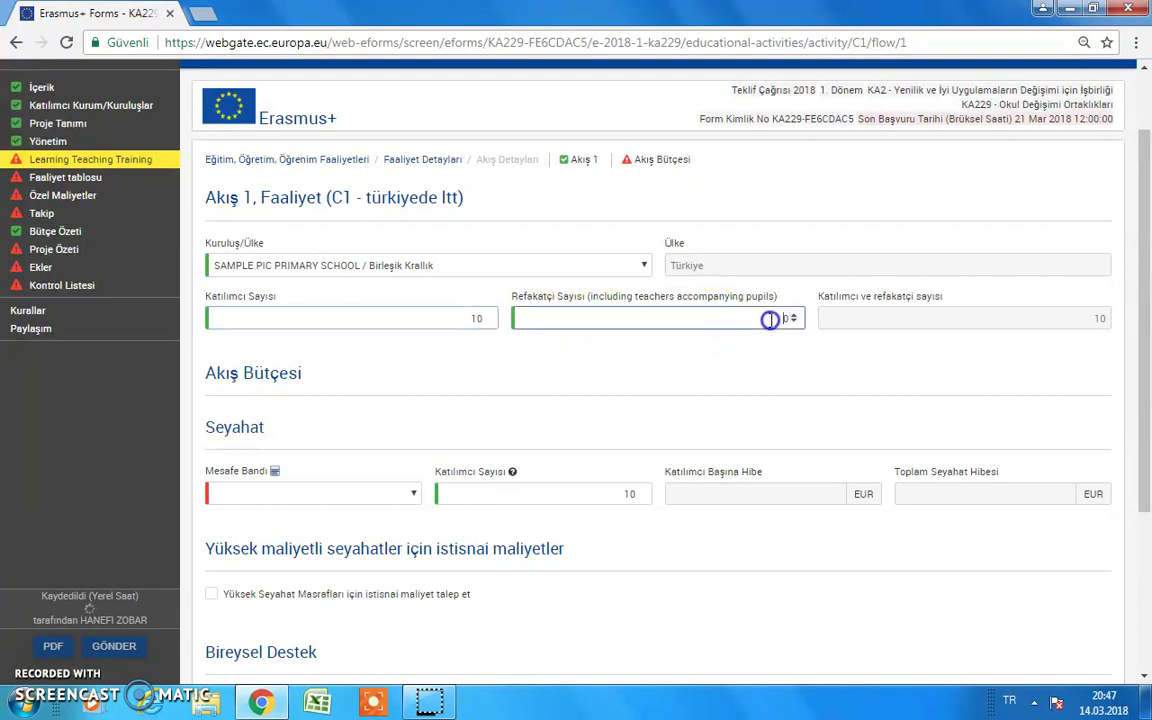
{"action": "left_click_drag", "start_coordinate": [776, 321], "coordinate": [843, 320]}
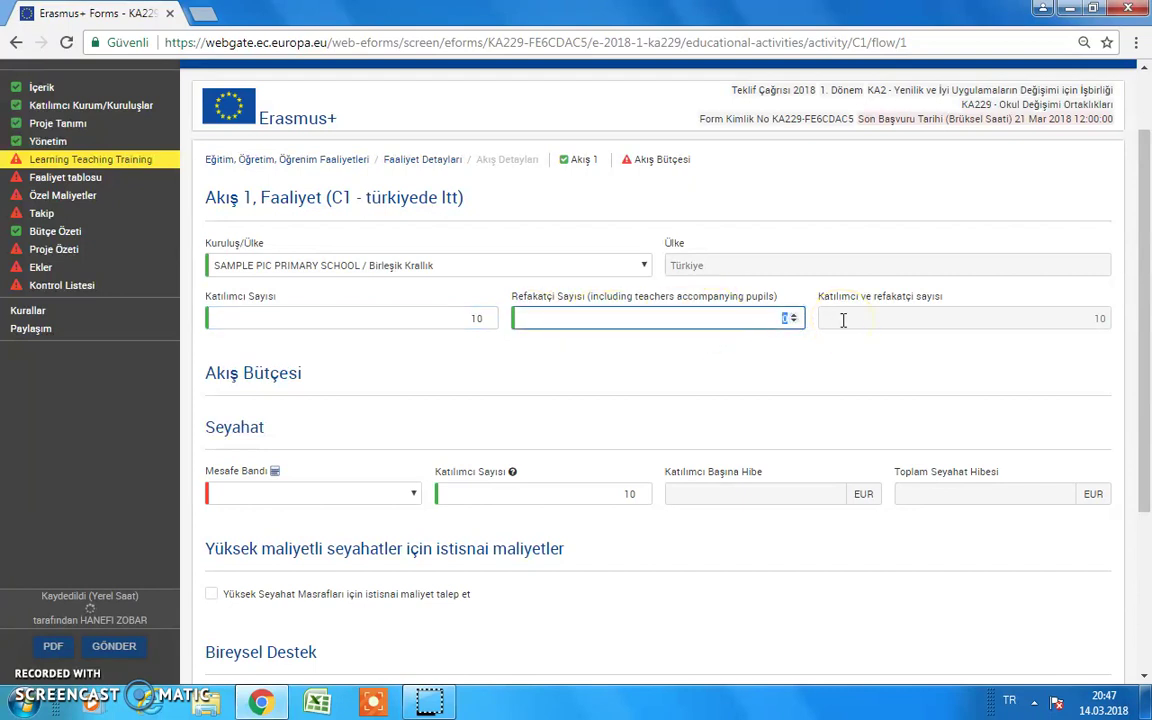
{"action": "type", "text": "3"}
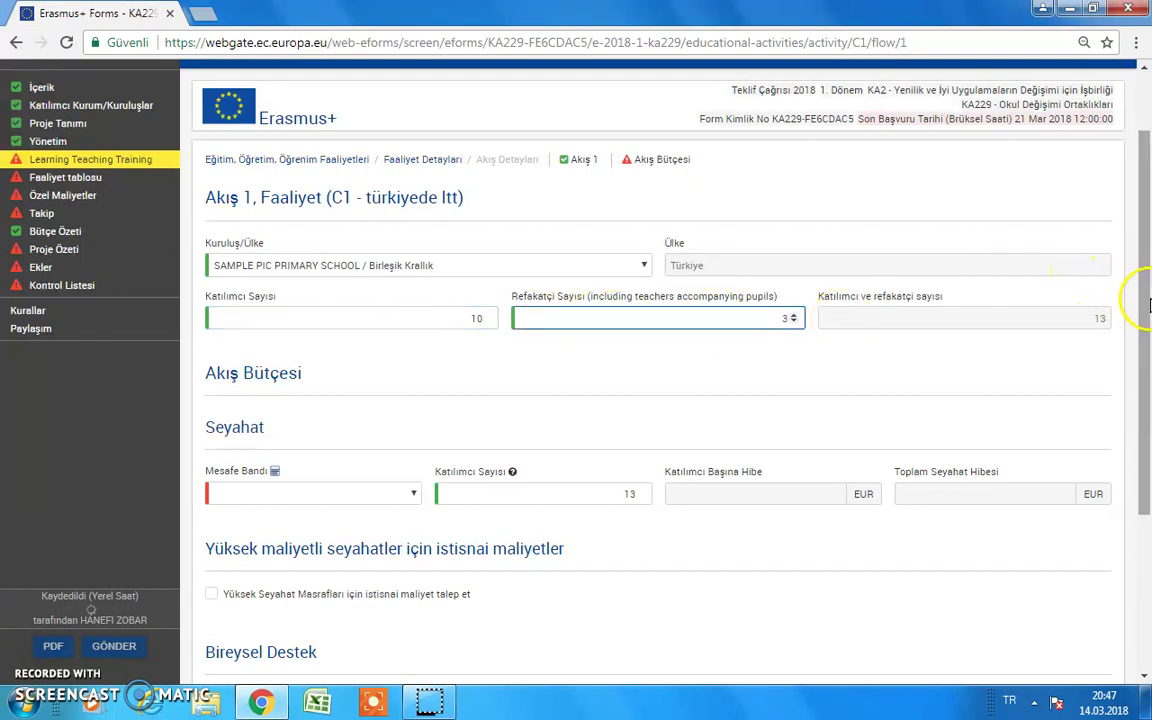
{"action": "scroll", "coordinate": [1139, 288], "scroll_direction": "down", "scroll_amount": 1}
{"action": "left_click", "coordinate": [969, 326]}
{"action": "scroll", "coordinate": [1147, 290], "scroll_direction": "down", "scroll_amount": 1}
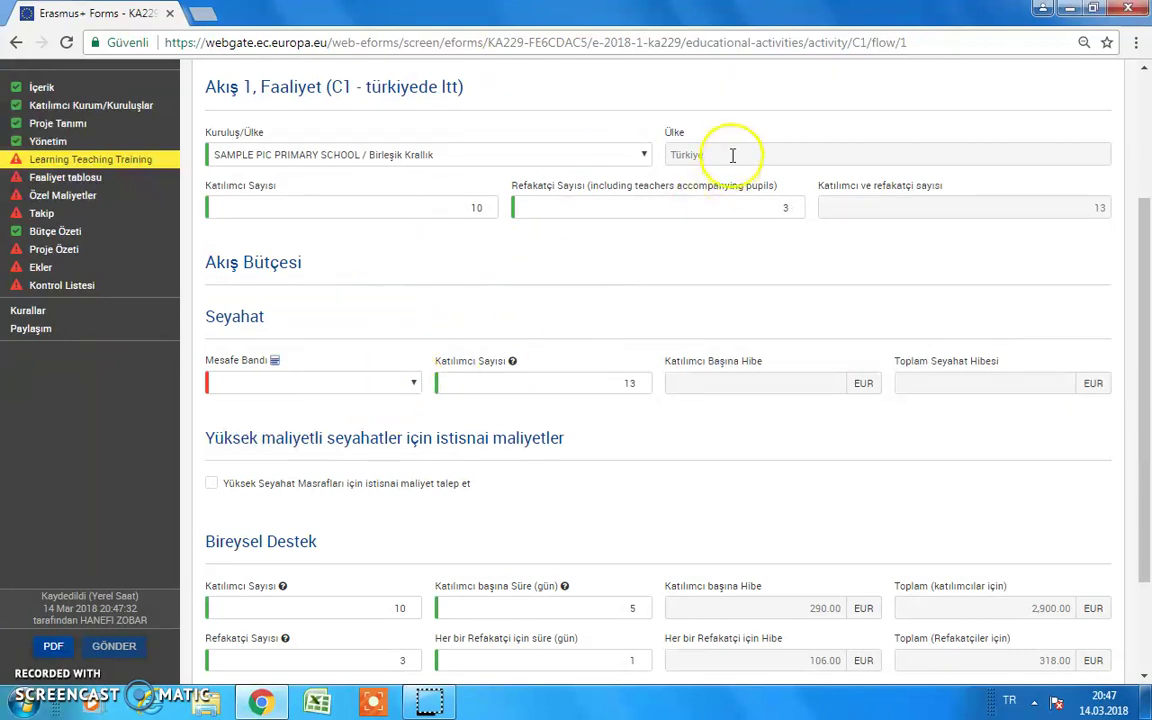
{"action": "left_click", "coordinate": [206, 15]}
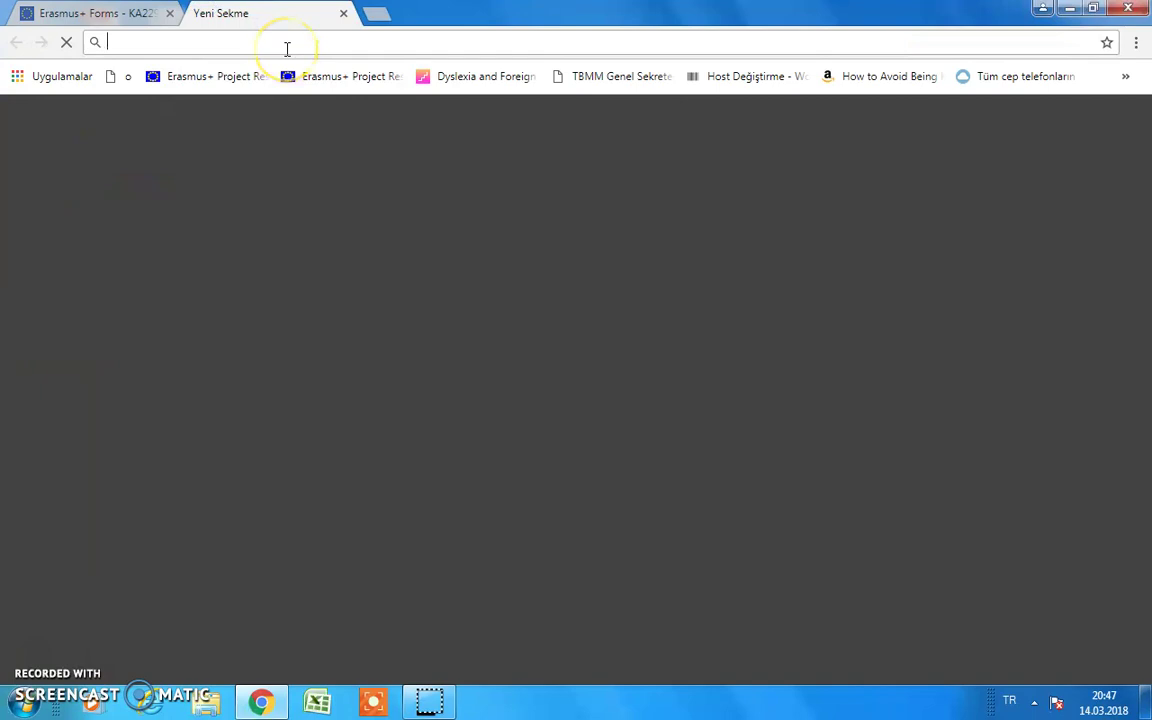
{"action": "type", "text": "eas"}
{"action": "left_click", "coordinate": [257, 77]}
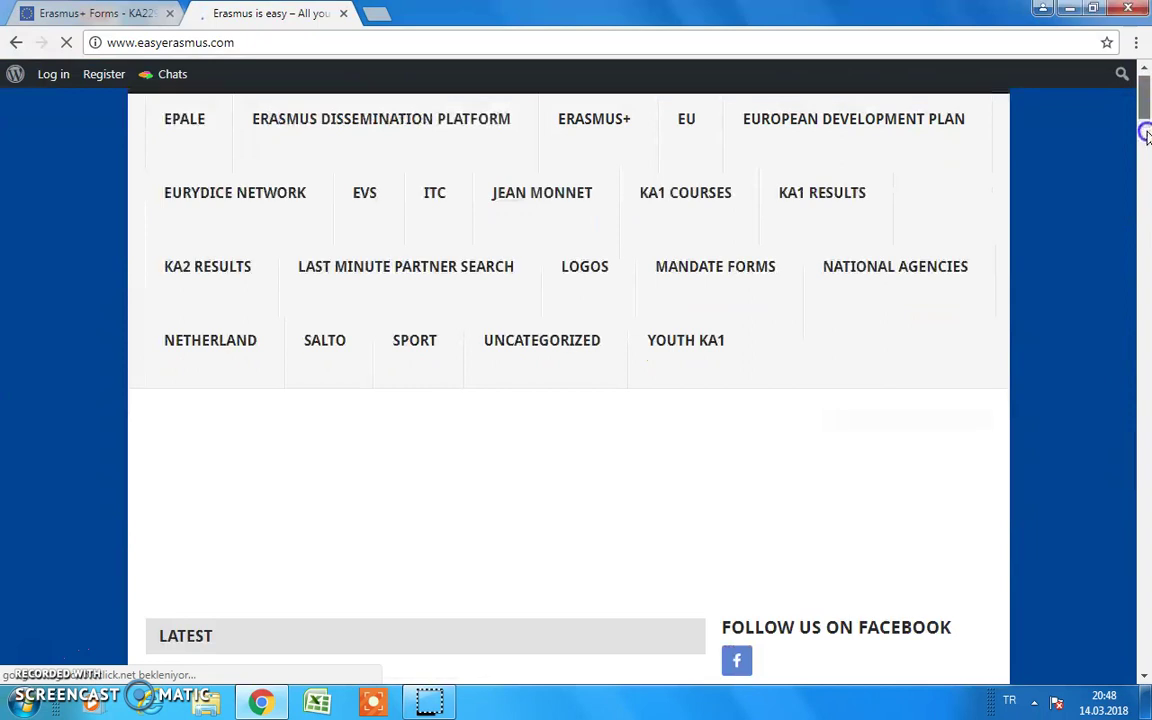
{"action": "scroll", "coordinate": [1146, 135], "scroll_direction": "down", "scroll_amount": 6}
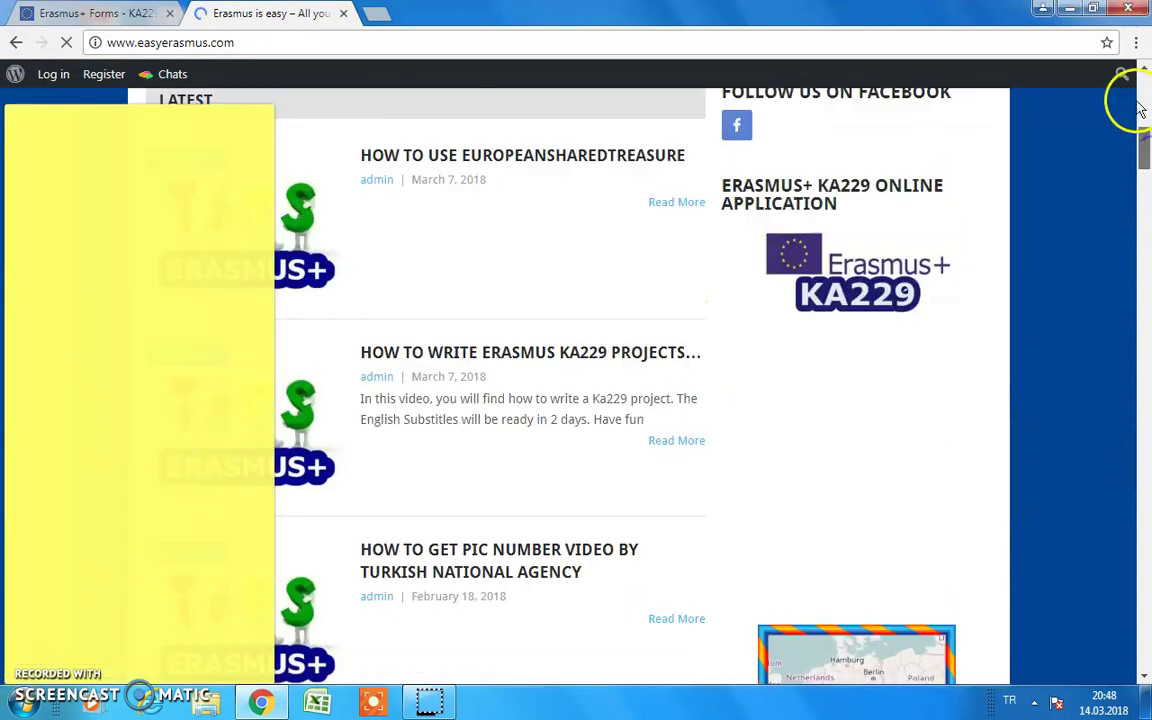
{"action": "scroll", "coordinate": [1146, 163], "scroll_direction": "down", "scroll_amount": 3}
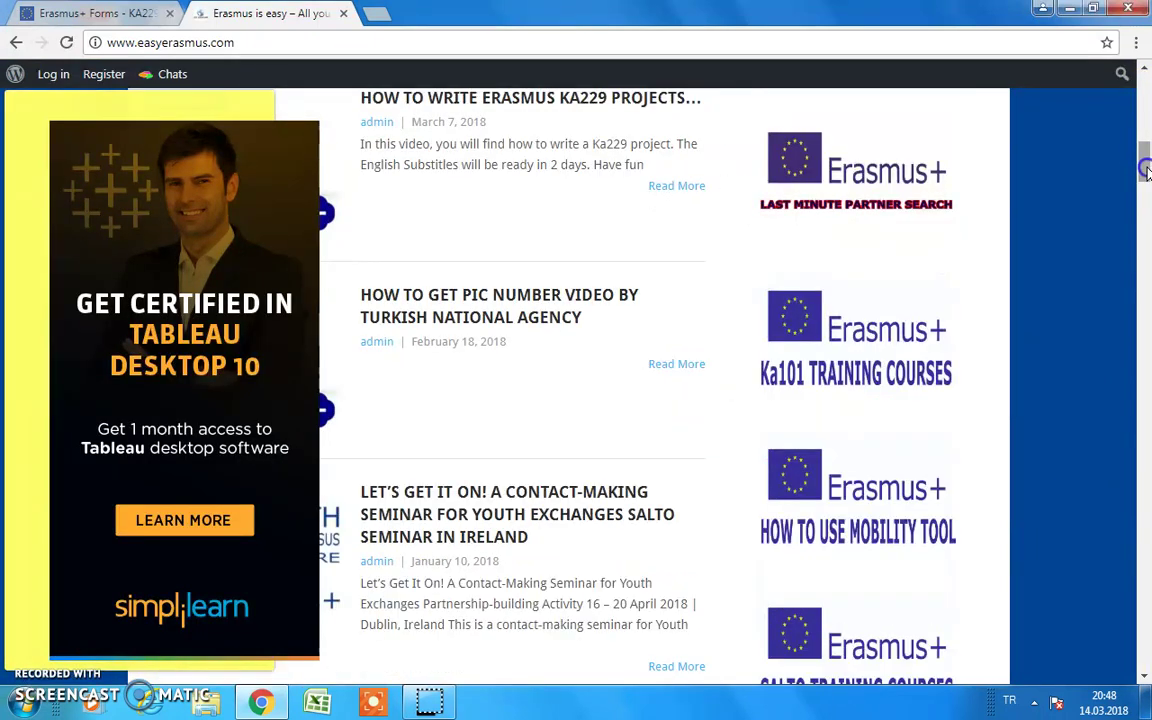
{"action": "scroll", "coordinate": [1146, 170], "scroll_direction": "down", "scroll_amount": 5}
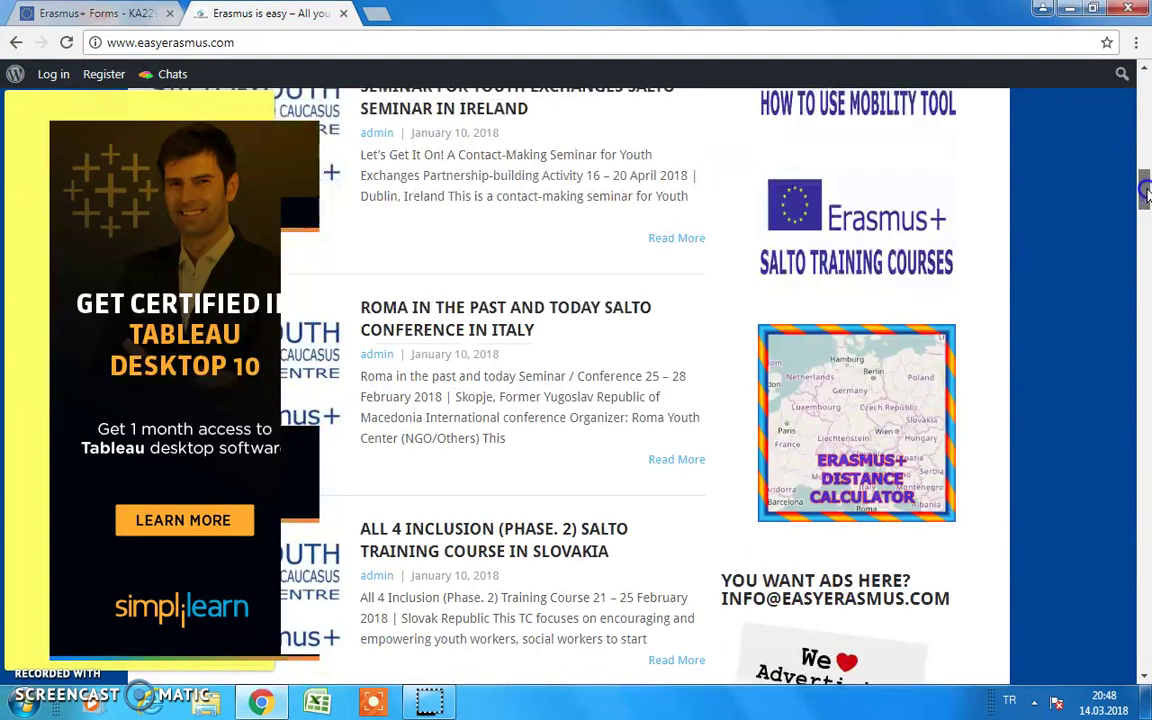
{"action": "left_click", "coordinate": [859, 459]}
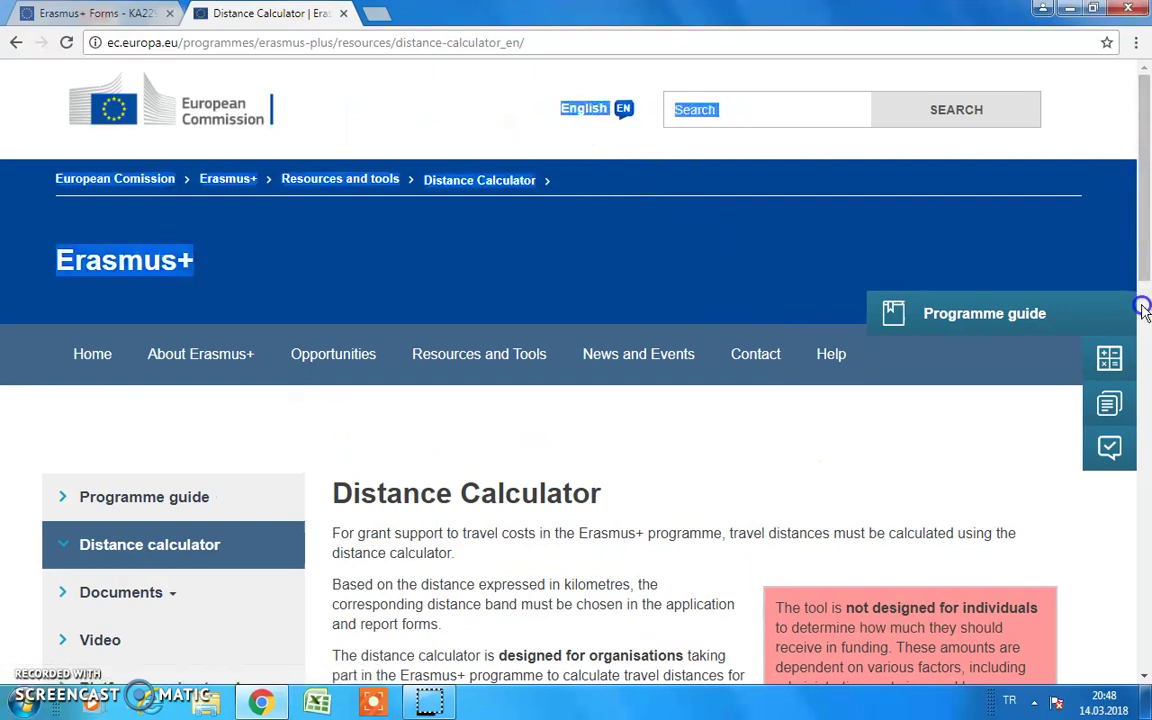
Open the alternate version of the distance calculator linked below the map
{"action": "scroll", "coordinate": [1140, 300], "scroll_direction": "down", "scroll_amount": 3}
{"action": "left_click_drag", "start_coordinate": [1148, 330], "coordinate": [1148, 505]}
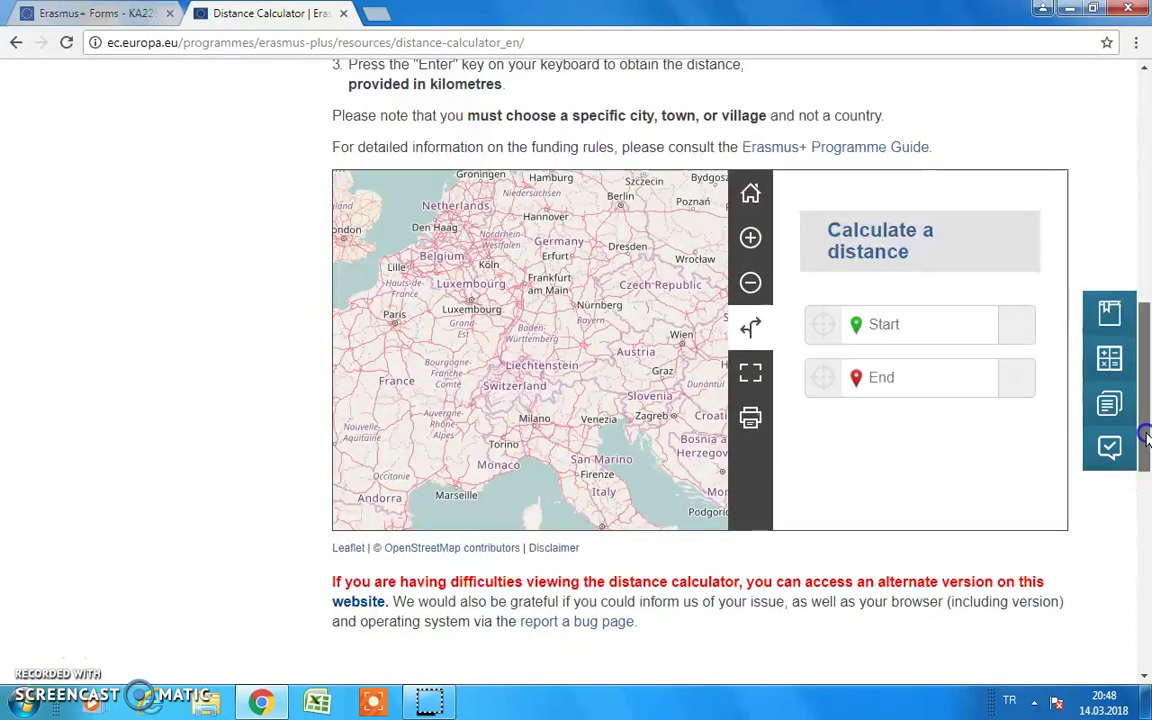
{"action": "left_click_drag", "start_coordinate": [1146, 437], "coordinate": [1146, 452]}
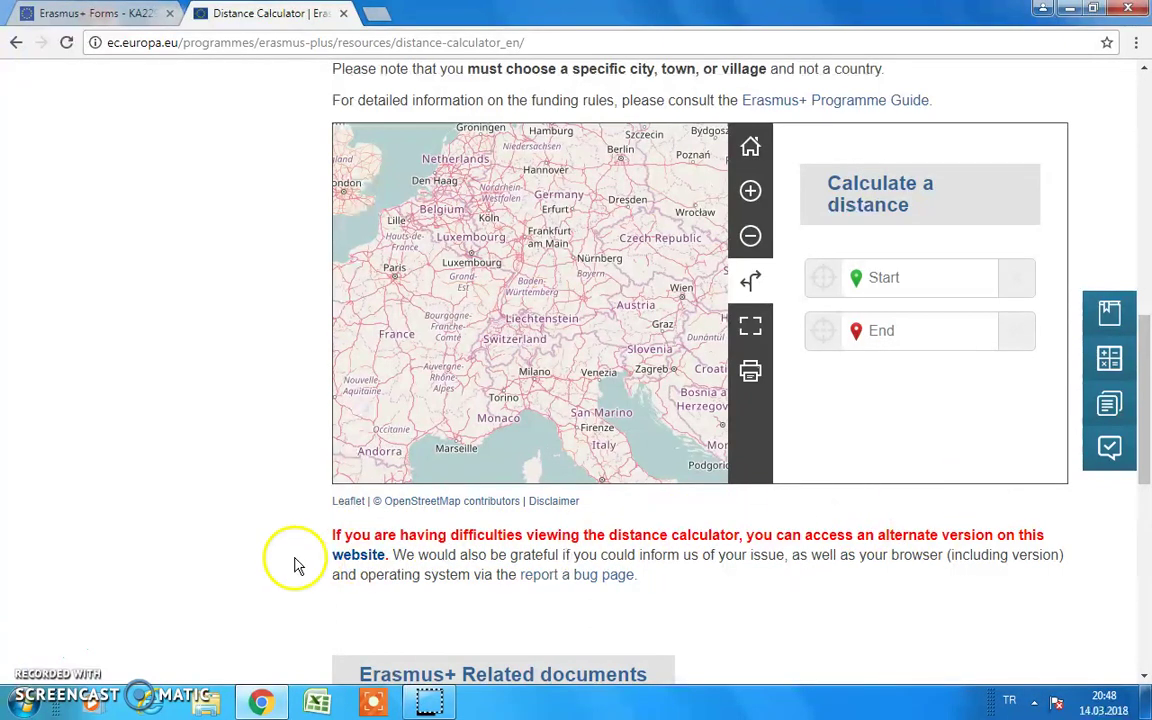
{"action": "left_click", "coordinate": [367, 561]}
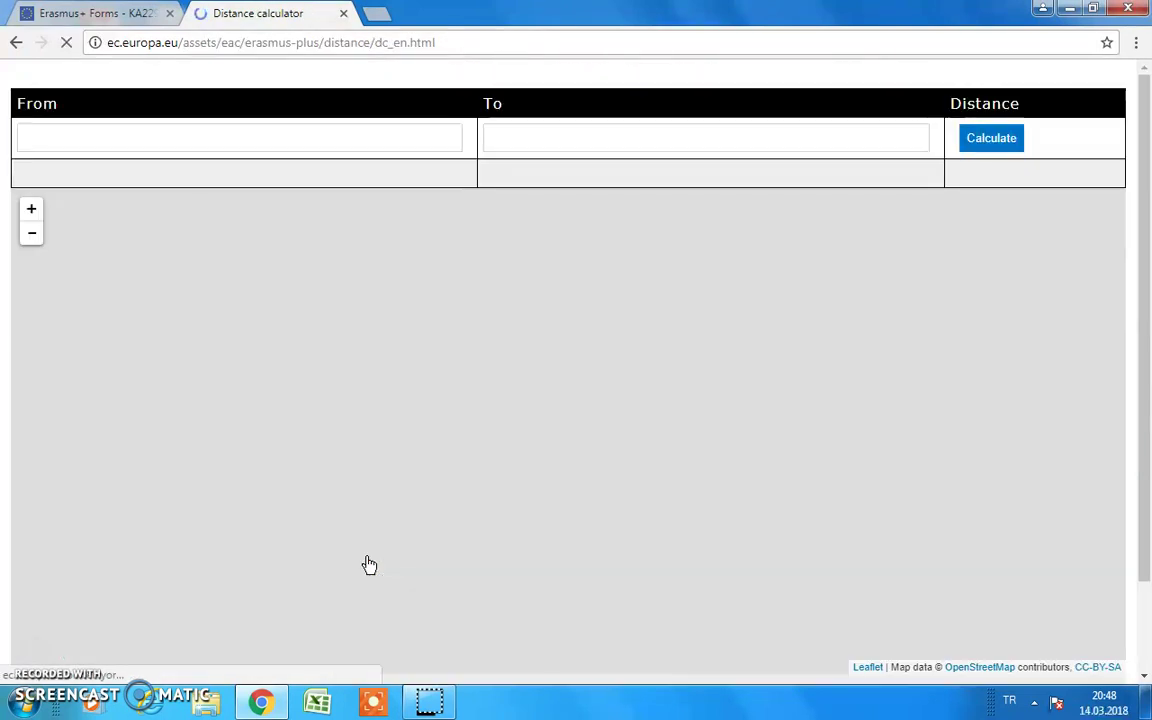
Calculate the travel distance from Hatay, Turkey to London
{"action": "left_click", "coordinate": [139, 189]}
{"action": "left_click", "coordinate": [135, 137]}
{"action": "type", "text": "h"}
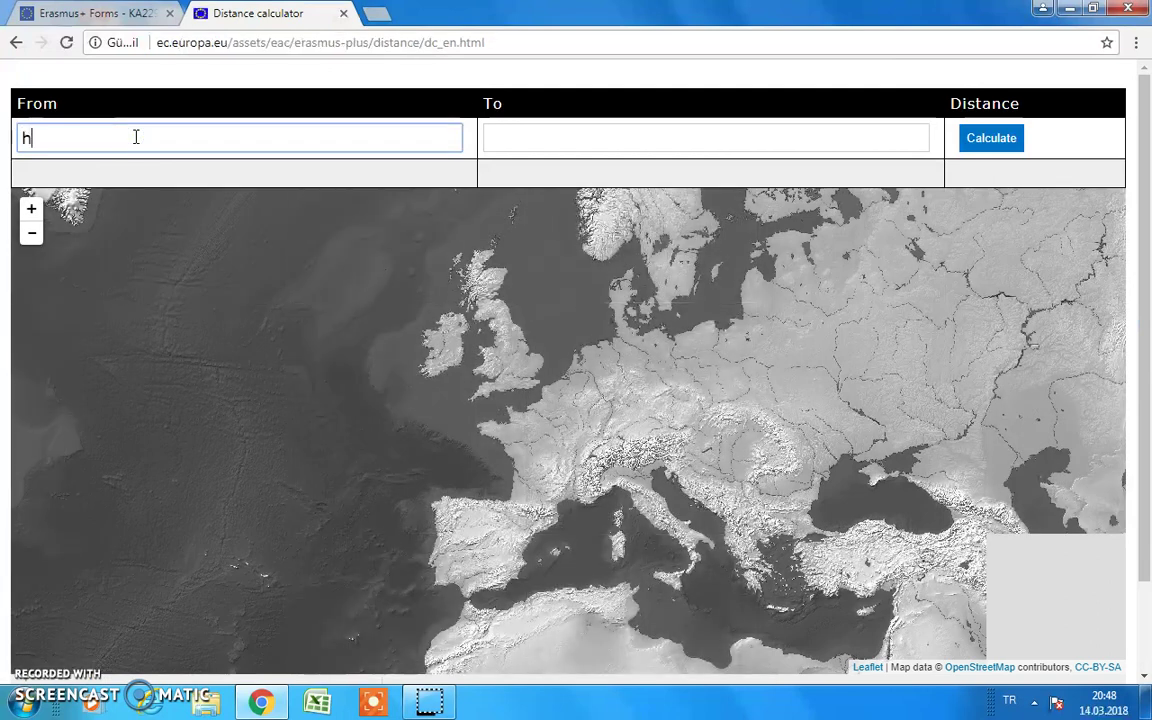
{"action": "type", "text": "atay"}
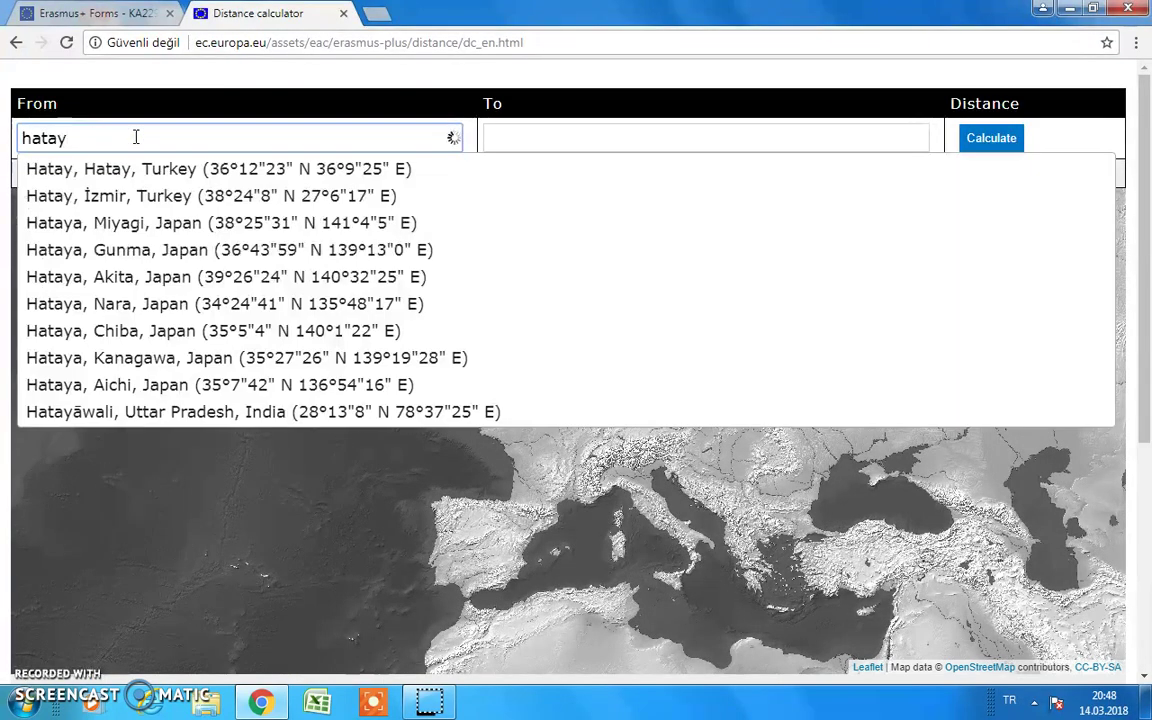
{"action": "left_click", "coordinate": [129, 170]}
{"action": "left_click", "coordinate": [567, 146]}
{"action": "type", "text": "london"}
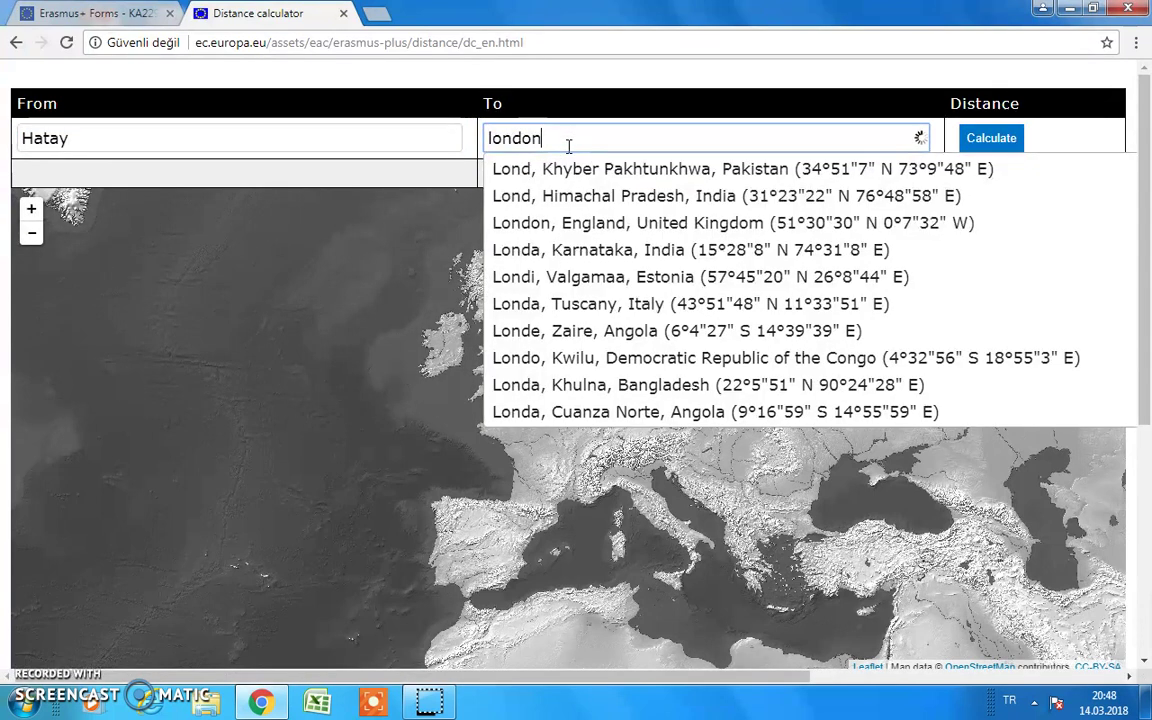
{"action": "left_click", "coordinate": [565, 170]}
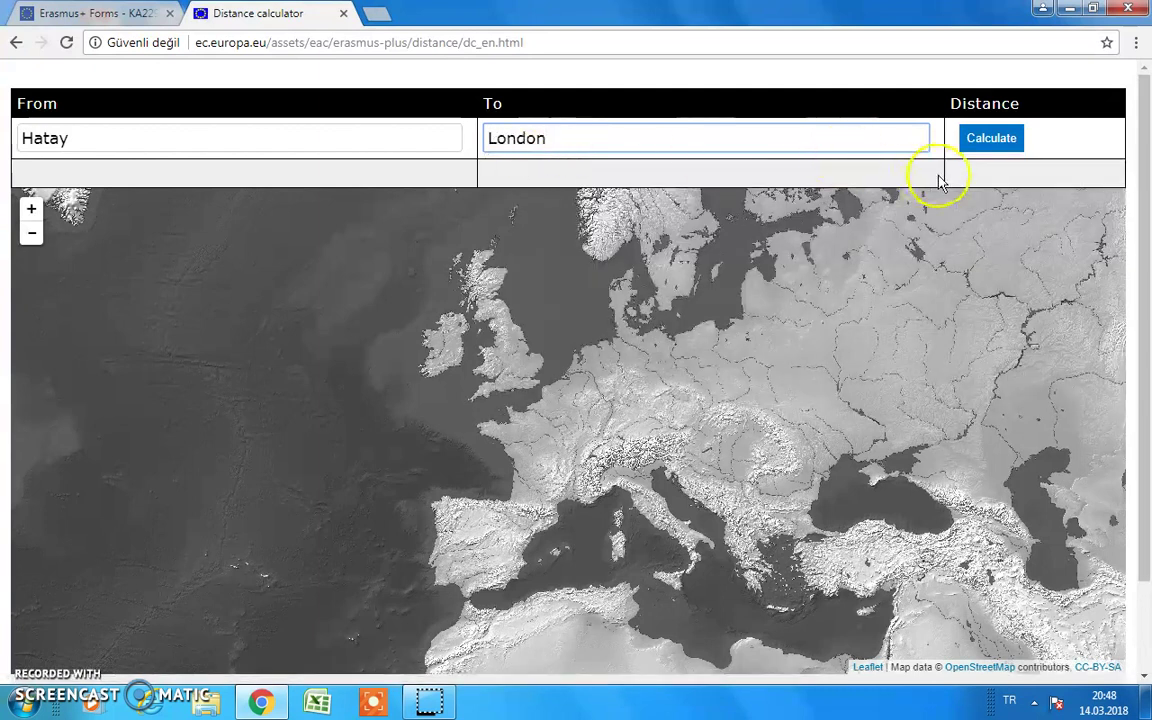
{"action": "left_click", "coordinate": [990, 145]}
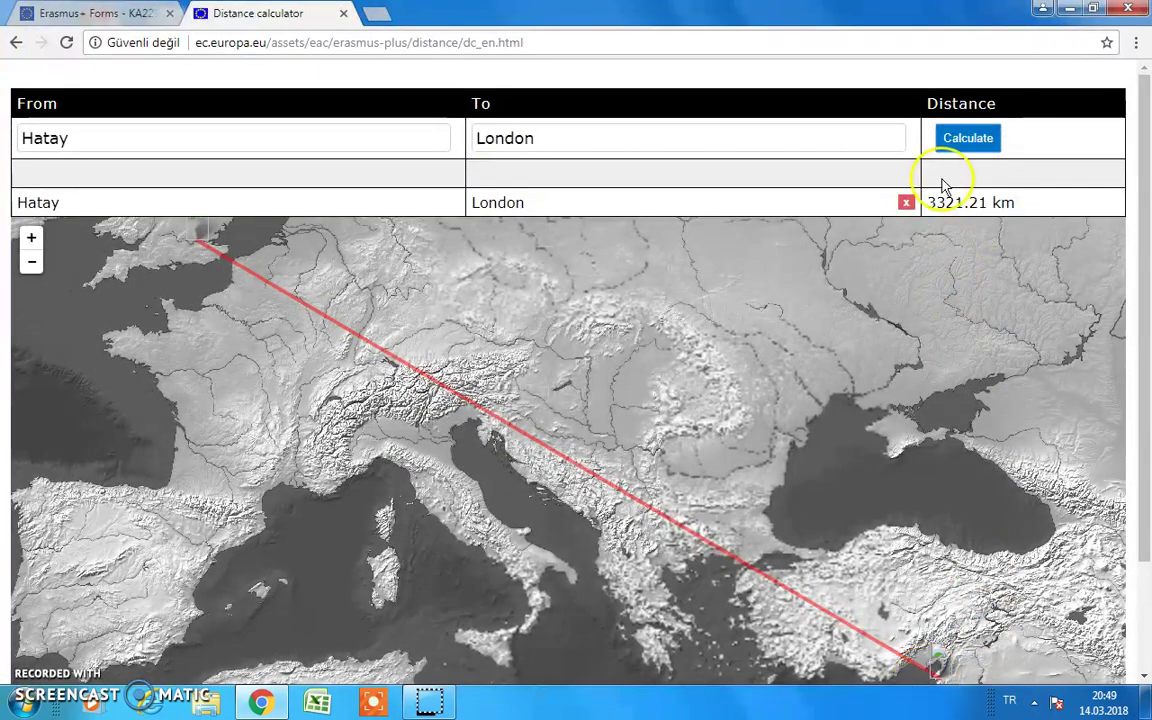
Return to the Erasmus+ application form and set flow 1's travel distance band to 3000 - 3999 km
{"action": "left_click", "coordinate": [85, 13]}
{"action": "left_click", "coordinate": [410, 388]}
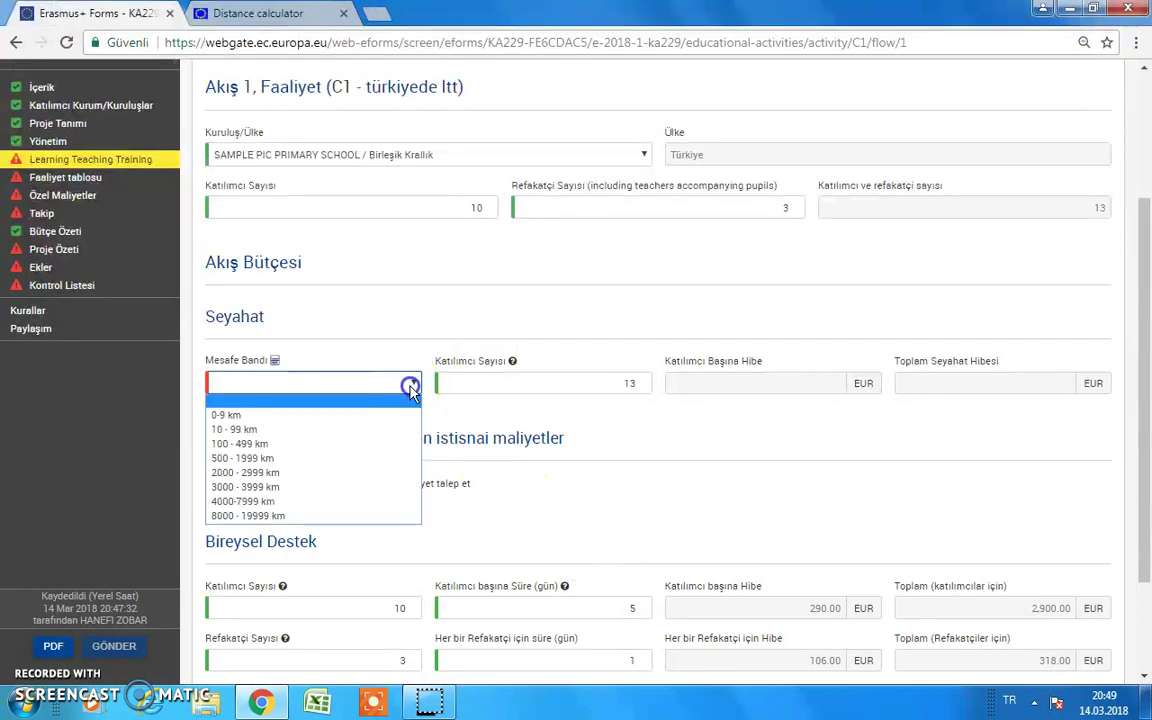
{"action": "left_click", "coordinate": [280, 487]}
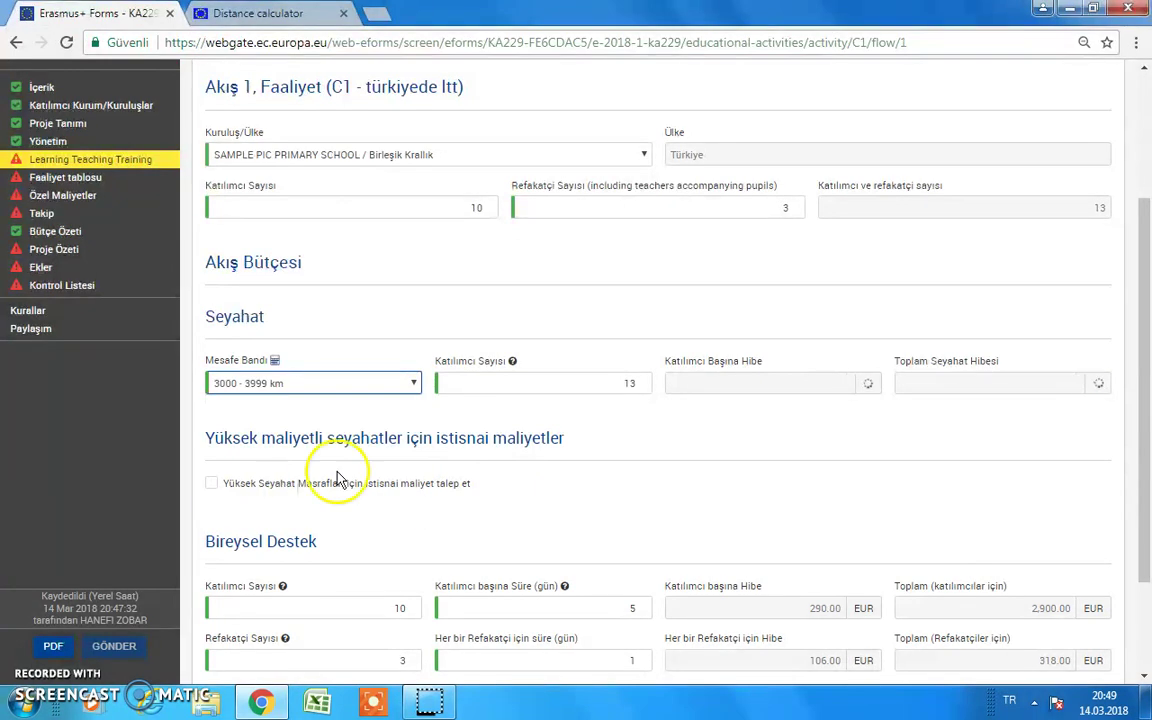
Review flow 1's travel grant and the individual support entries for participants and accompanying persons
{"action": "left_click", "coordinate": [572, 389]}
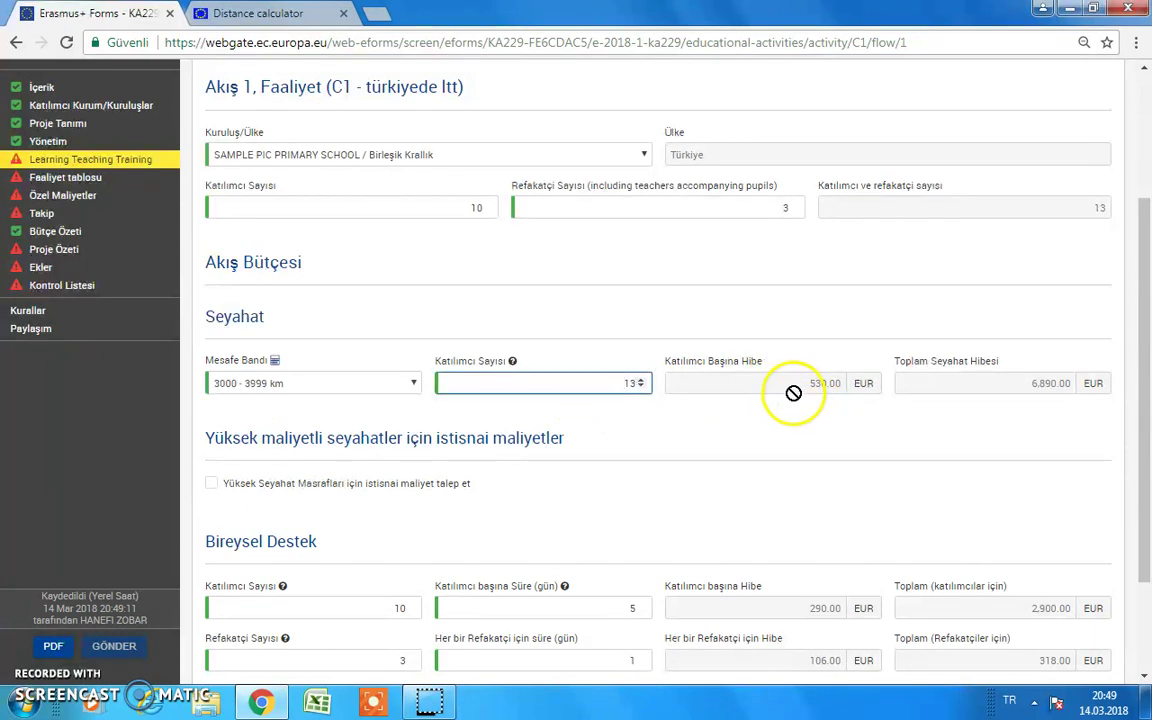
{"action": "left_click", "coordinate": [840, 433]}
{"action": "scroll", "coordinate": [1145, 360], "scroll_direction": "down", "scroll_amount": 1}
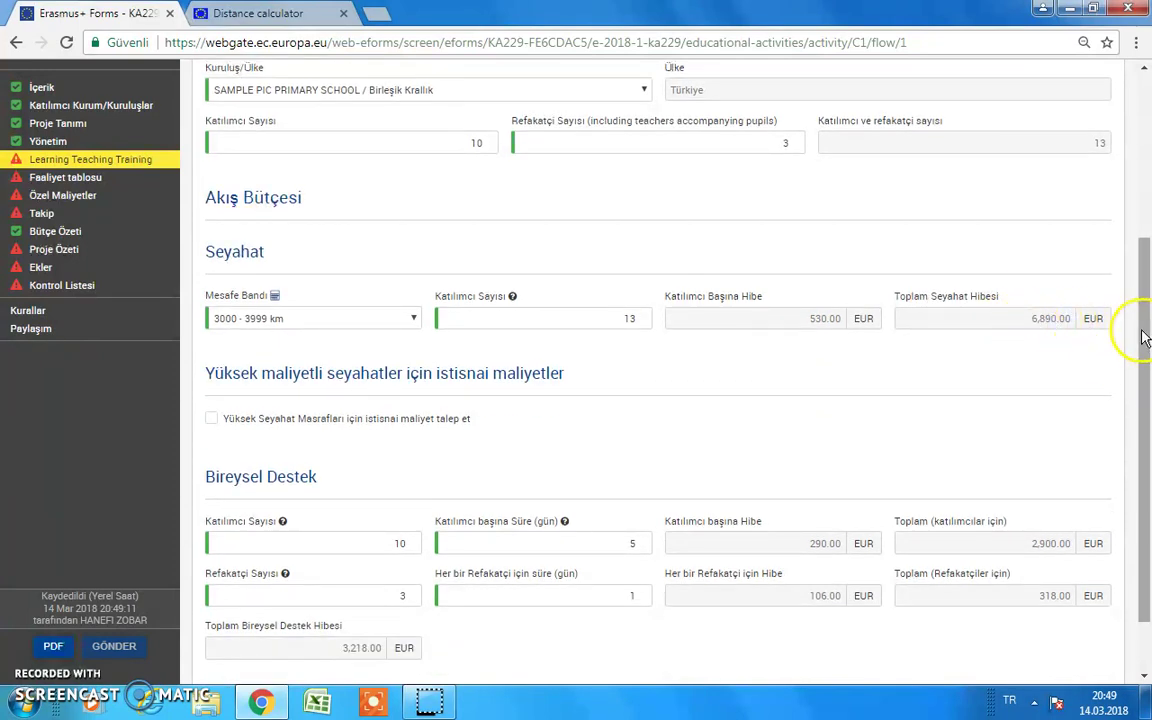
{"action": "scroll", "coordinate": [1145, 338], "scroll_direction": "down", "scroll_amount": 1}
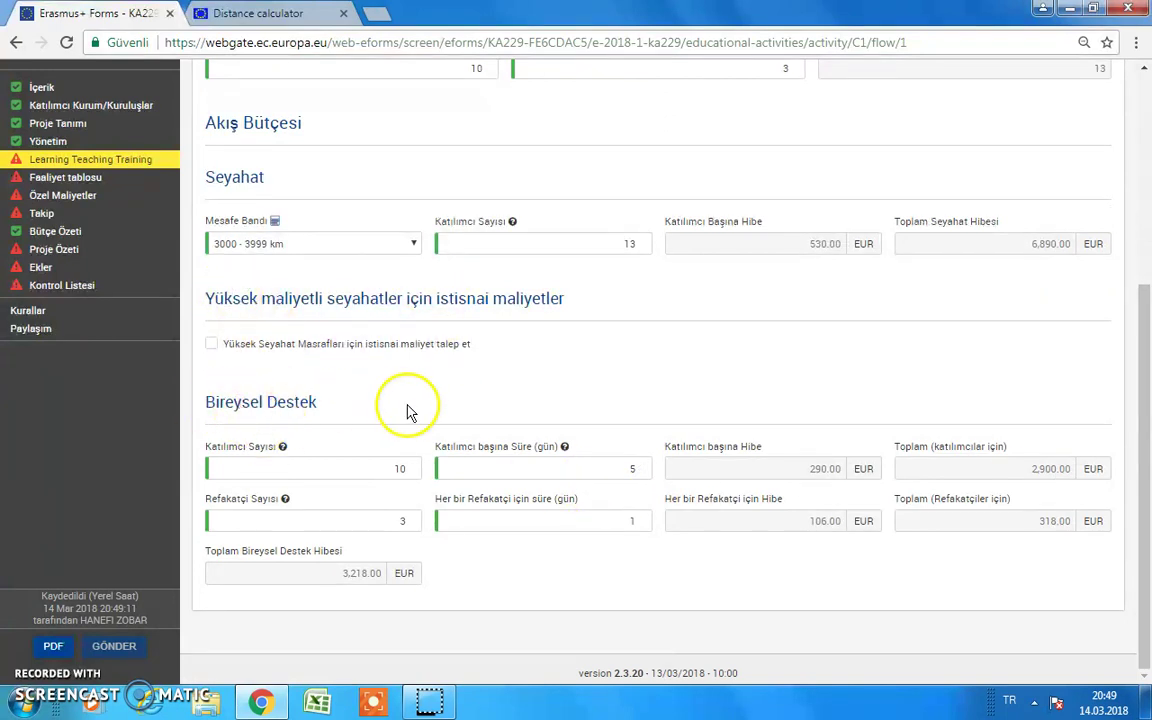
{"action": "left_click", "coordinate": [390, 469]}
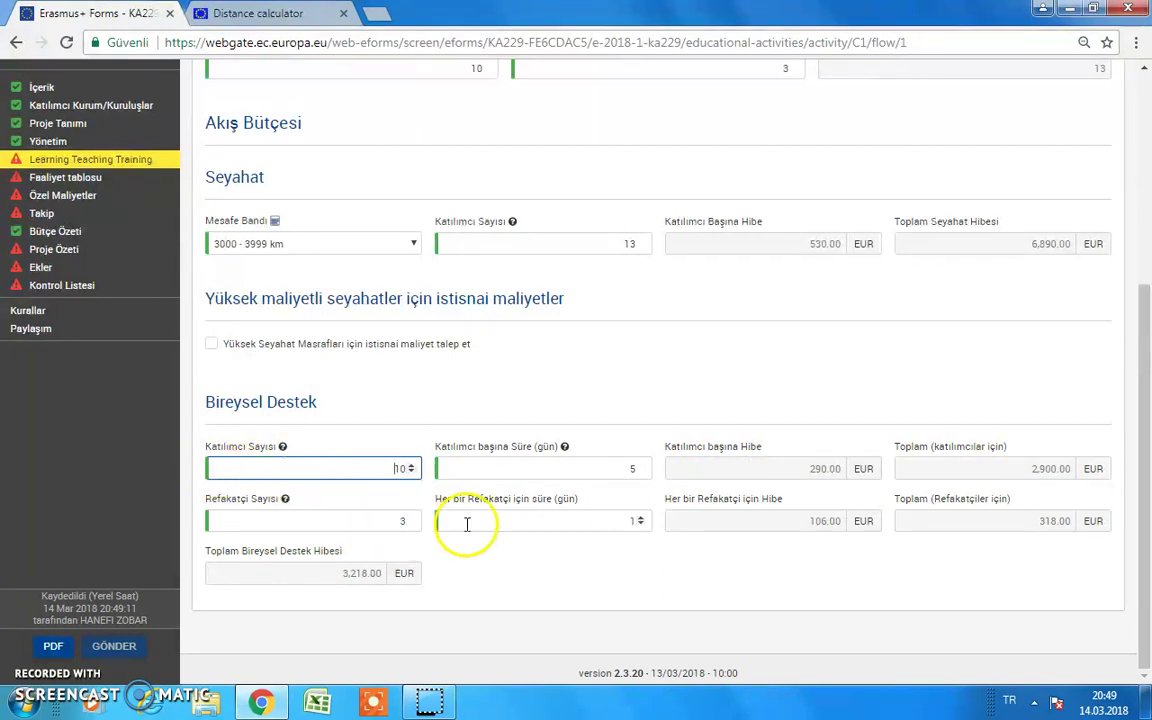
{"action": "left_click", "coordinate": [1146, 536]}
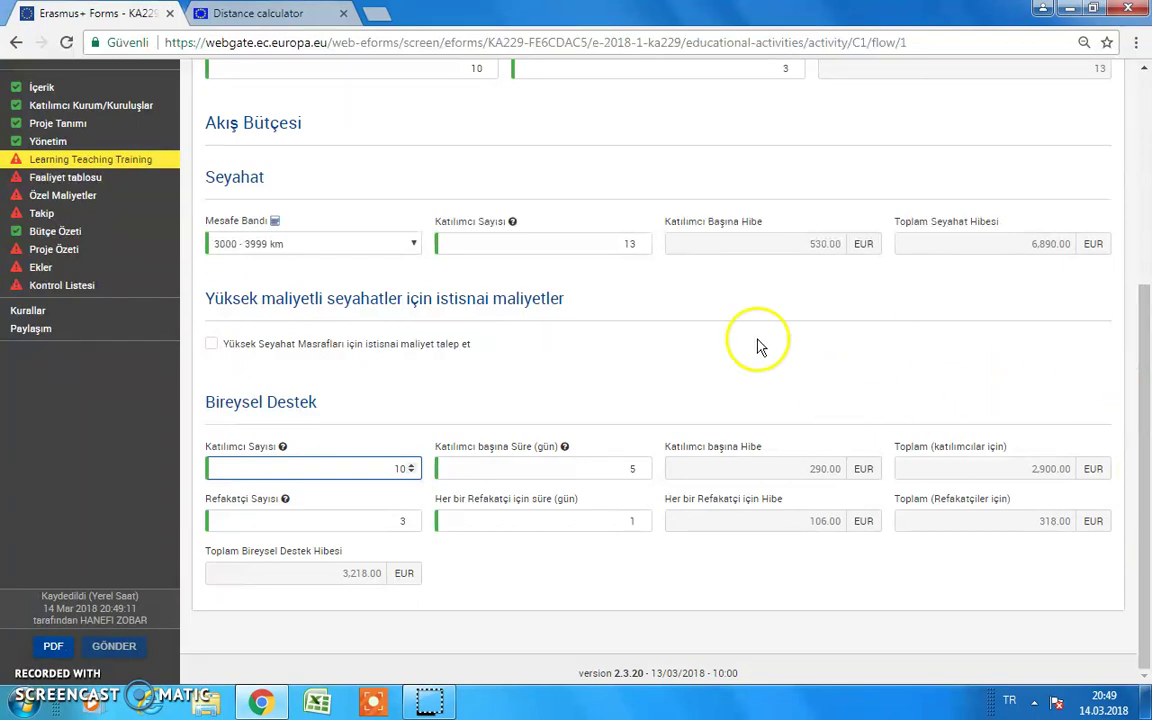
{"action": "left_click", "coordinate": [212, 344]}
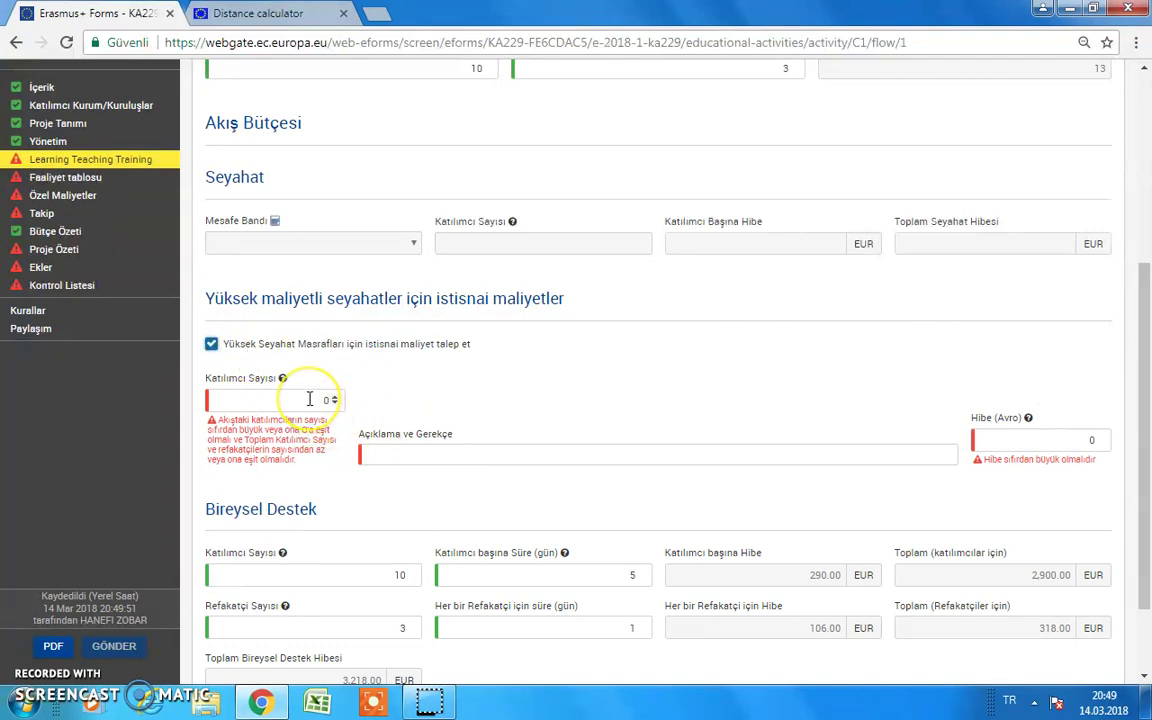
{"action": "left_click", "coordinate": [397, 458]}
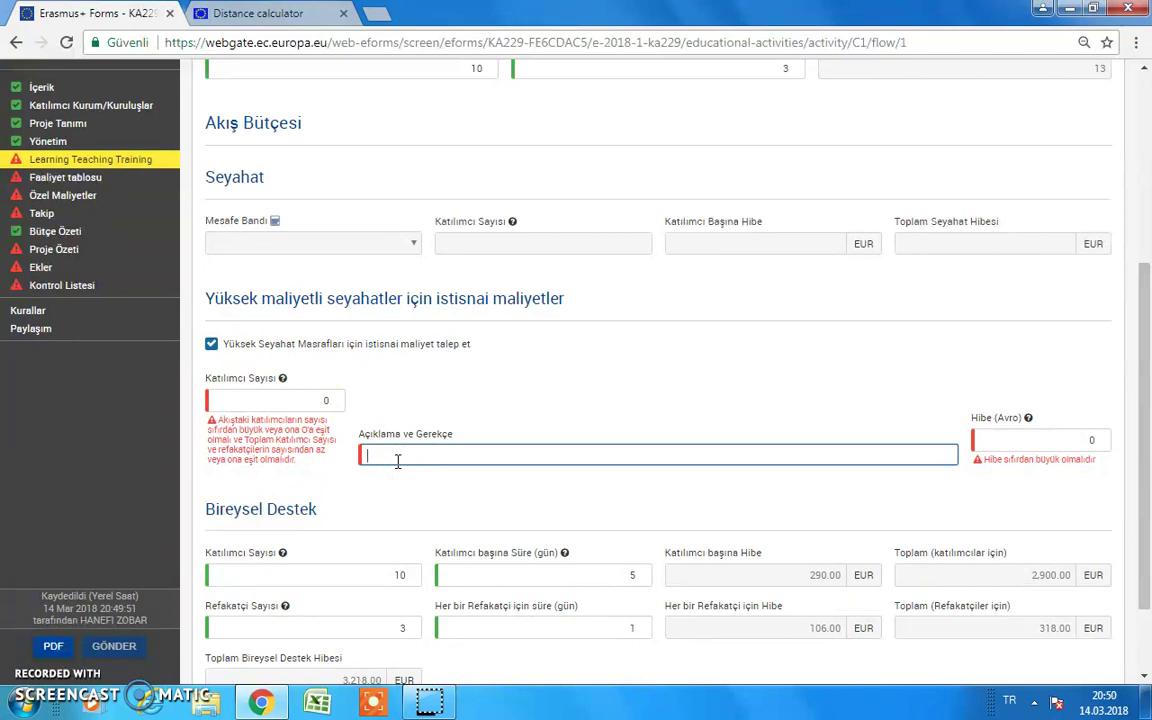
{"action": "left_click", "coordinate": [455, 462]}
{"action": "left_click", "coordinate": [212, 345]}
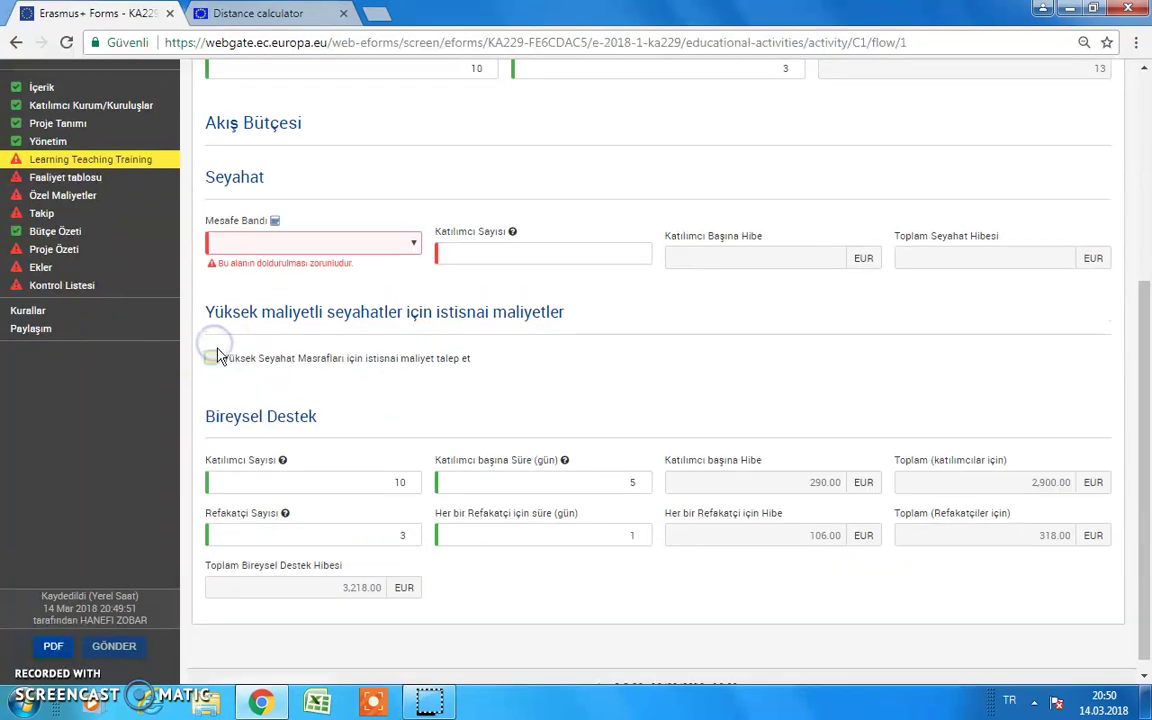
{"action": "left_click", "coordinate": [211, 360]}
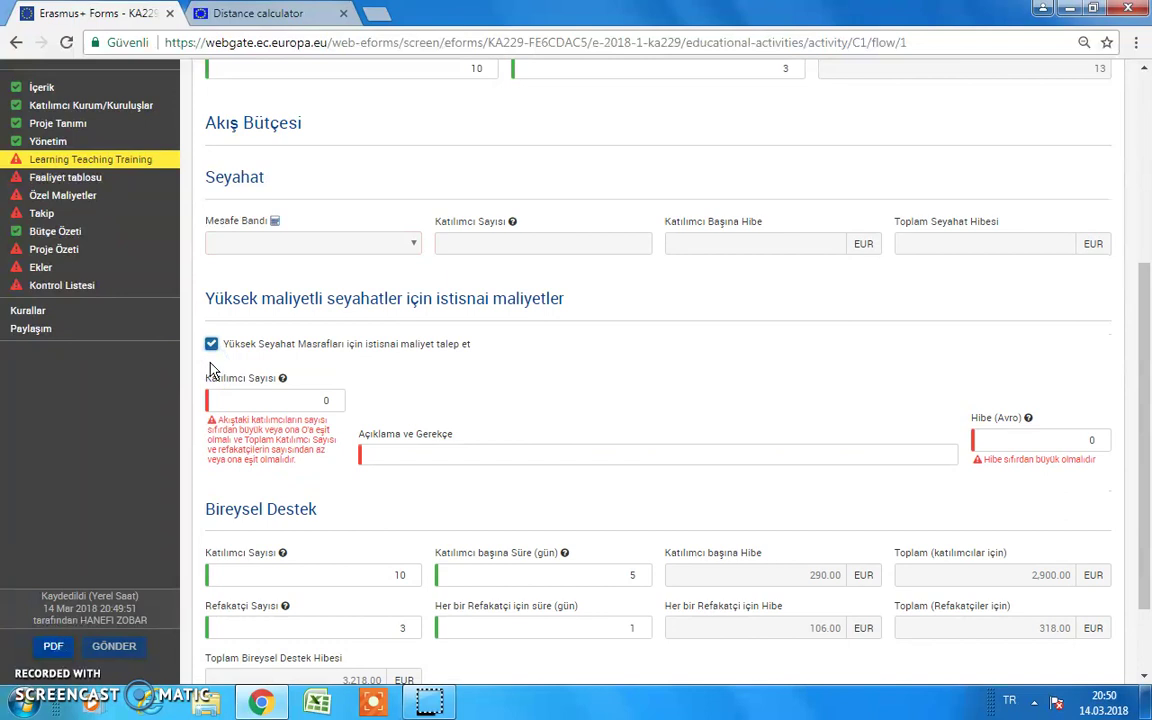
{"action": "left_click", "coordinate": [212, 345]}
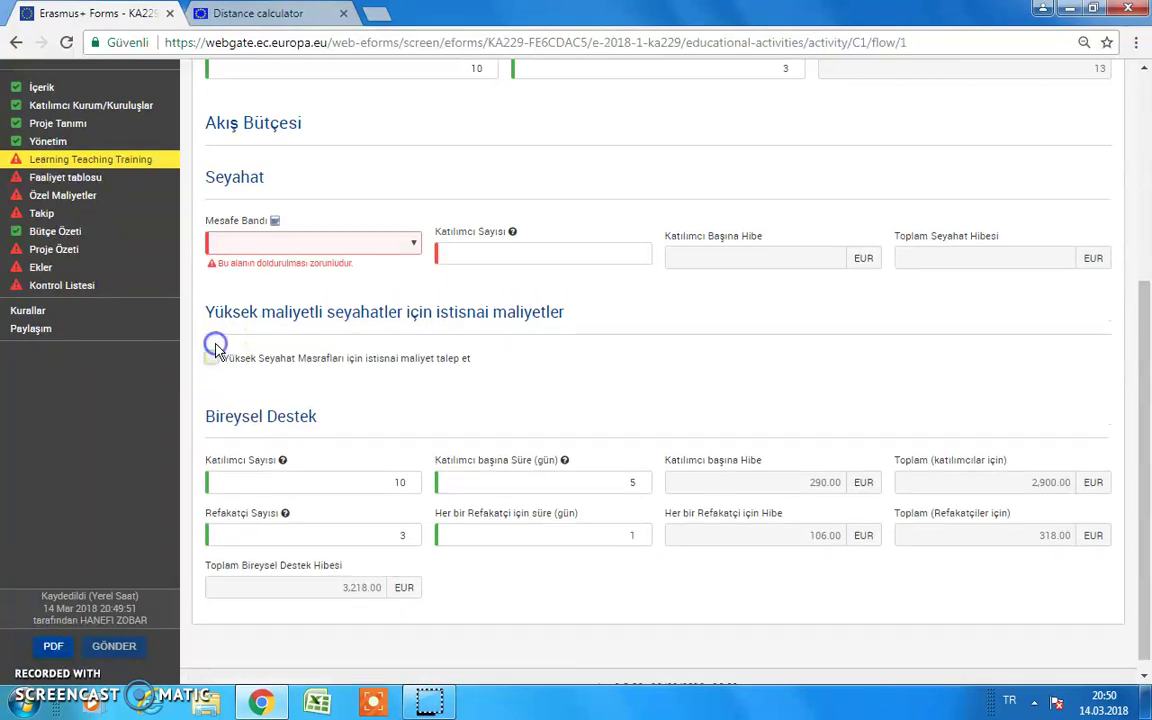
{"action": "left_click", "coordinate": [212, 360]}
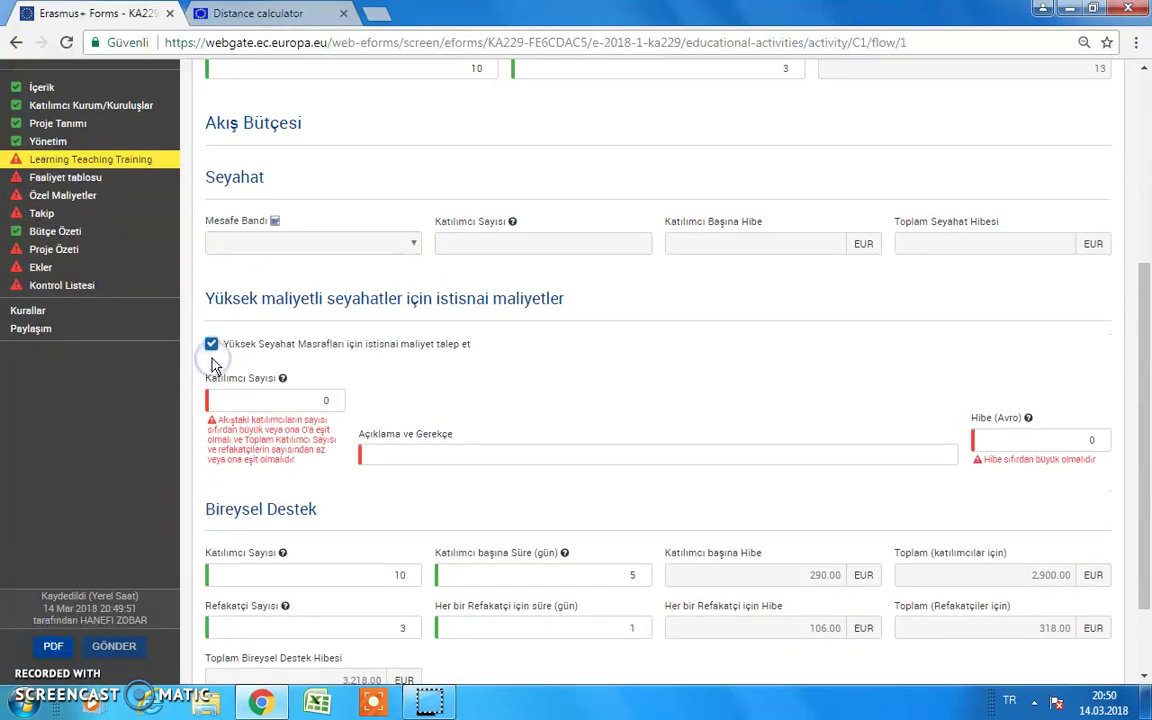
{"action": "left_click", "coordinate": [211, 343]}
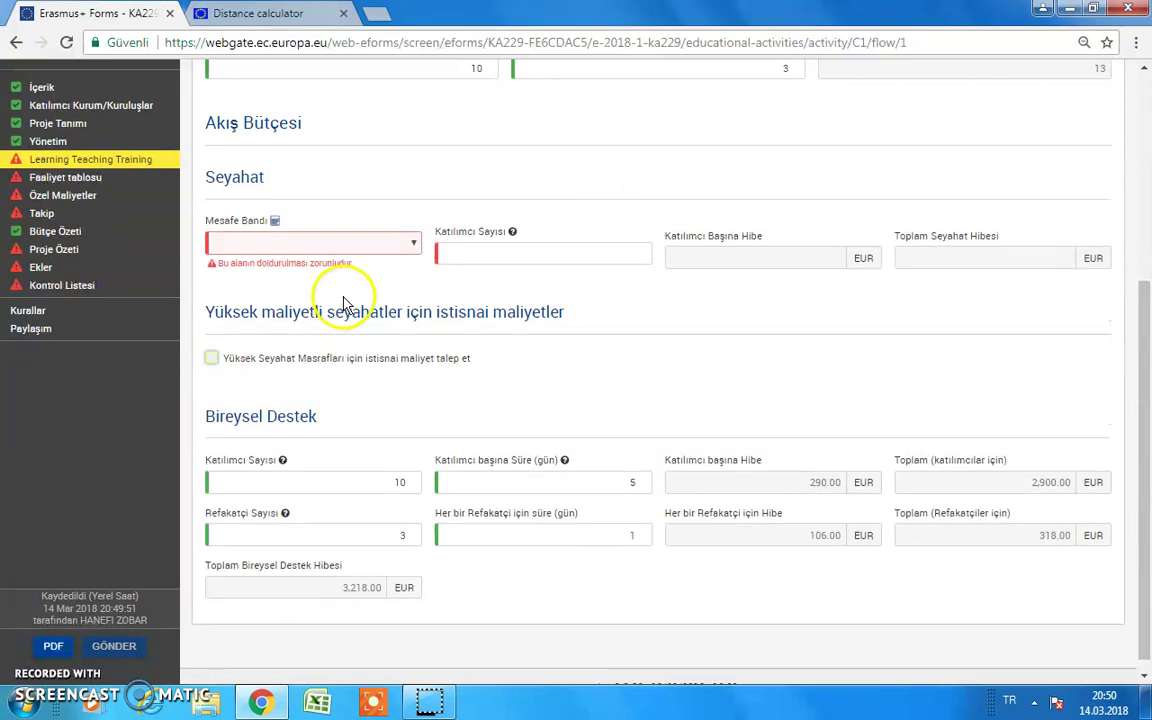
Set flow 1's travel distance band to 3000 - 3999 km and its number of travelling participants to 13
{"action": "left_click", "coordinate": [394, 244]}
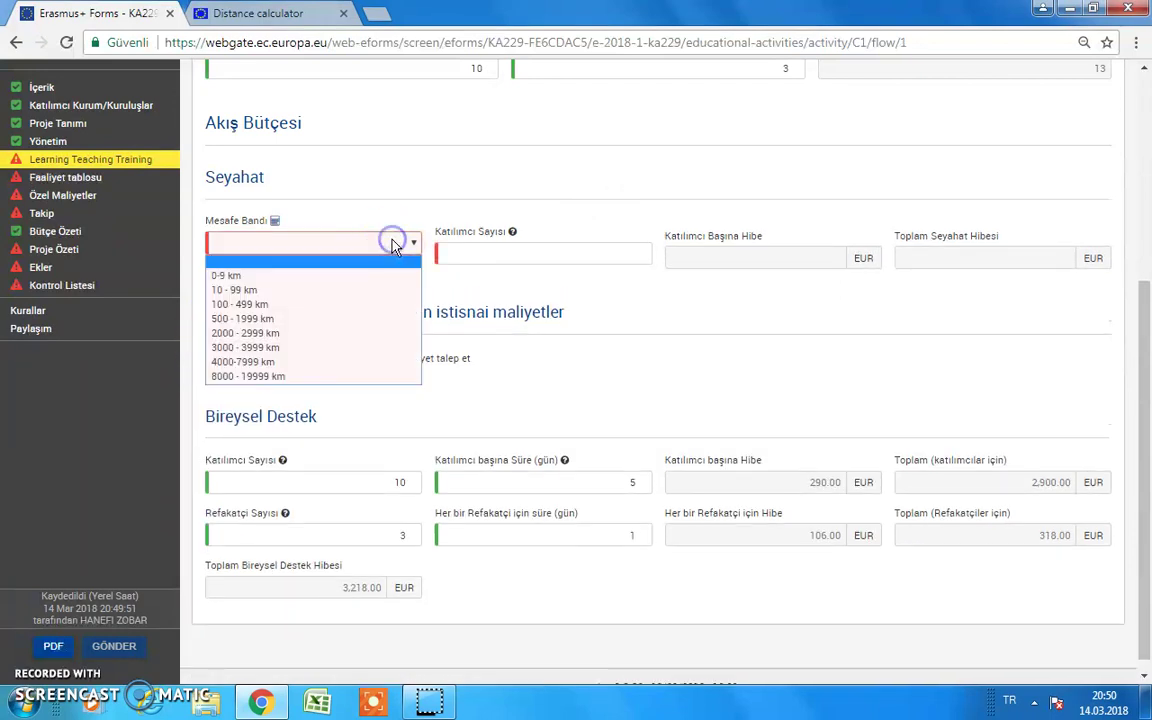
{"action": "left_click", "coordinate": [295, 347]}
{"action": "left_click", "coordinate": [589, 249]}
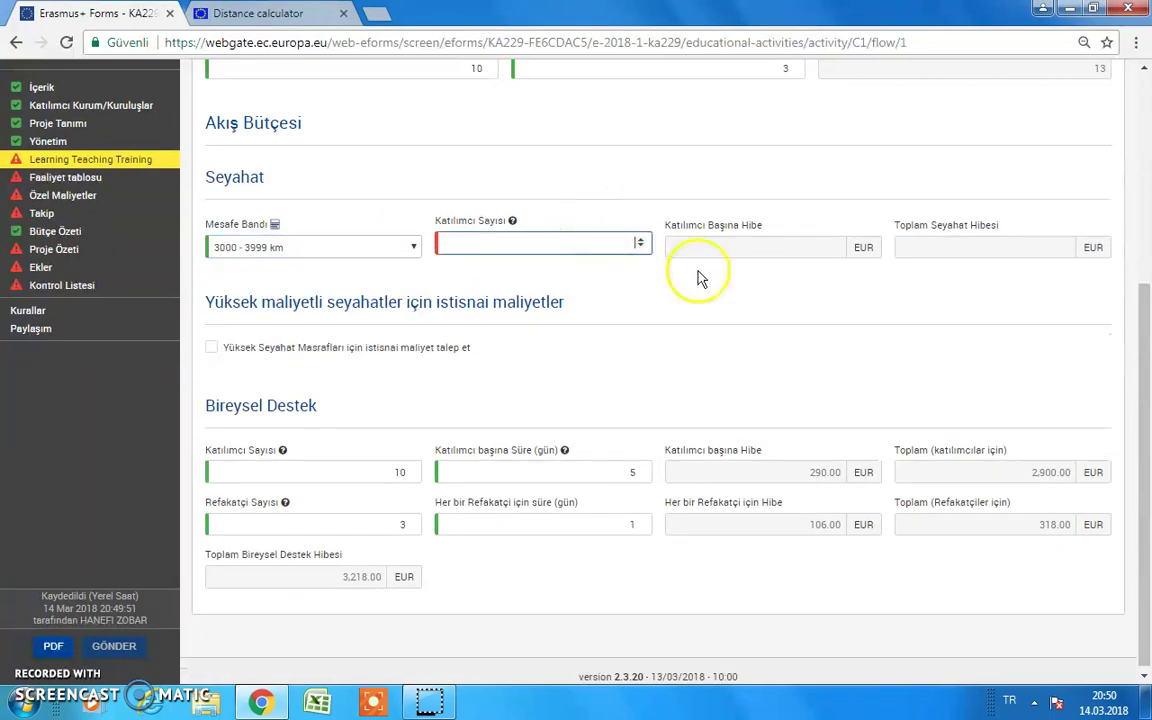
{"action": "scroll", "coordinate": [697, 275], "scroll_direction": "up", "scroll_amount": 3}
{"action": "scroll", "coordinate": [787, 341], "scroll_direction": "down", "scroll_amount": 2}
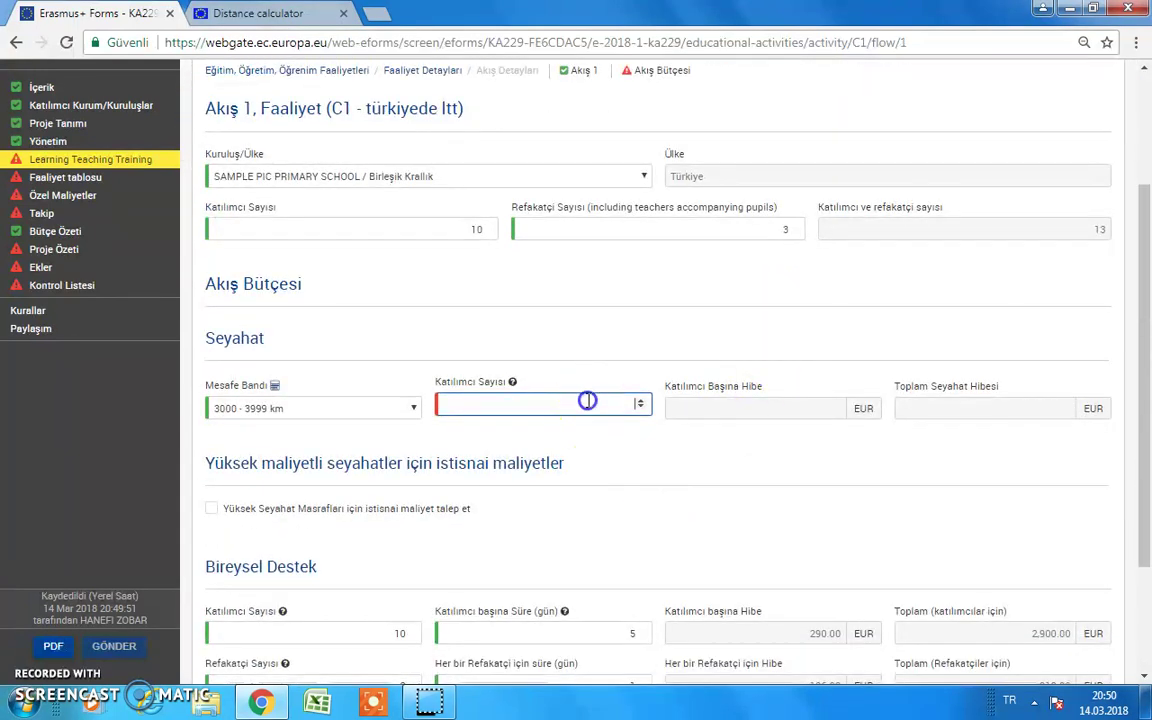
{"action": "type", "text": "13"}
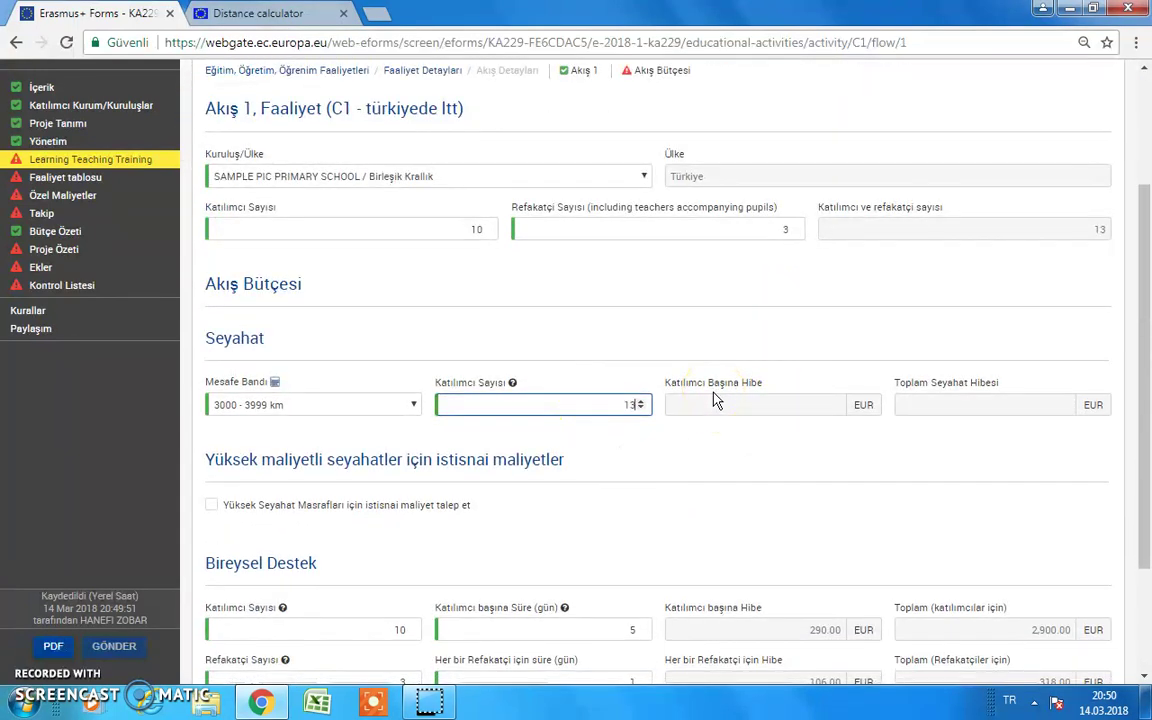
{"action": "key", "text": "Tab"}
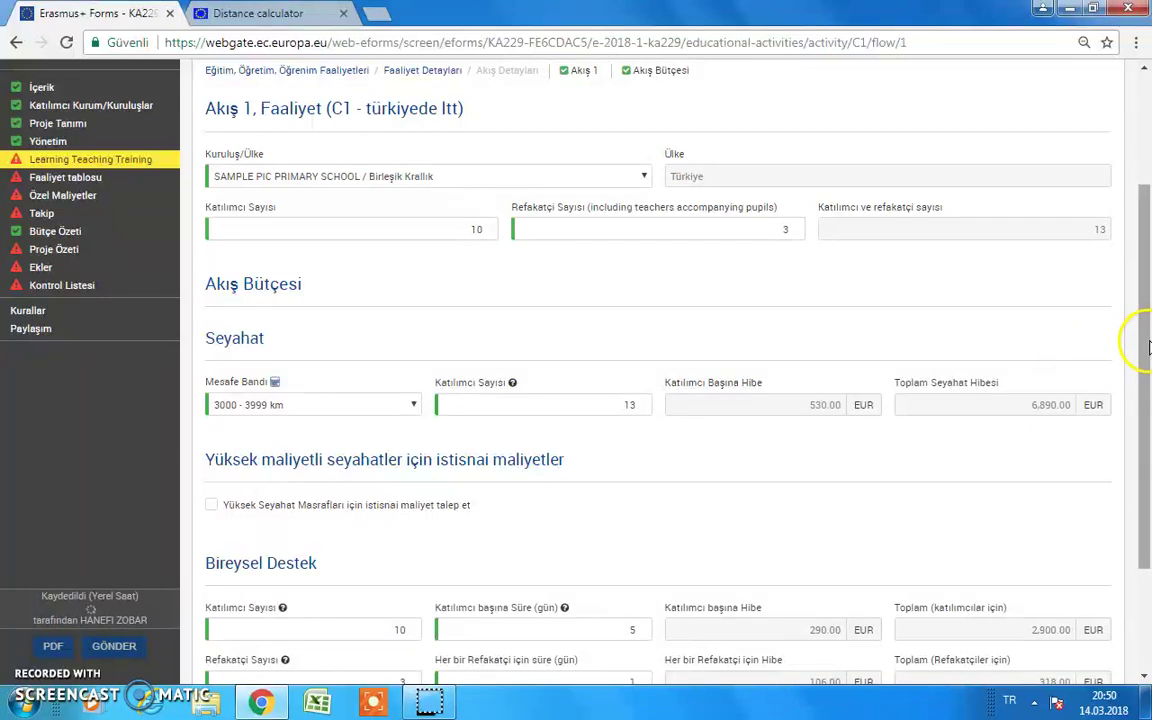
Return from flow 1 through the activity details page to the project's activity list
{"action": "left_click_drag", "start_coordinate": [1145, 345], "coordinate": [1147, 445]}
{"action": "left_click_drag", "start_coordinate": [1147, 543], "coordinate": [1139, 301]}
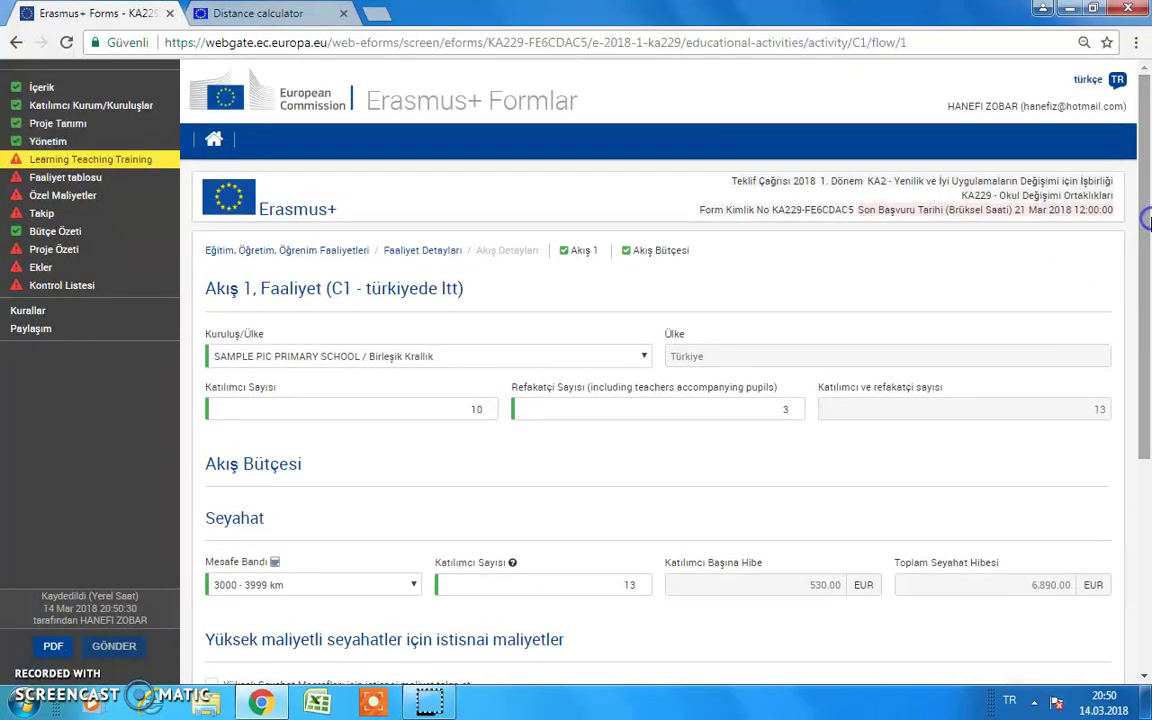
{"action": "left_click", "coordinate": [415, 255]}
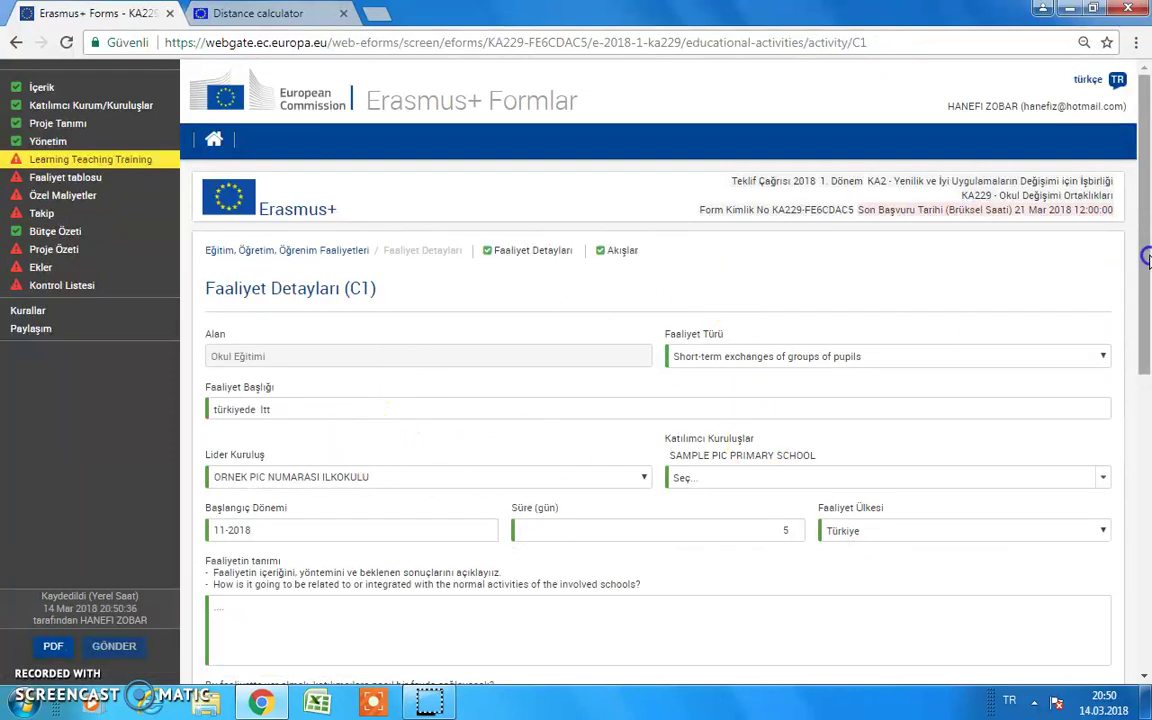
{"action": "left_click_drag", "start_coordinate": [1145, 244], "coordinate": [1148, 306]}
{"action": "scroll", "coordinate": [1147, 357], "scroll_direction": "down", "scroll_amount": 3}
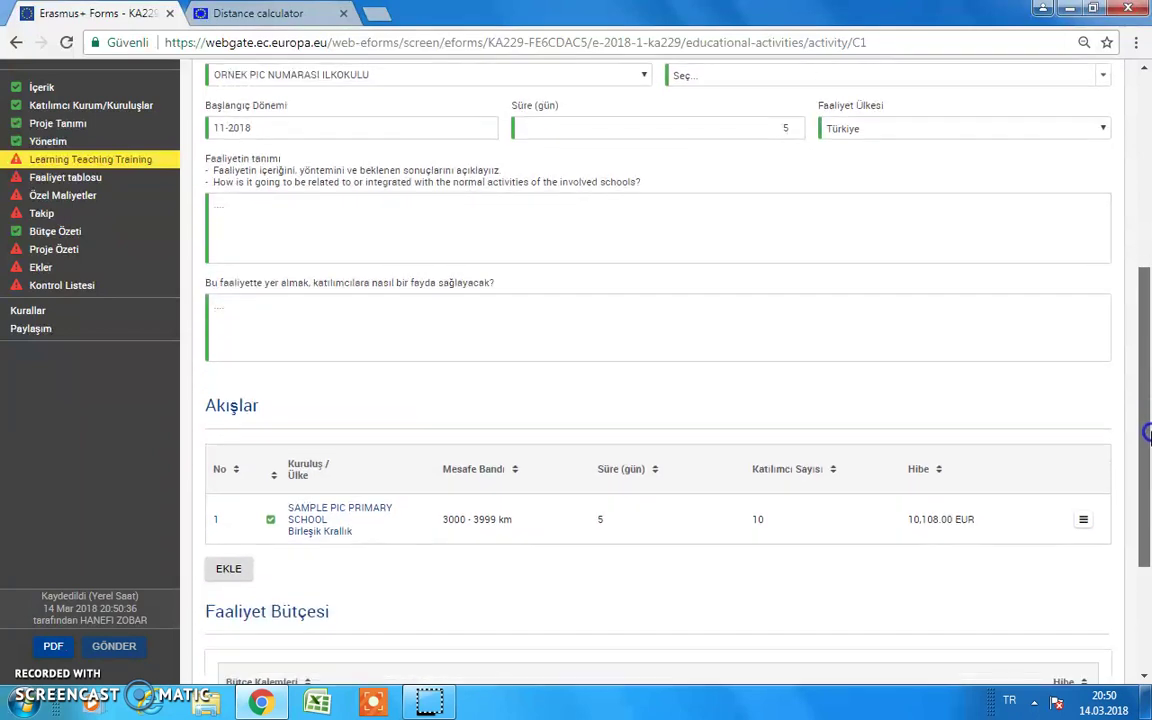
{"action": "scroll", "coordinate": [1147, 307], "scroll_direction": "up", "scroll_amount": 1}
{"action": "scroll", "coordinate": [1147, 307], "scroll_direction": "up", "scroll_amount": 3}
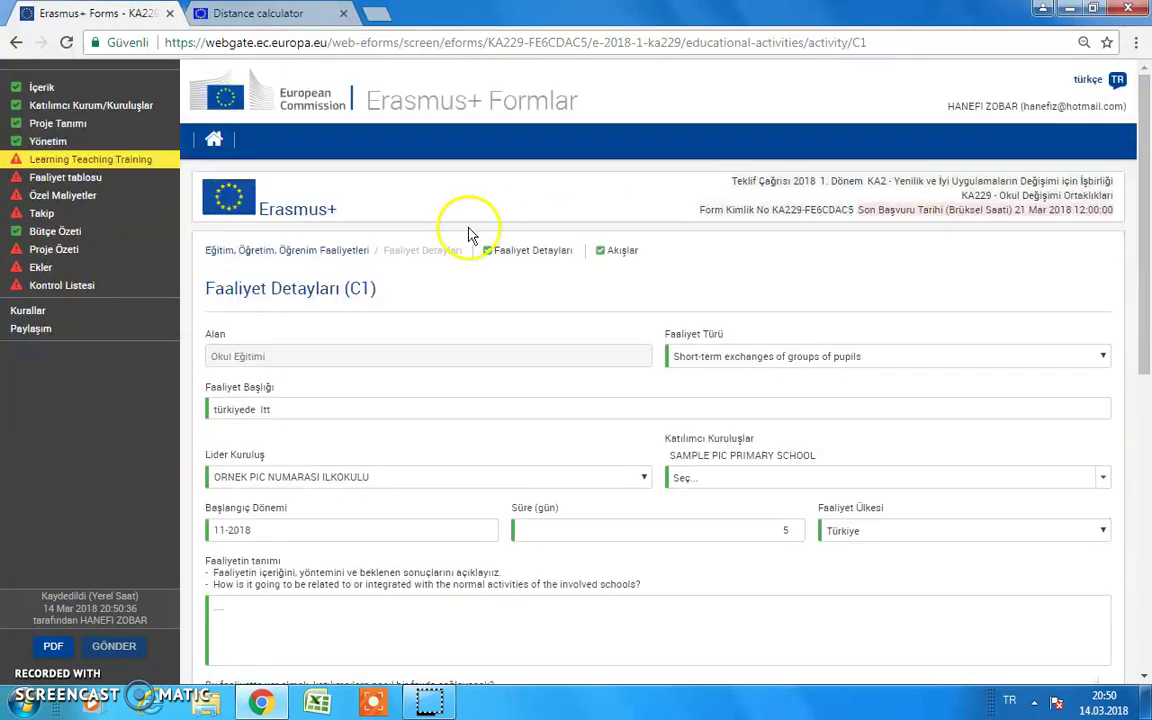
{"action": "left_click", "coordinate": [318, 253]}
{"action": "scroll", "coordinate": [1139, 303], "scroll_direction": "down", "scroll_amount": 1}
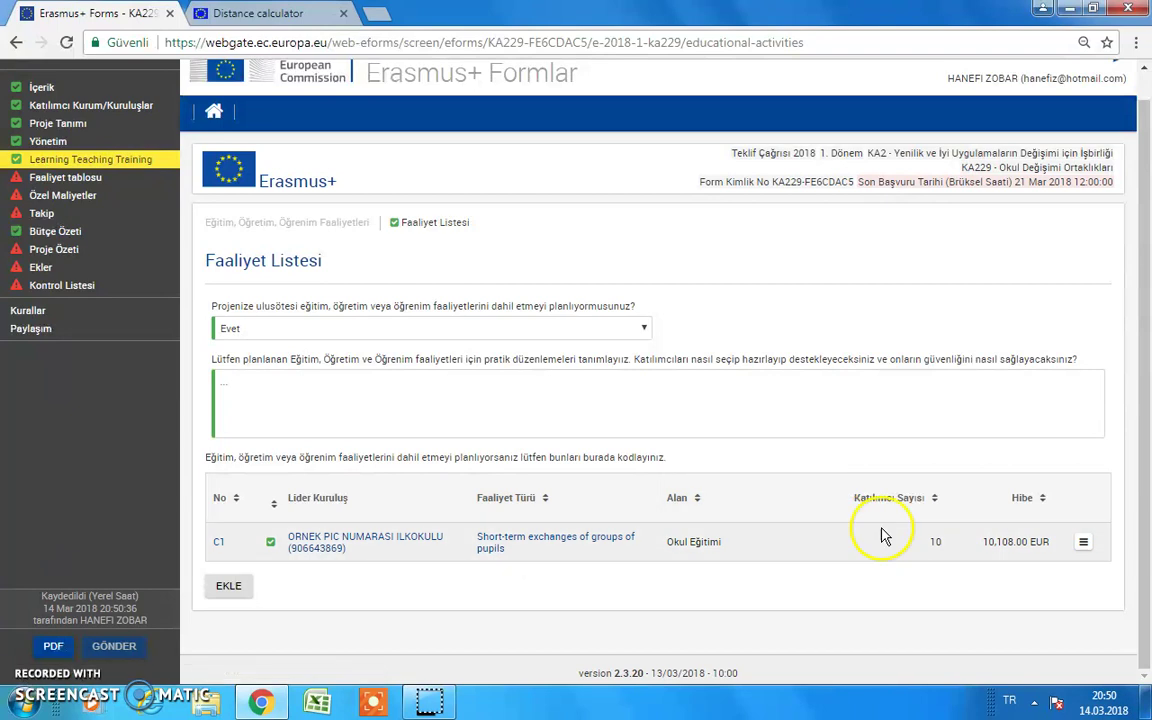
Add a second activity to the activity list and open its details
{"action": "left_click", "coordinate": [232, 588]}
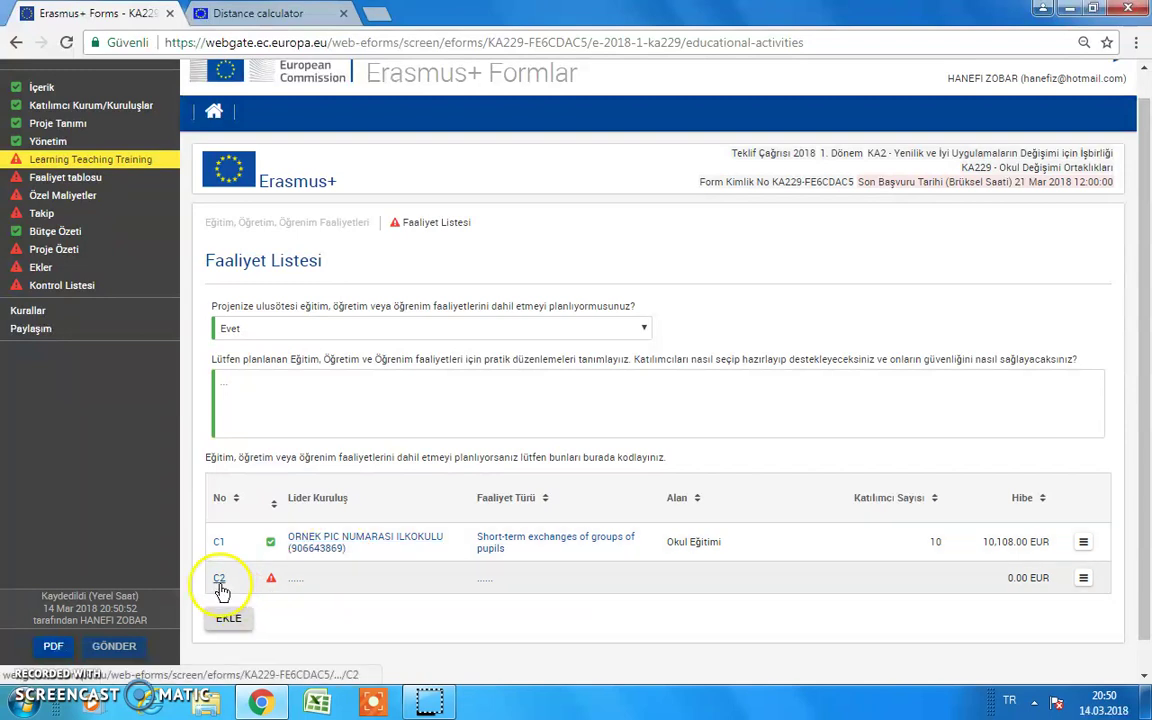
{"action": "left_click", "coordinate": [1084, 580]}
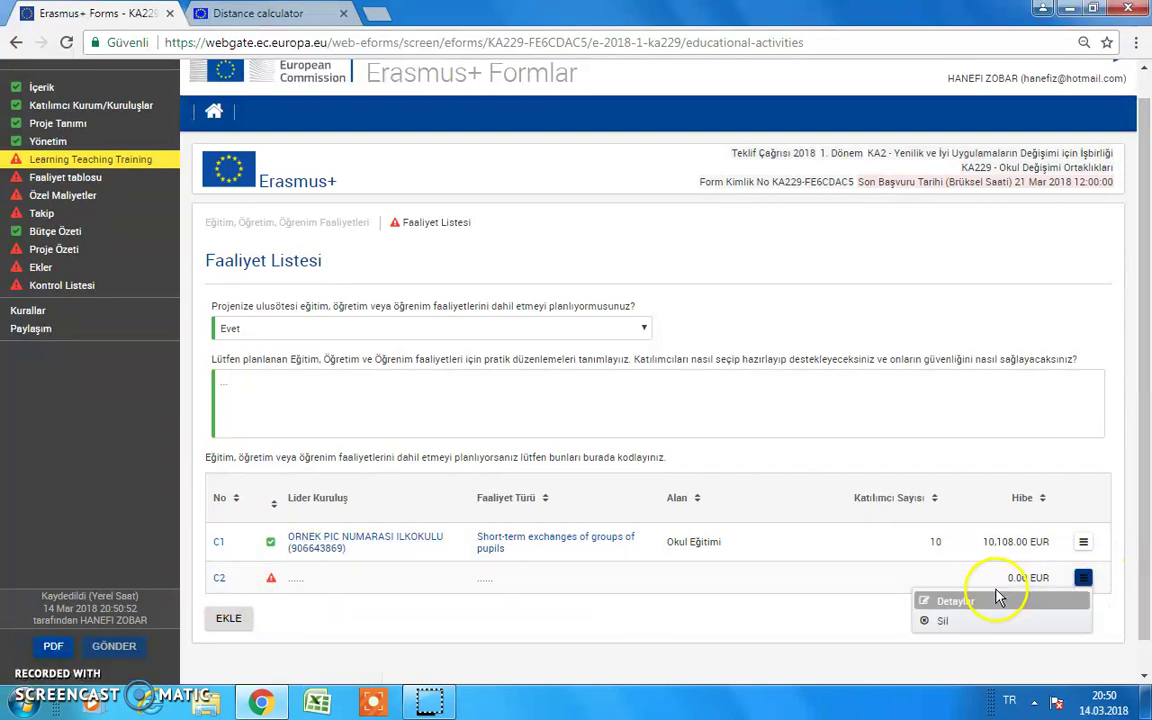
{"action": "left_click", "coordinate": [958, 602]}
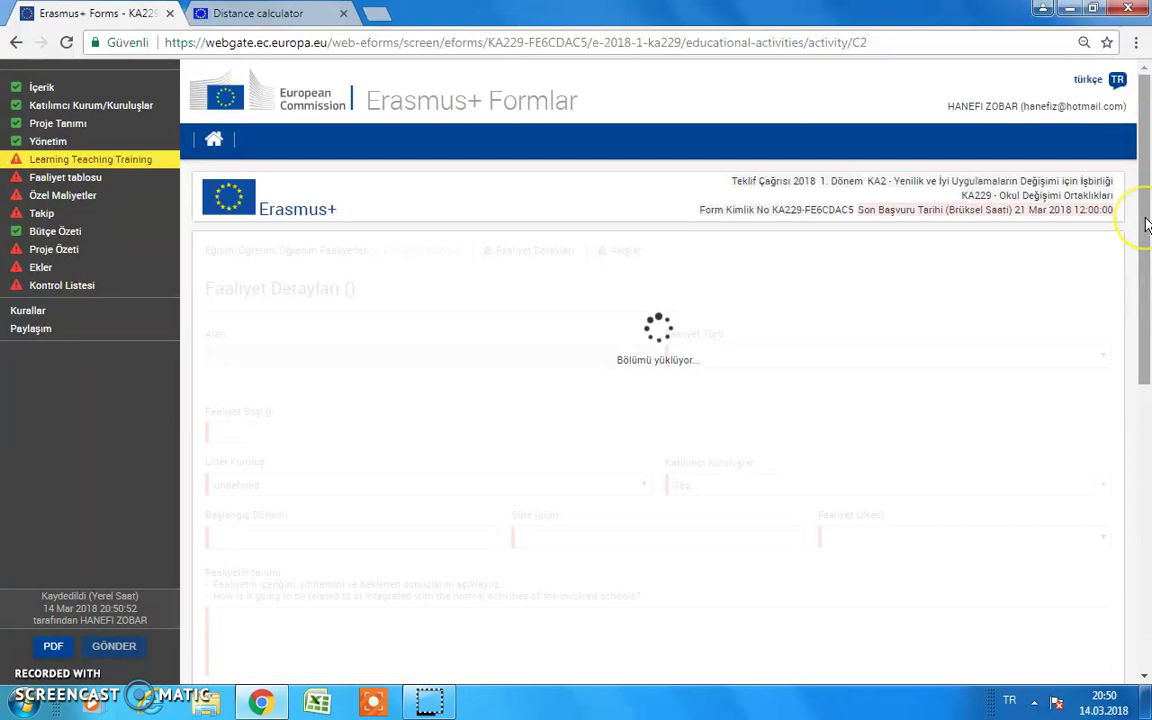
Set activity C2's type to Short-term exchanges of groups of pupils and title it "ingilterede ltt"
{"action": "left_click_drag", "start_coordinate": [1147, 225], "coordinate": [1142, 249]}
{"action": "left_click", "coordinate": [771, 270]}
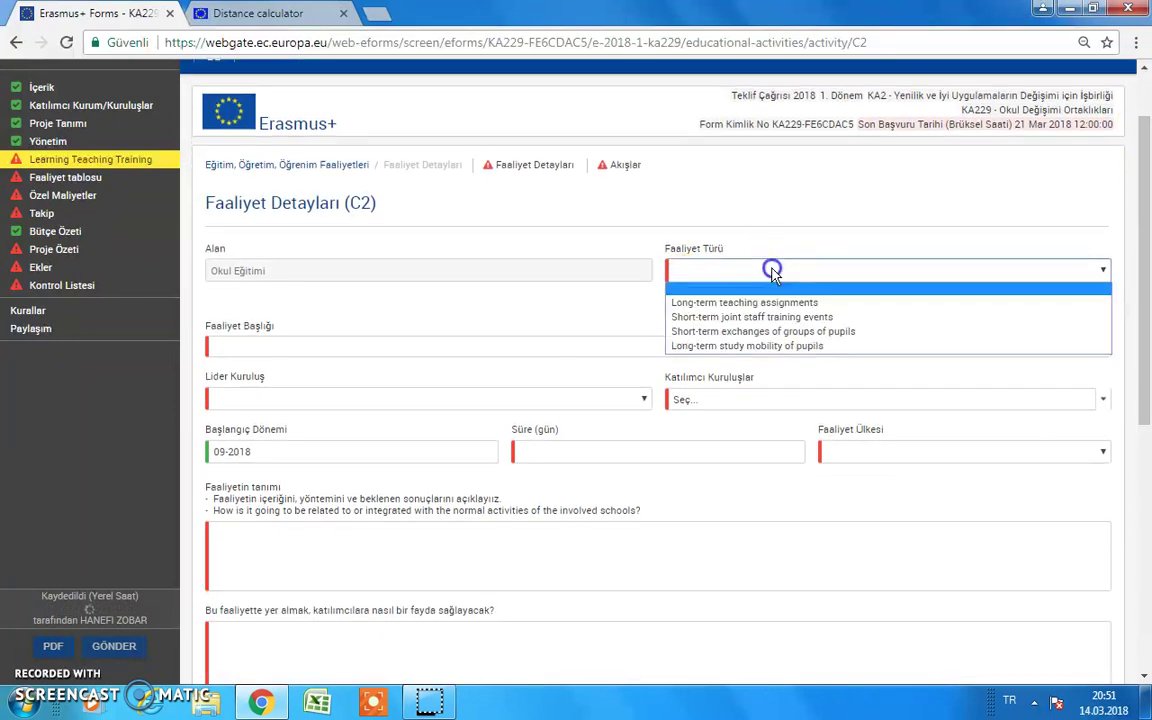
{"action": "left_click", "coordinate": [760, 331]}
{"action": "left_click", "coordinate": [421, 354]}
{"action": "type", "text": "Itt"}
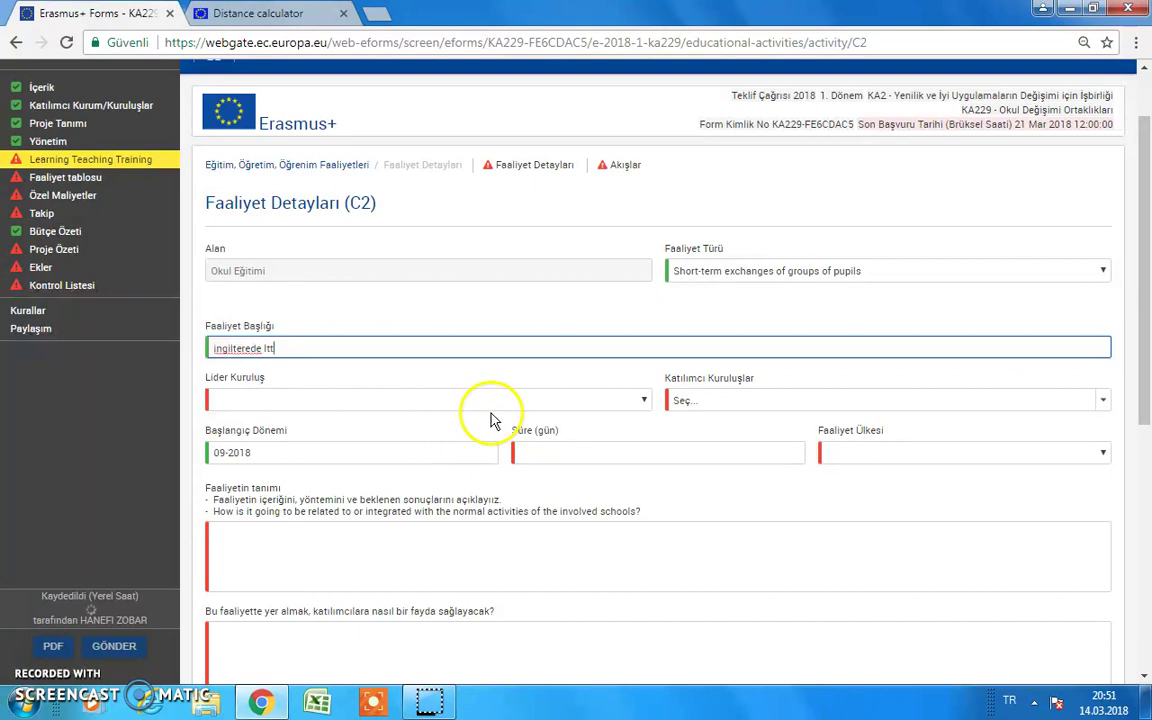
Choose SAMPLE PIC PRIMARY SCHOOL as C2's lead organisation and ORNEK PIC NUMARASI ILKOKULU as its participating organisation
{"action": "left_click", "coordinate": [503, 399]}
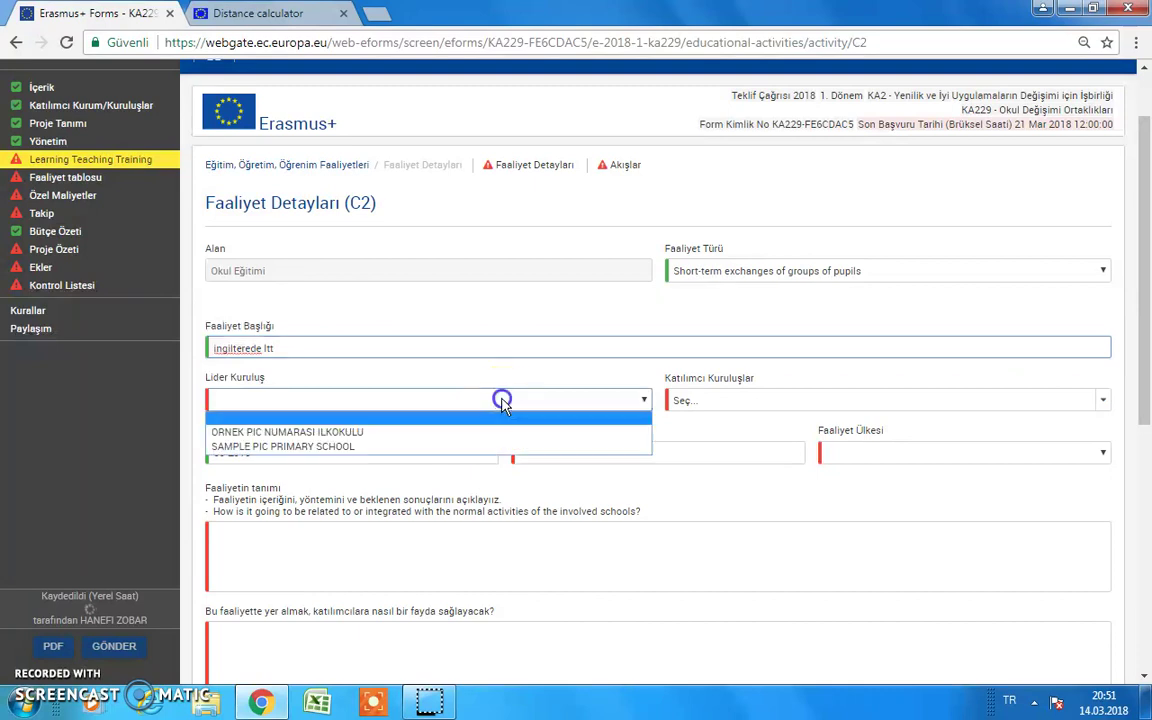
{"action": "left_click", "coordinate": [296, 448]}
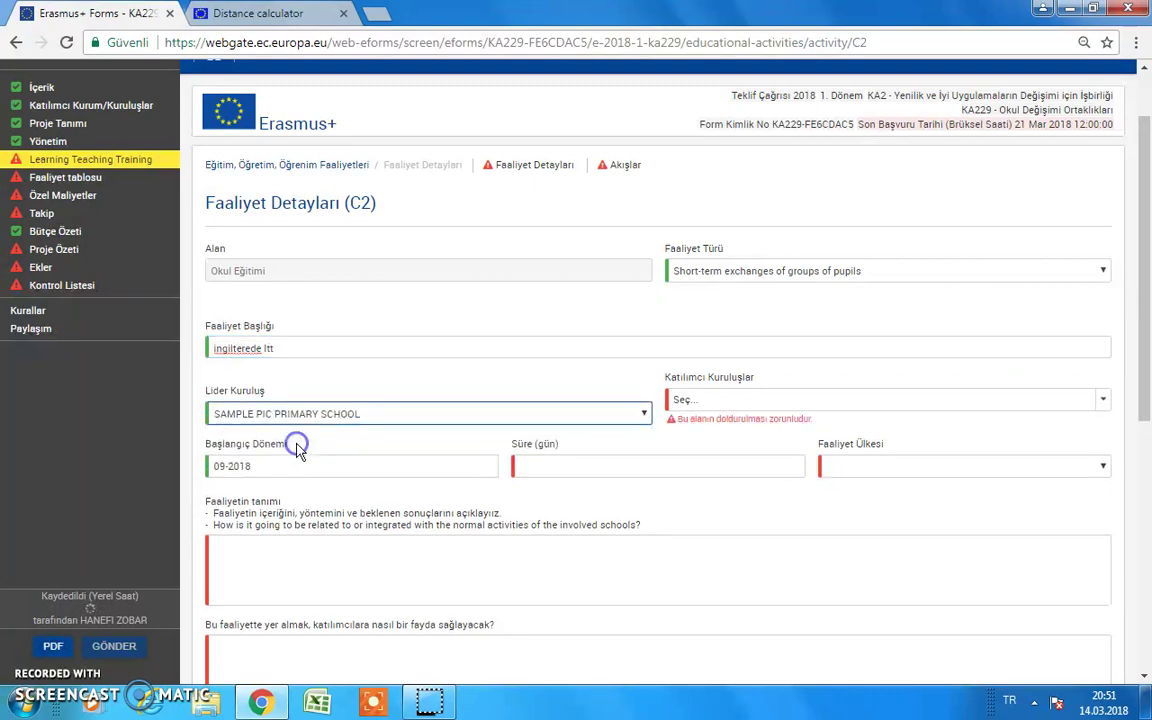
{"action": "left_click", "coordinate": [805, 405]}
{"action": "left_click", "coordinate": [698, 456]}
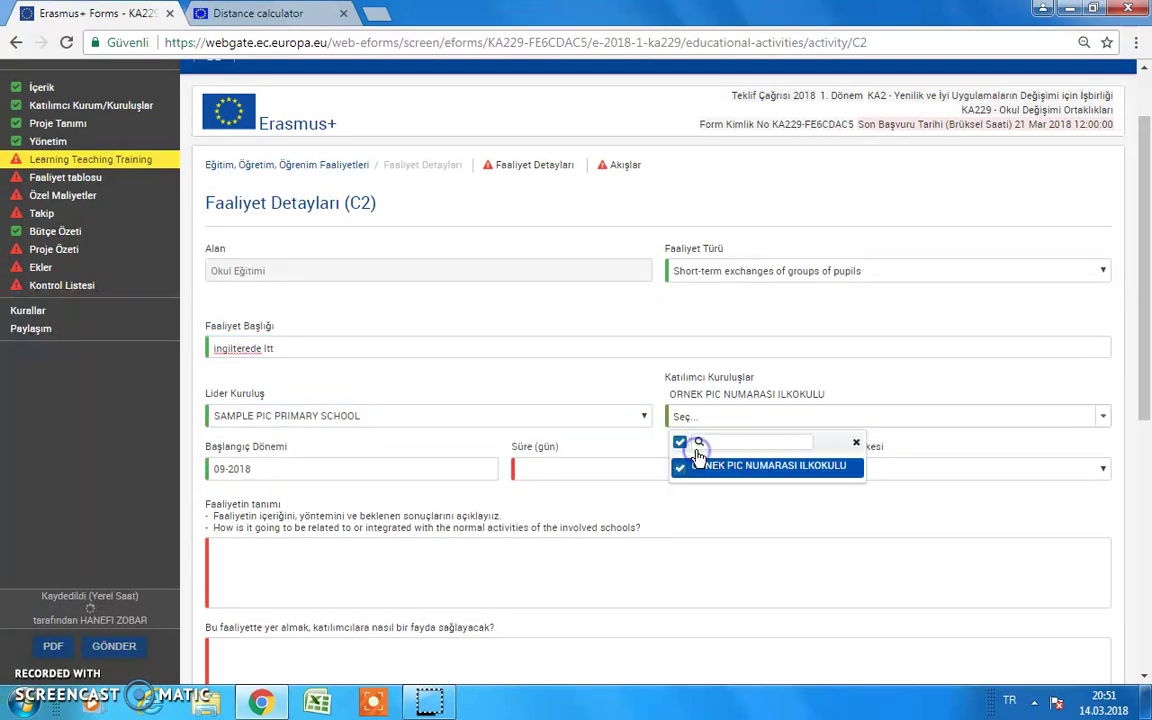
Set activity C2's start period to 05-2019 by choosing 5 May 2019 in the calendar
{"action": "left_click", "coordinate": [480, 474]}
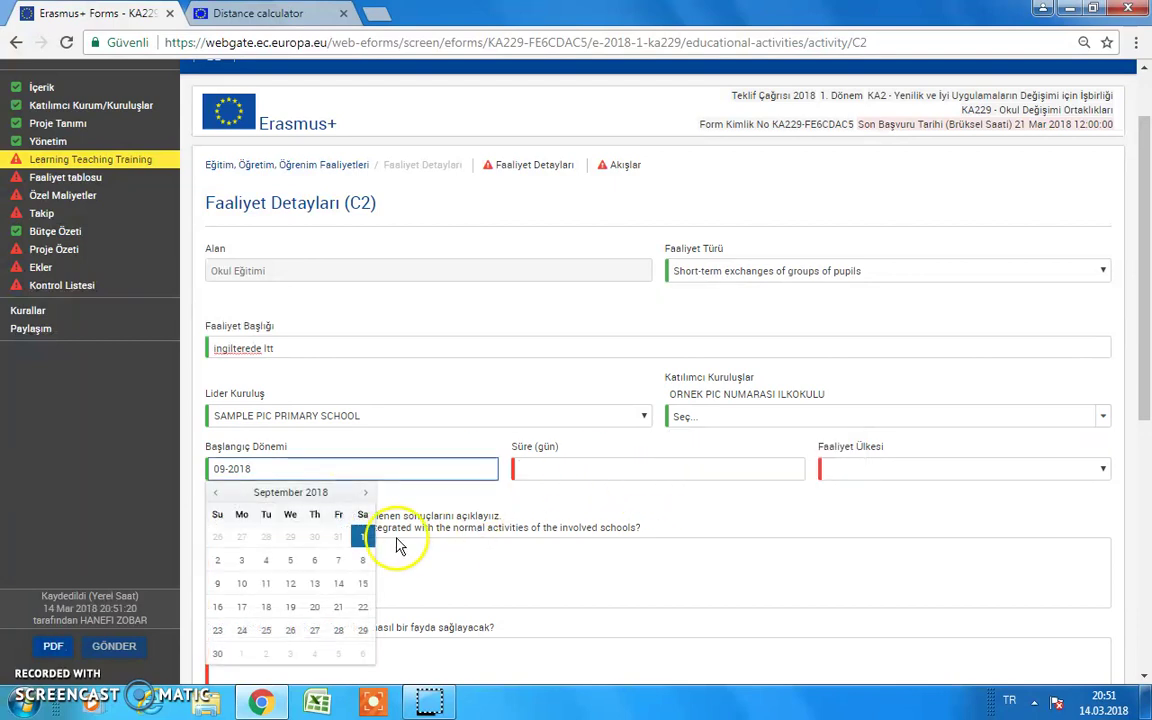
{"action": "left_click", "coordinate": [363, 493]}
{"action": "left_click", "coordinate": [363, 494]}
{"action": "left_click", "coordinate": [363, 495]}
{"action": "left_click", "coordinate": [362, 496]}
{"action": "left_click", "coordinate": [362, 496]}
{"action": "left_click", "coordinate": [362, 496]}
{"action": "left_click", "coordinate": [362, 496]}
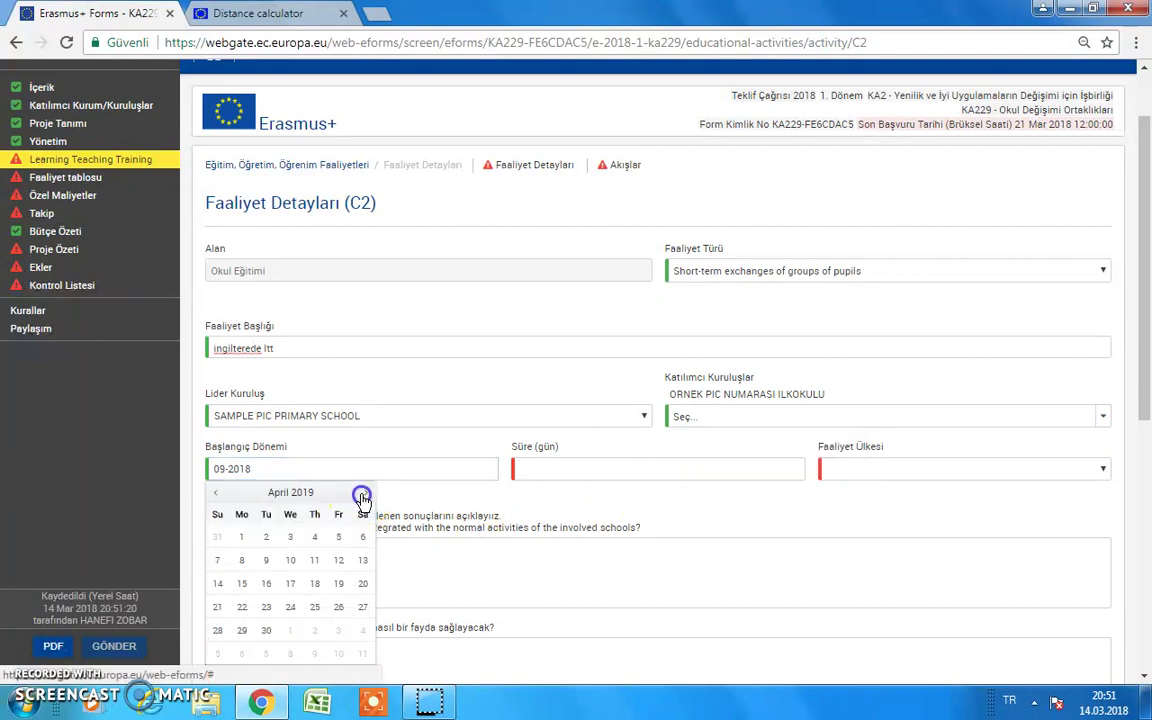
{"action": "left_click", "coordinate": [362, 496]}
{"action": "left_click", "coordinate": [215, 493]}
{"action": "left_click", "coordinate": [215, 493]}
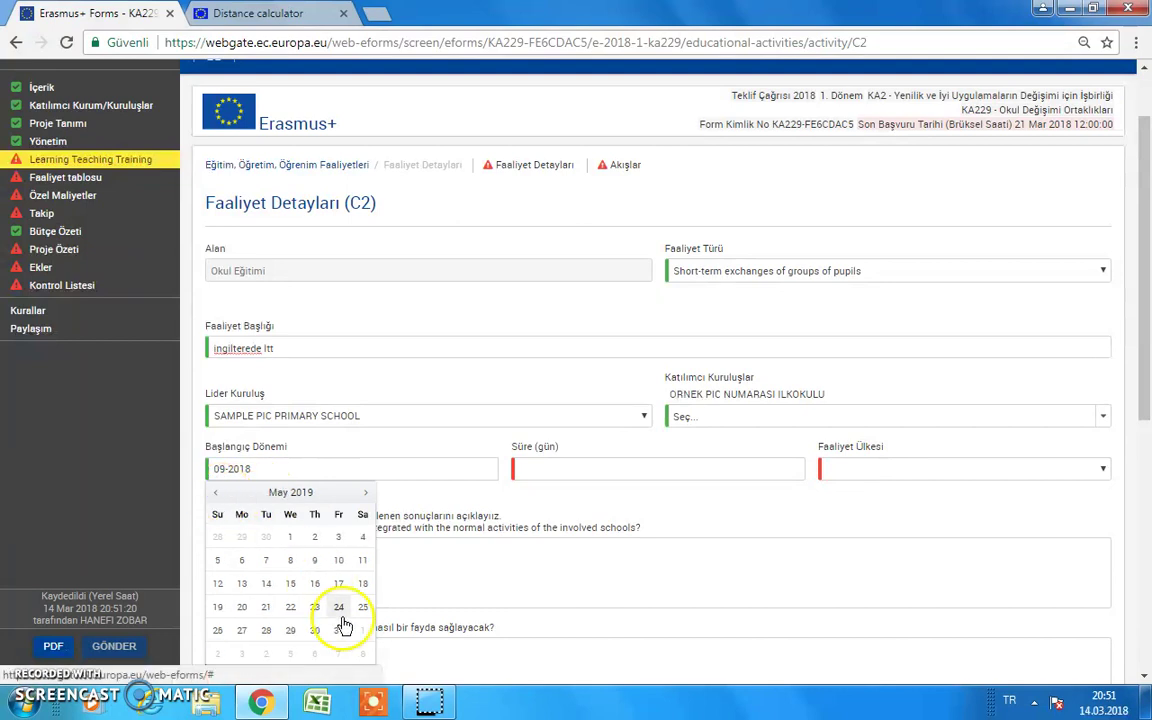
{"action": "left_click", "coordinate": [222, 560]}
Set activity C2's duration to 5 days and its country to Birleşik Krallık
{"action": "left_click", "coordinate": [615, 470]}
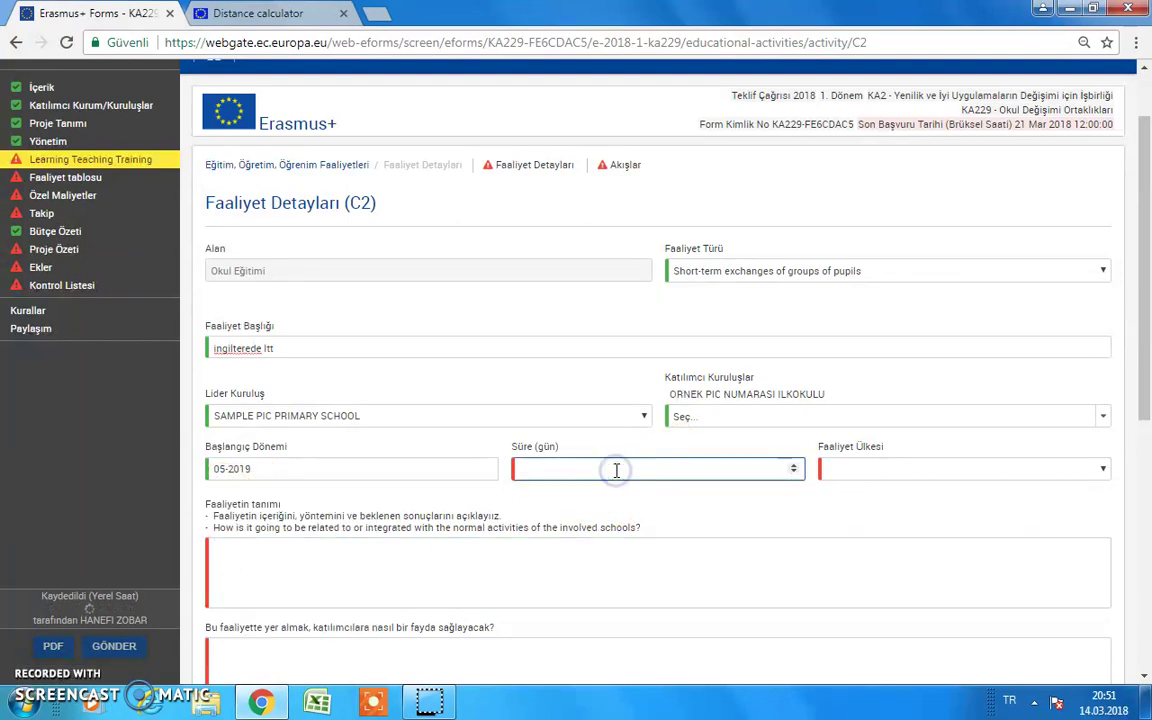
{"action": "type", "text": "5"}
{"action": "left_click", "coordinate": [918, 476]}
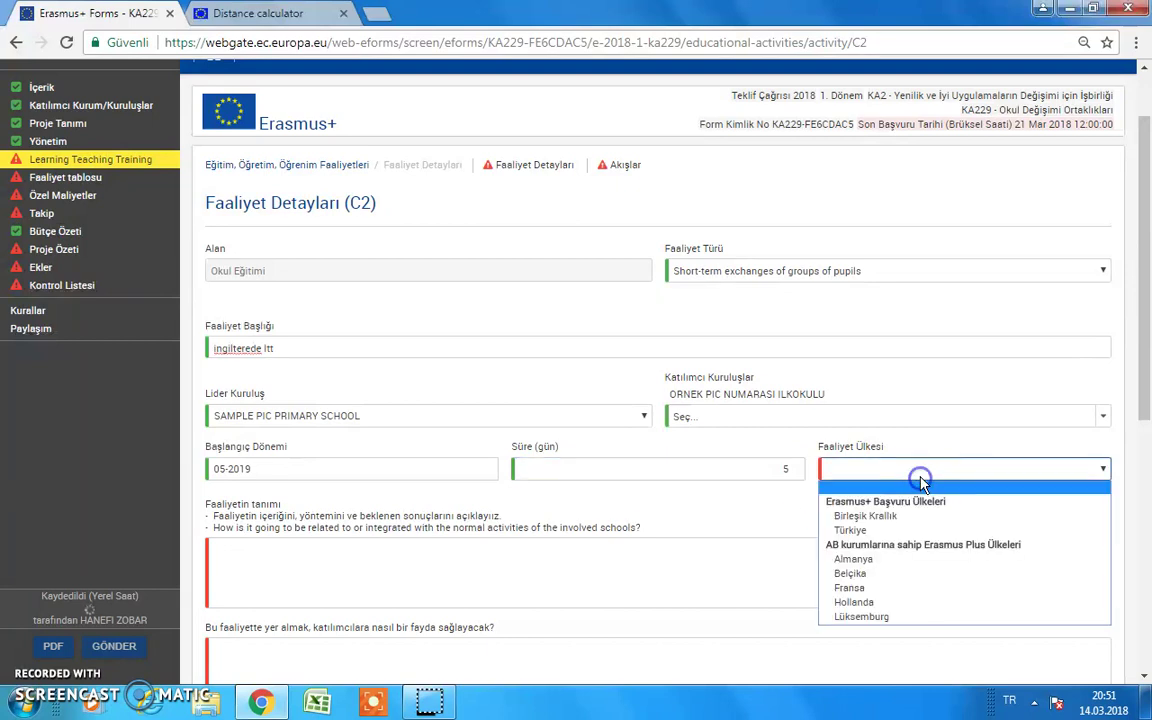
{"action": "left_click", "coordinate": [856, 512]}
Fill C2's activity description and its participant benefits answer with the placeholder text "...."
{"action": "scroll", "coordinate": [771, 399], "scroll_direction": "down", "scroll_amount": 3}
{"action": "left_click", "coordinate": [606, 389]}
{"action": "type", "text": "..."}
{"action": "left_click", "coordinate": [537, 464]}
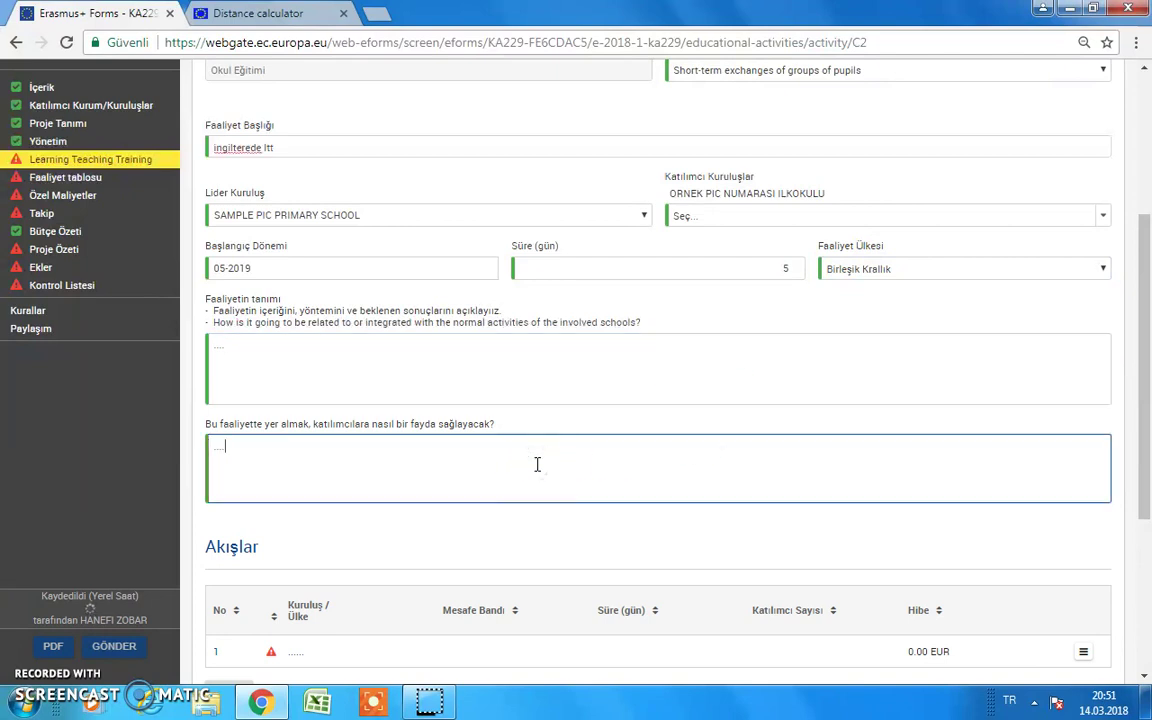
Open the details of activity C2's first flow
{"action": "scroll", "coordinate": [545, 470], "scroll_direction": "down", "scroll_amount": 2}
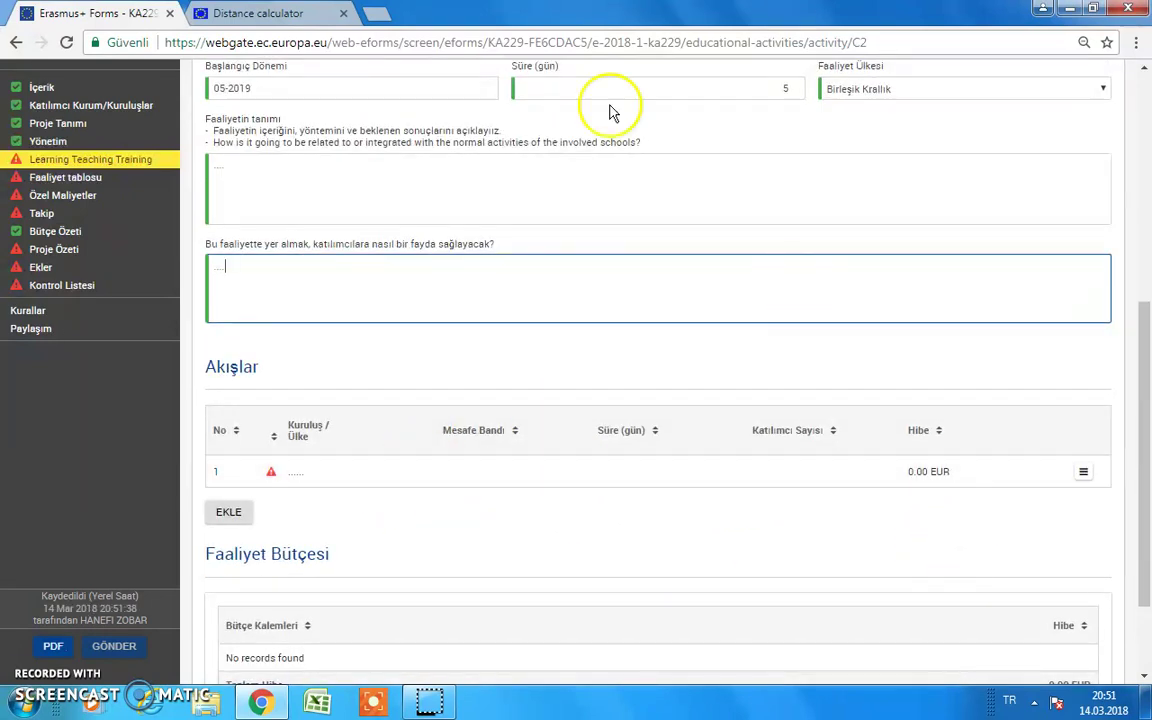
{"action": "left_click", "coordinate": [1083, 472]}
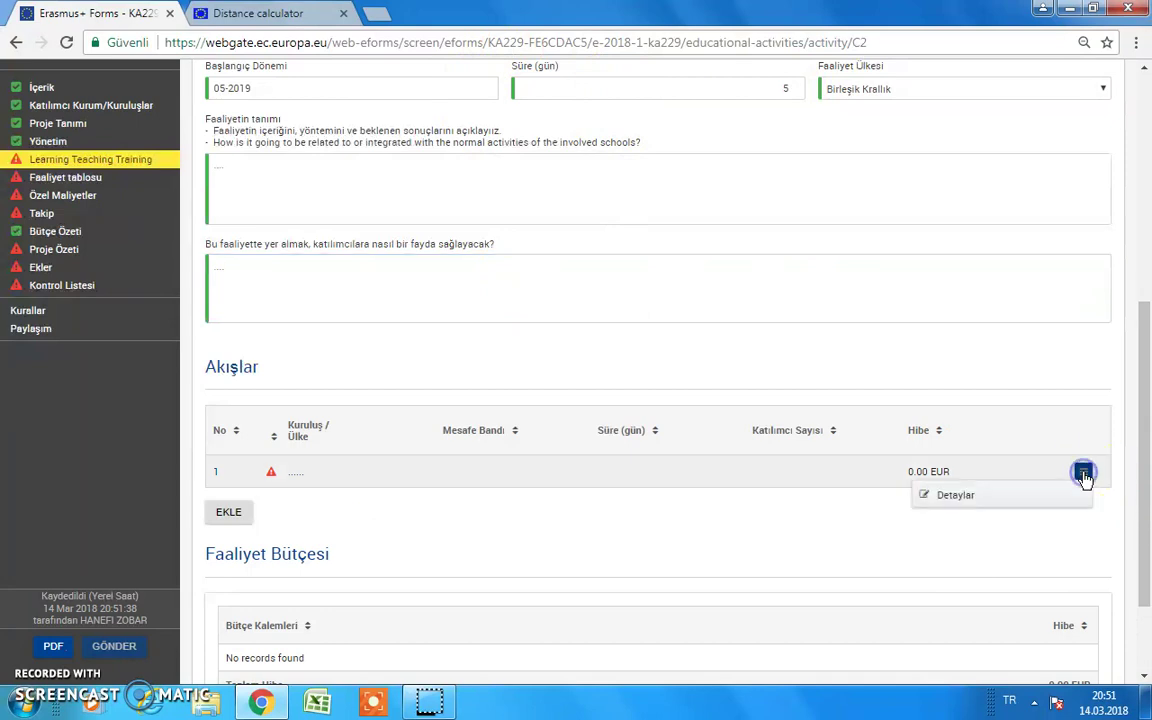
{"action": "left_click", "coordinate": [952, 496]}
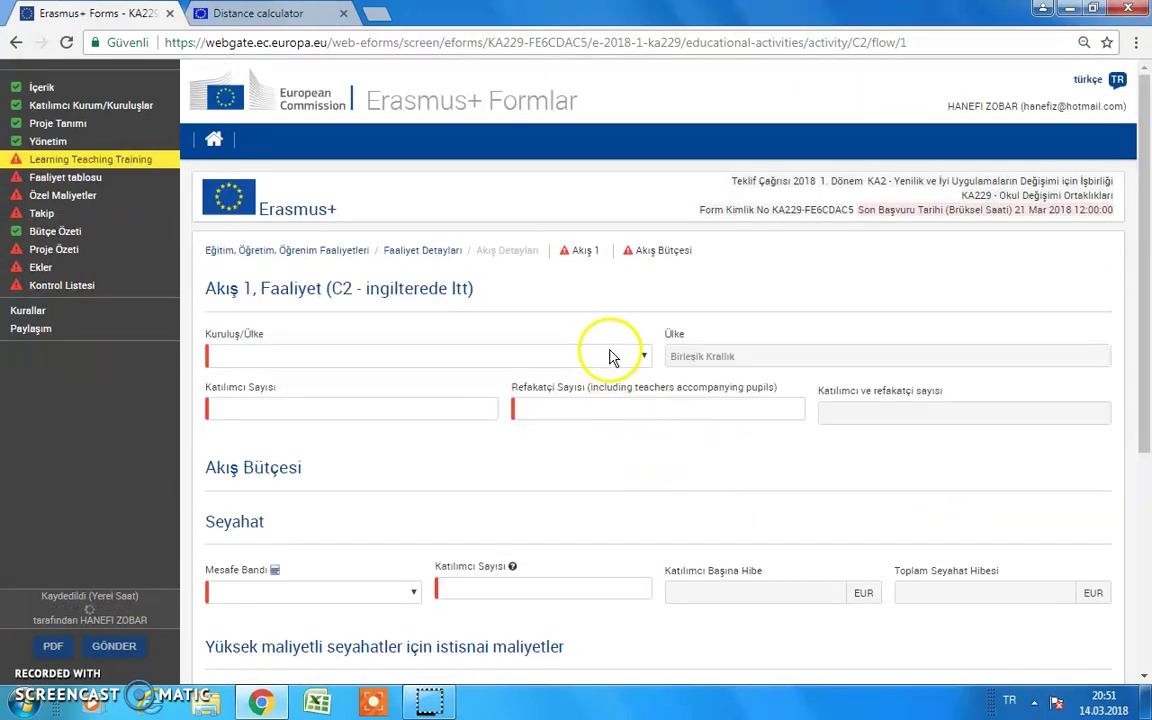
Set the flow's organisation to ORNEK PIC NUMARASI ILKOKULU / Türkiye, with 10 participants and 3 accompanying persons
{"action": "left_click", "coordinate": [610, 355]}
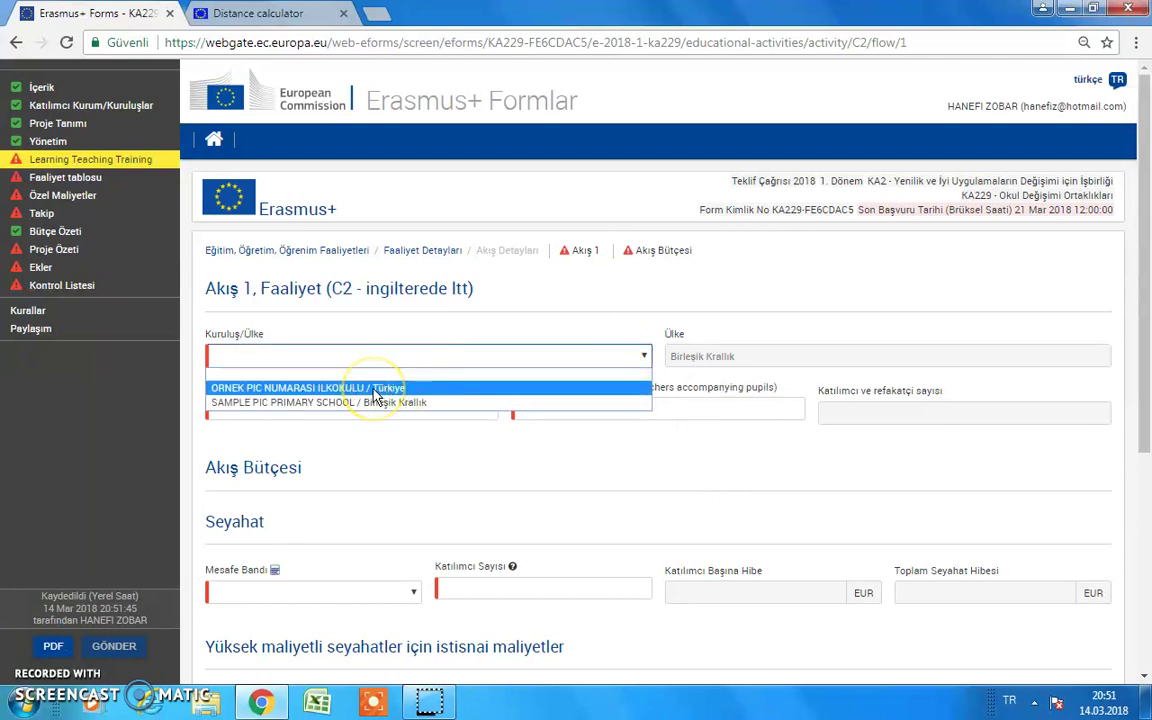
{"action": "left_click", "coordinate": [376, 389]}
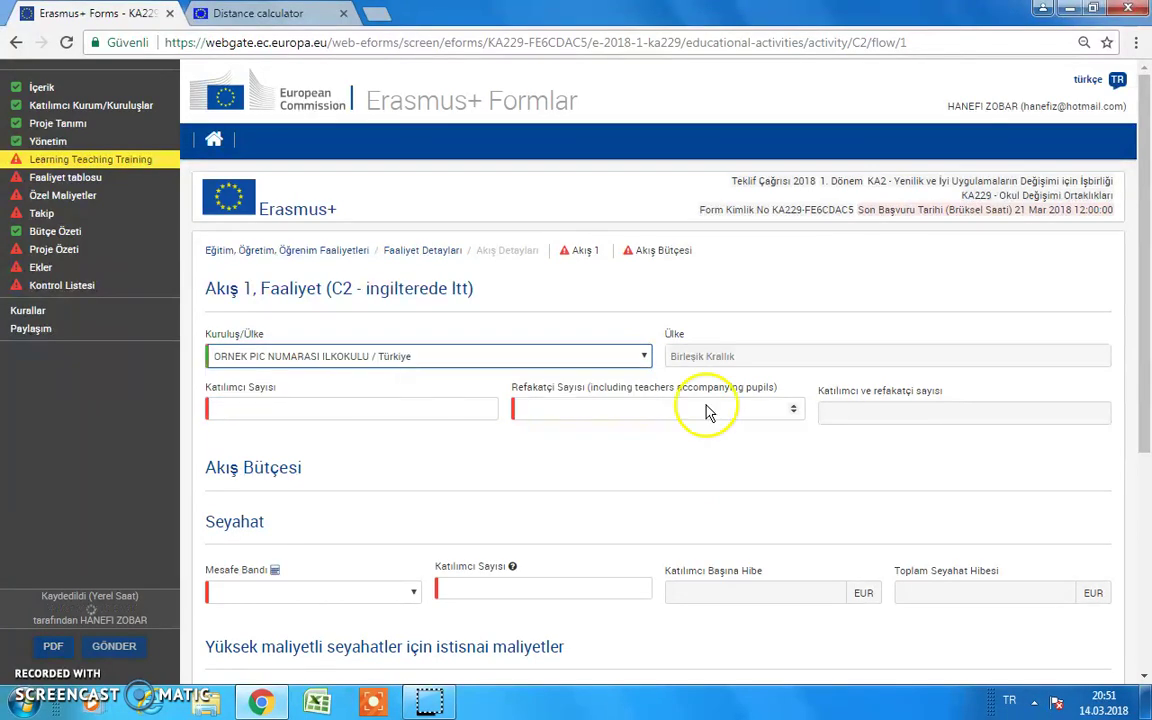
{"action": "left_click", "coordinate": [372, 416]}
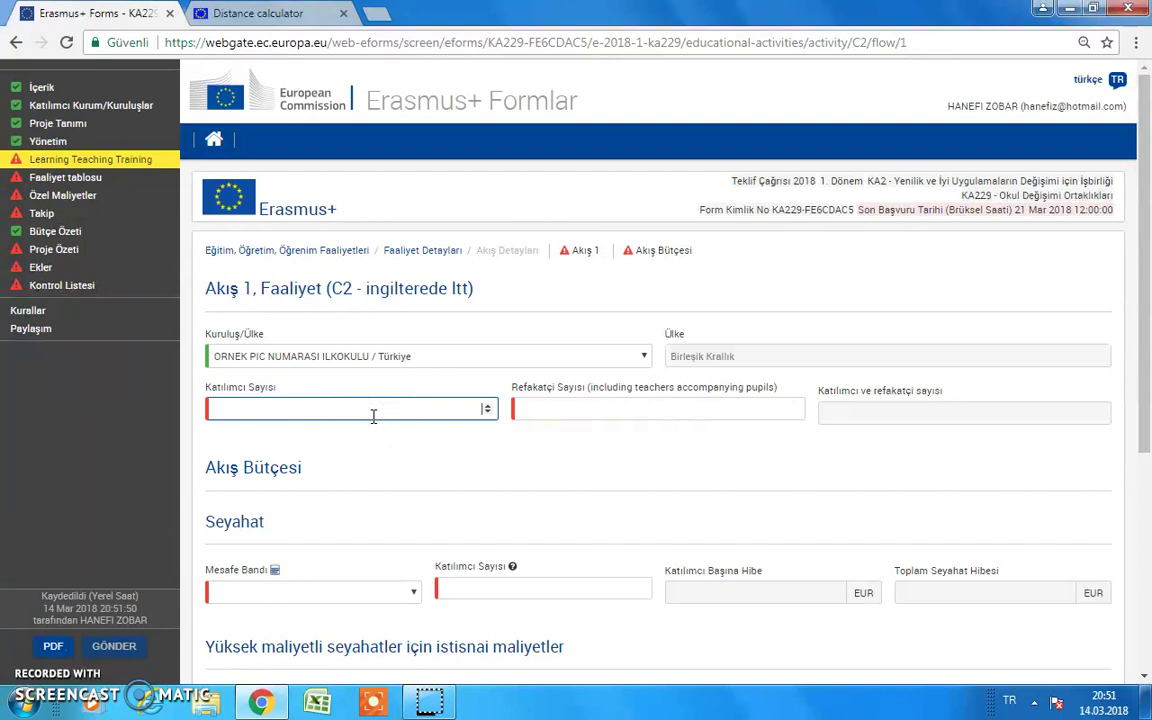
{"action": "type", "text": "10"}
{"action": "key", "text": "Tab"}
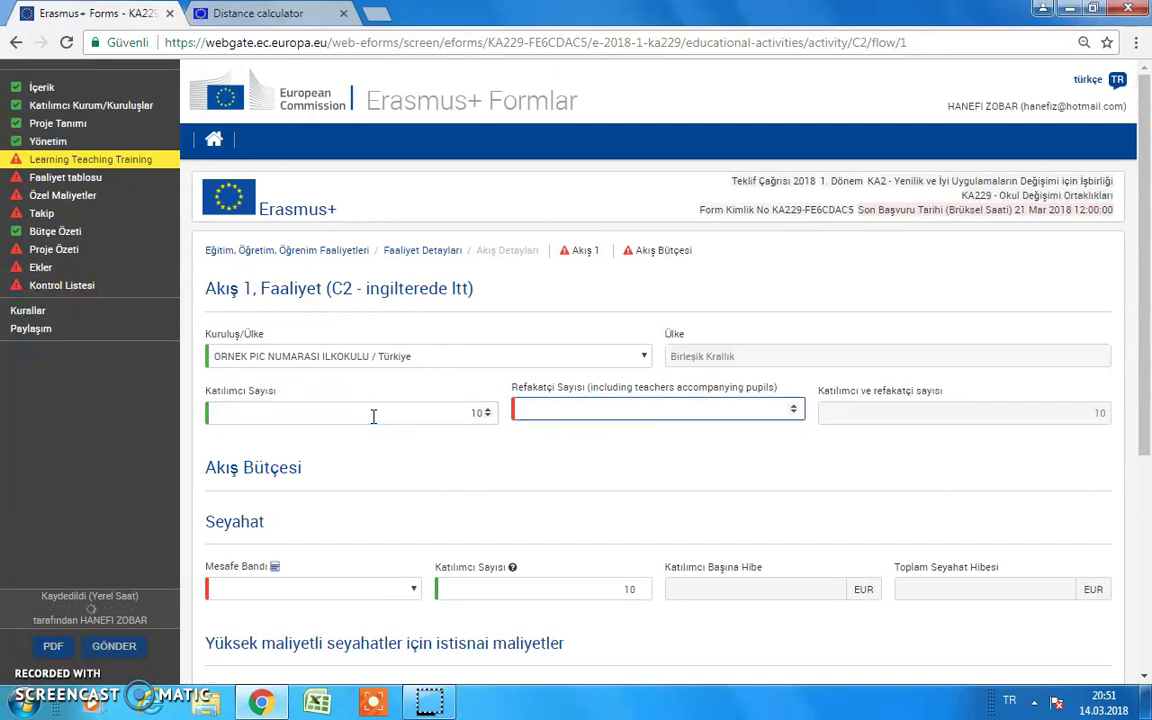
{"action": "type", "text": "3"}
{"action": "left_click", "coordinate": [689, 478]}
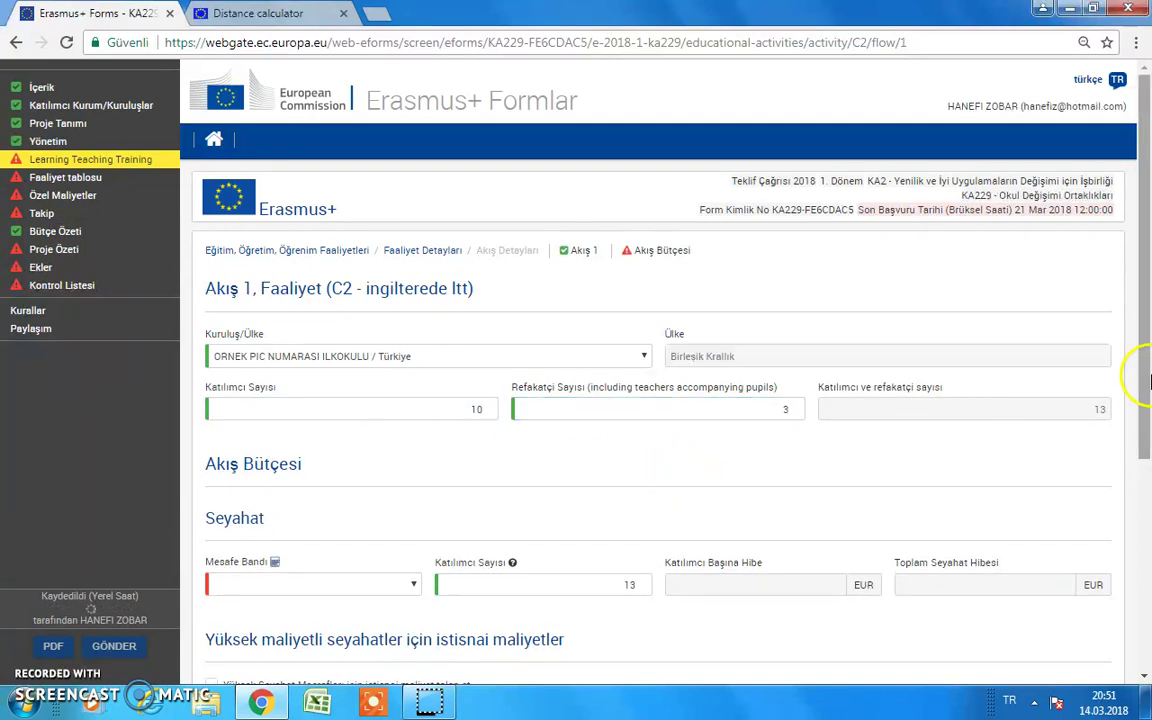
Set the travel distance band in the flow budget to 3000 - 3999 km
{"action": "left_click_drag", "start_coordinate": [1146, 370], "coordinate": [1146, 454]}
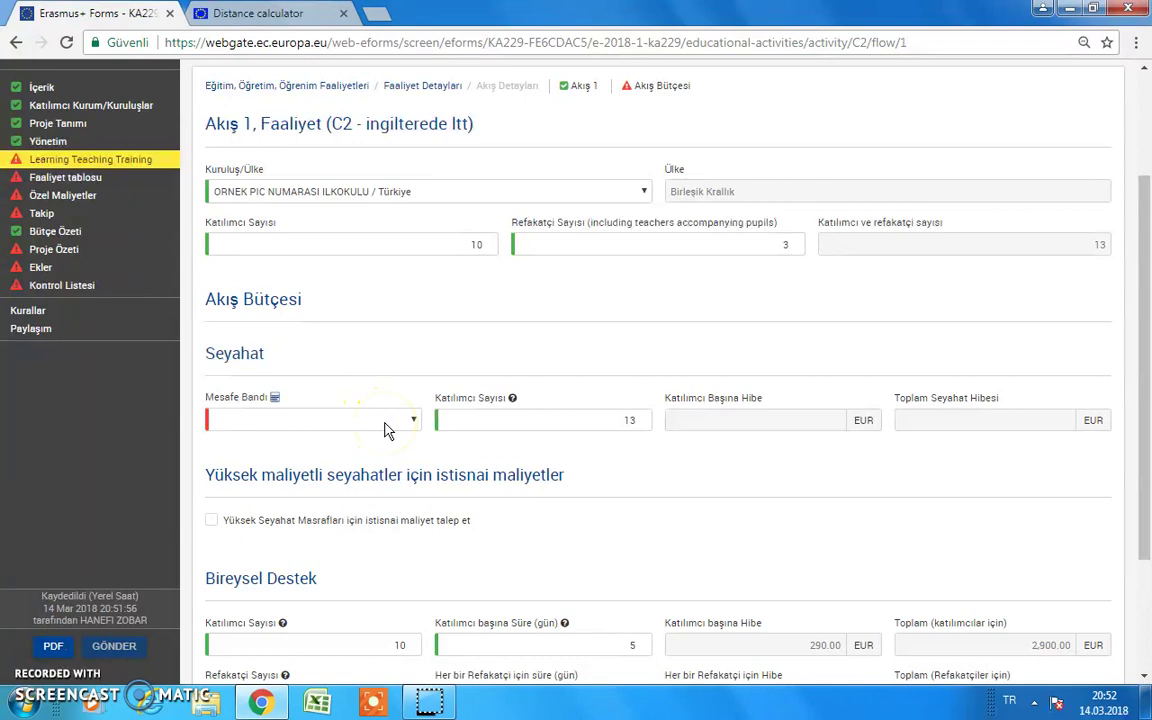
{"action": "left_click", "coordinate": [388, 425]}
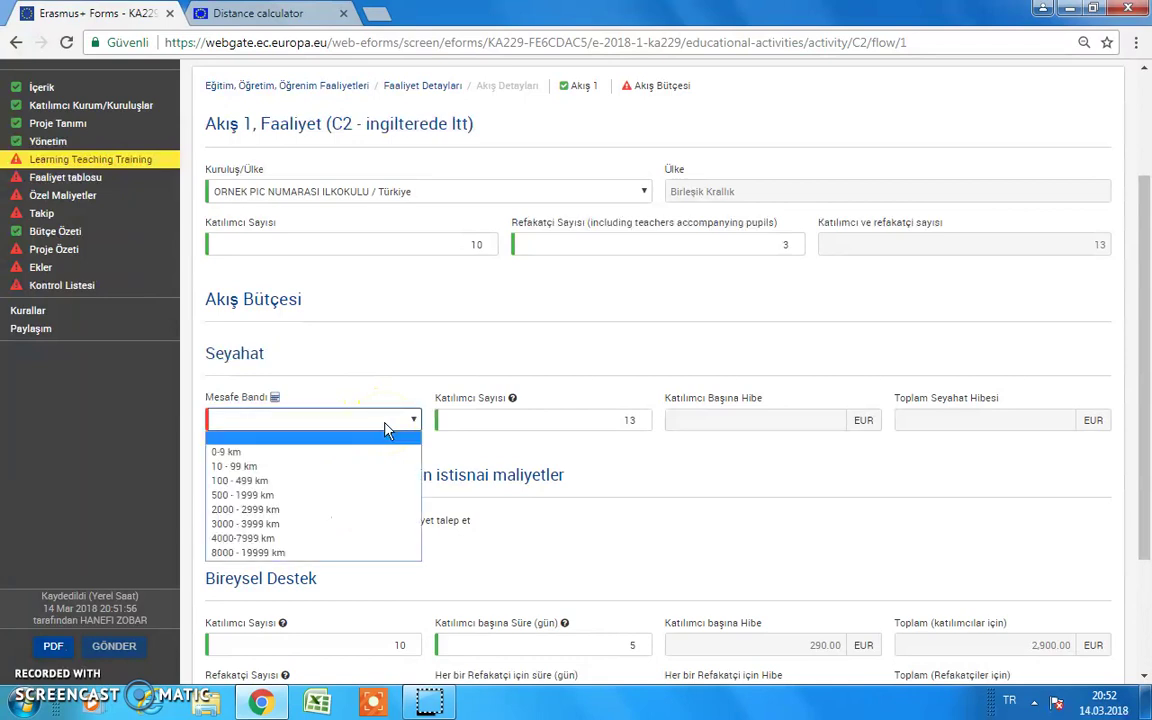
{"action": "left_click", "coordinate": [266, 524]}
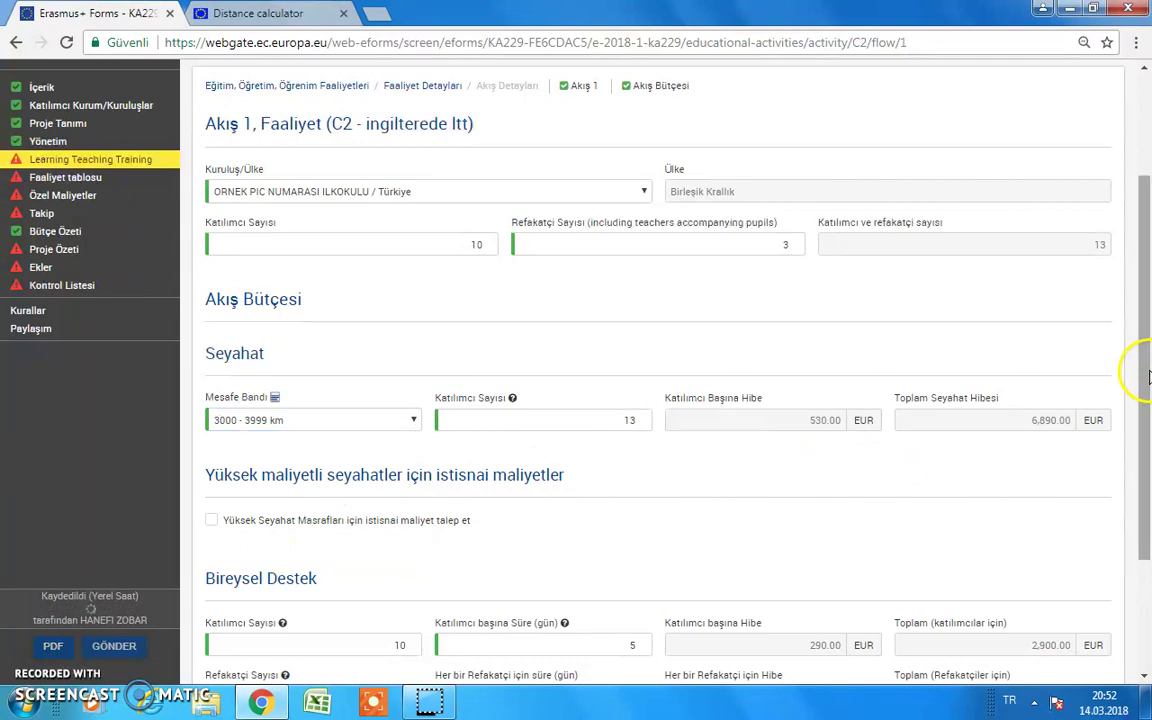
Review the completed flow budget and return through activity C2's details to the overall activity list
{"action": "left_click_drag", "start_coordinate": [1148, 376], "coordinate": [1144, 463]}
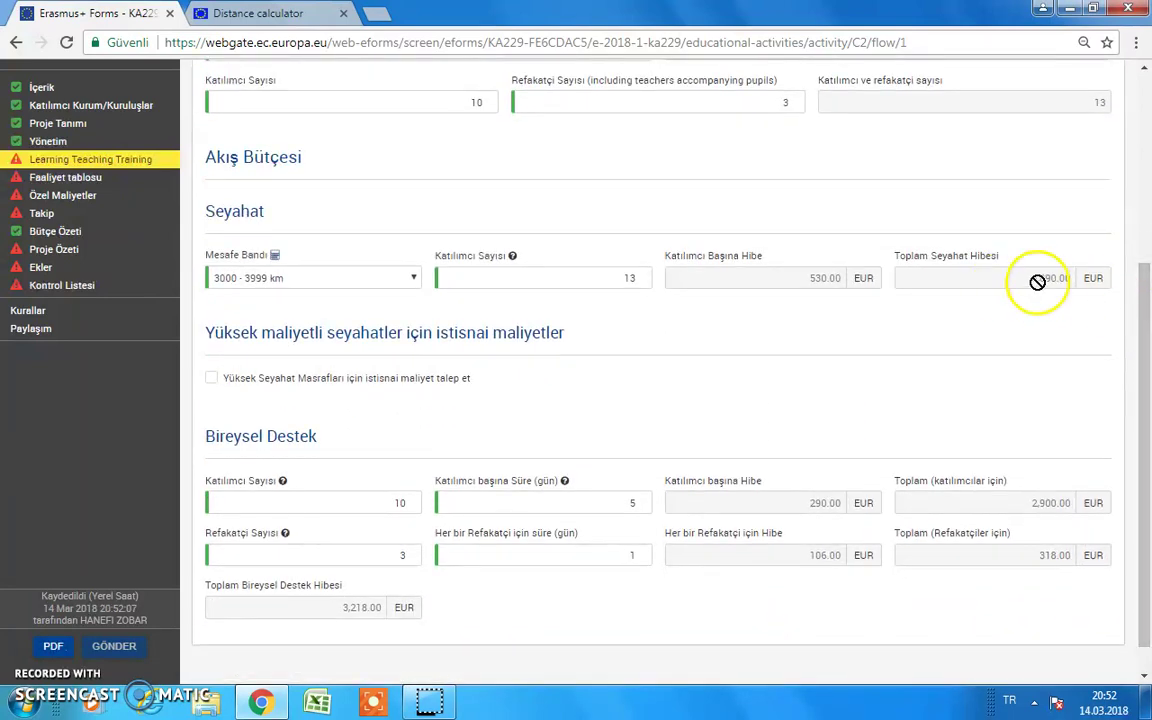
{"action": "scroll", "coordinate": [1148, 303], "scroll_direction": "down", "scroll_amount": 1}
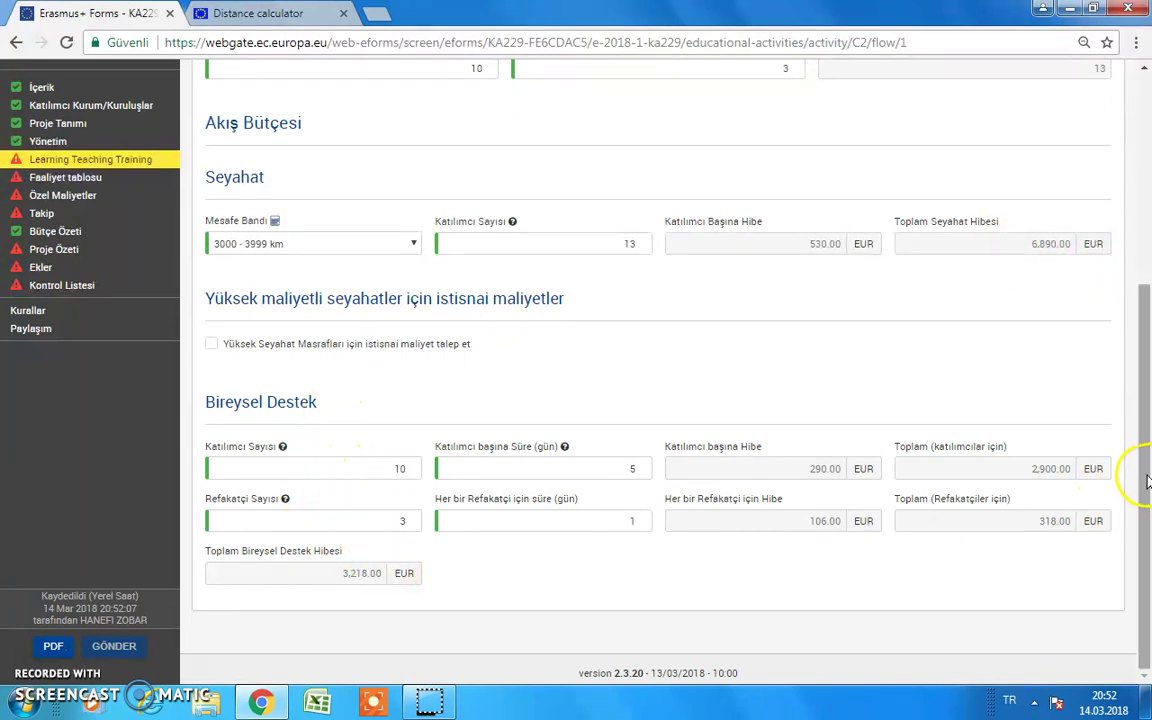
{"action": "left_click_drag", "start_coordinate": [1146, 481], "coordinate": [1143, 250]}
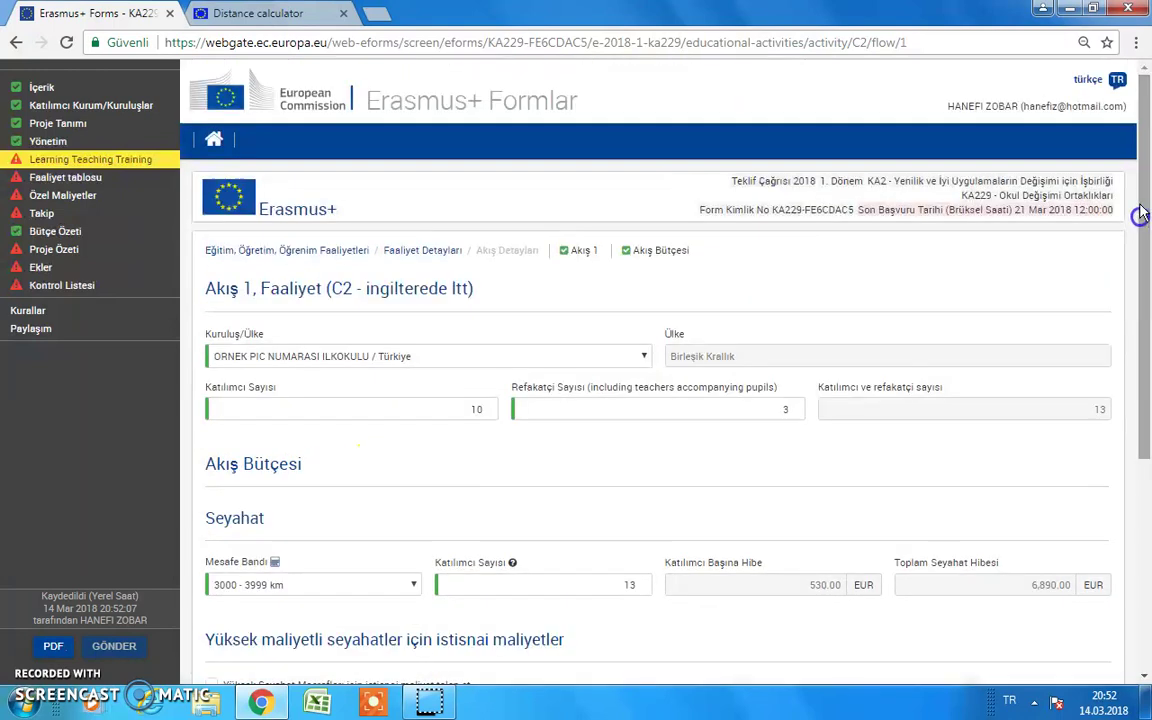
{"action": "left_click", "coordinate": [392, 252]}
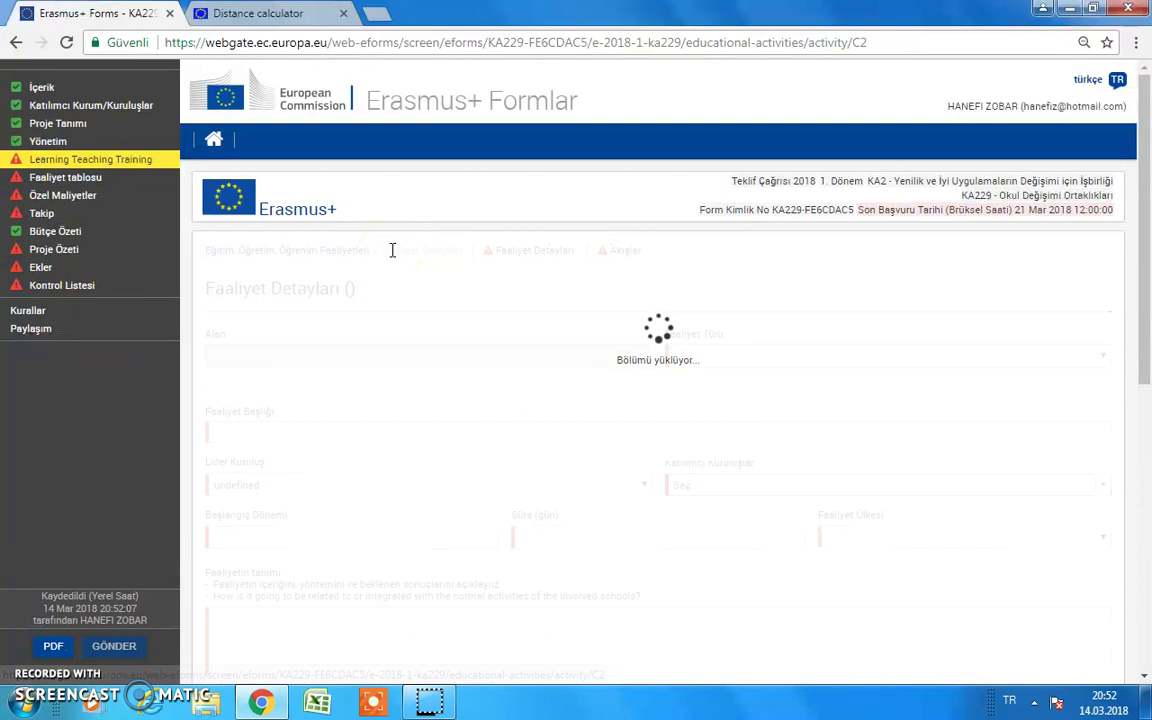
{"action": "scroll", "coordinate": [776, 406], "scroll_direction": "down", "scroll_amount": 5}
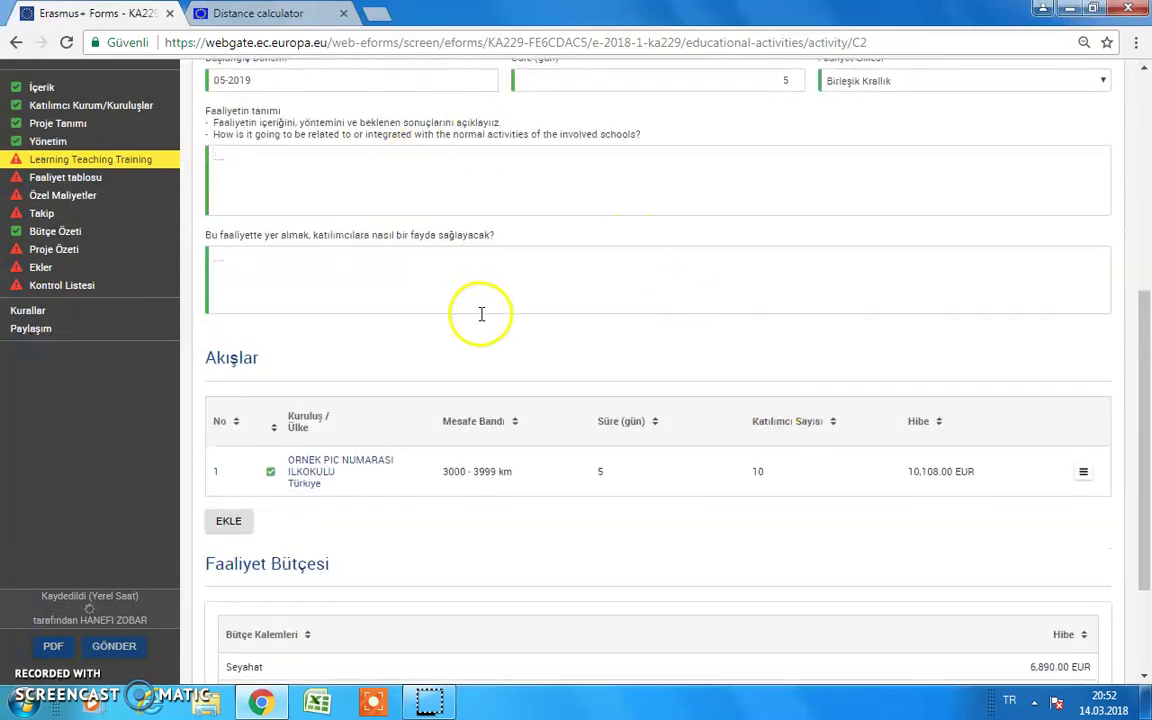
{"action": "scroll", "coordinate": [422, 296], "scroll_direction": "up", "scroll_amount": 5}
{"action": "left_click", "coordinate": [332, 250]}
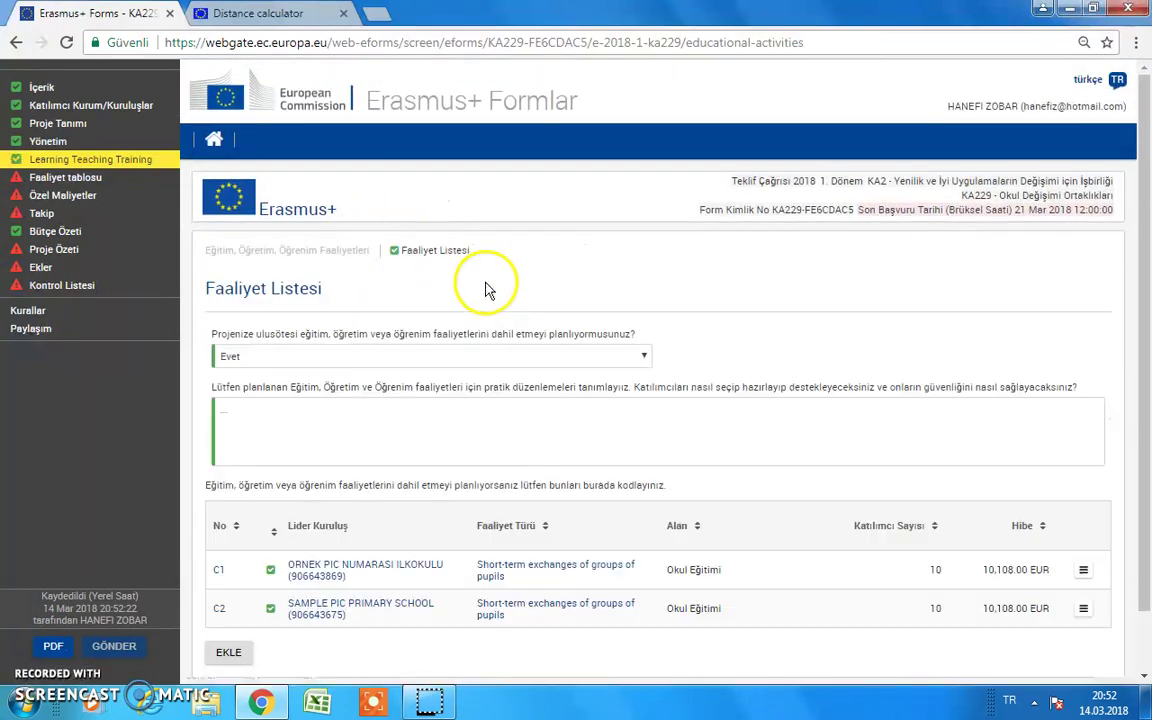